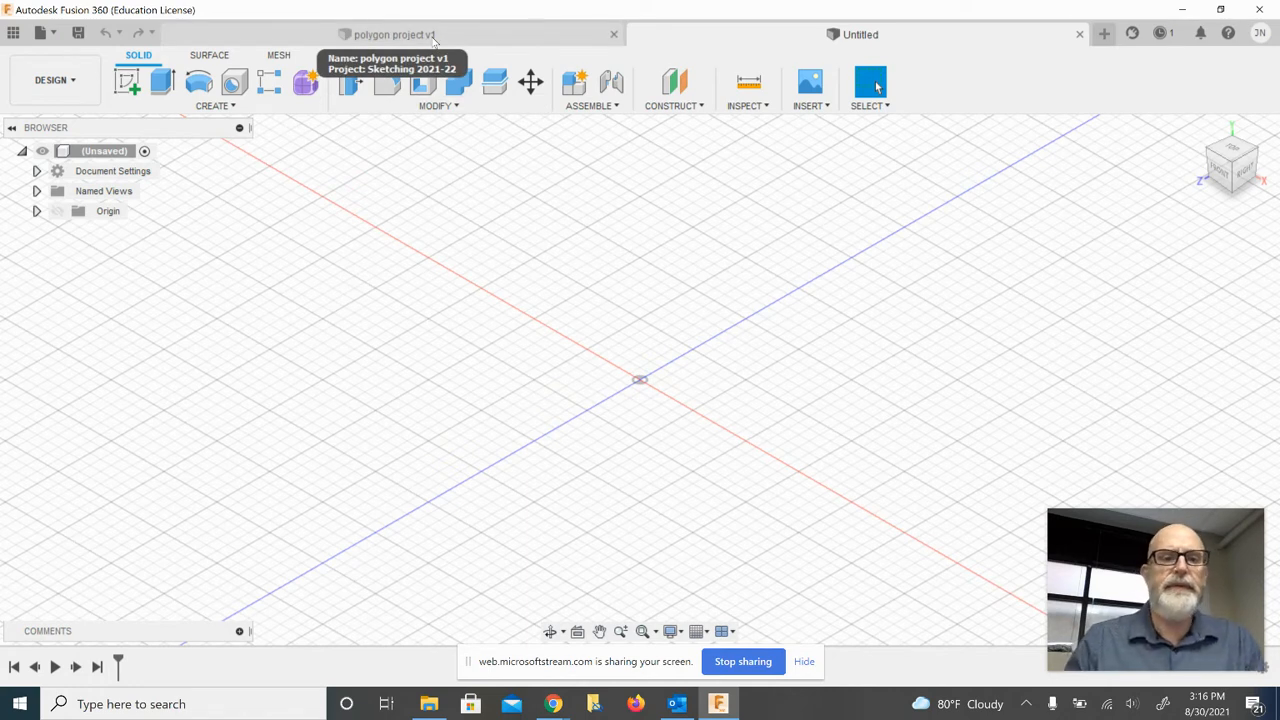
Examine the finished star model in polygon project v1 from another angle, and return to the untitled design.
{"action": "left_click", "coordinate": [440, 36]}
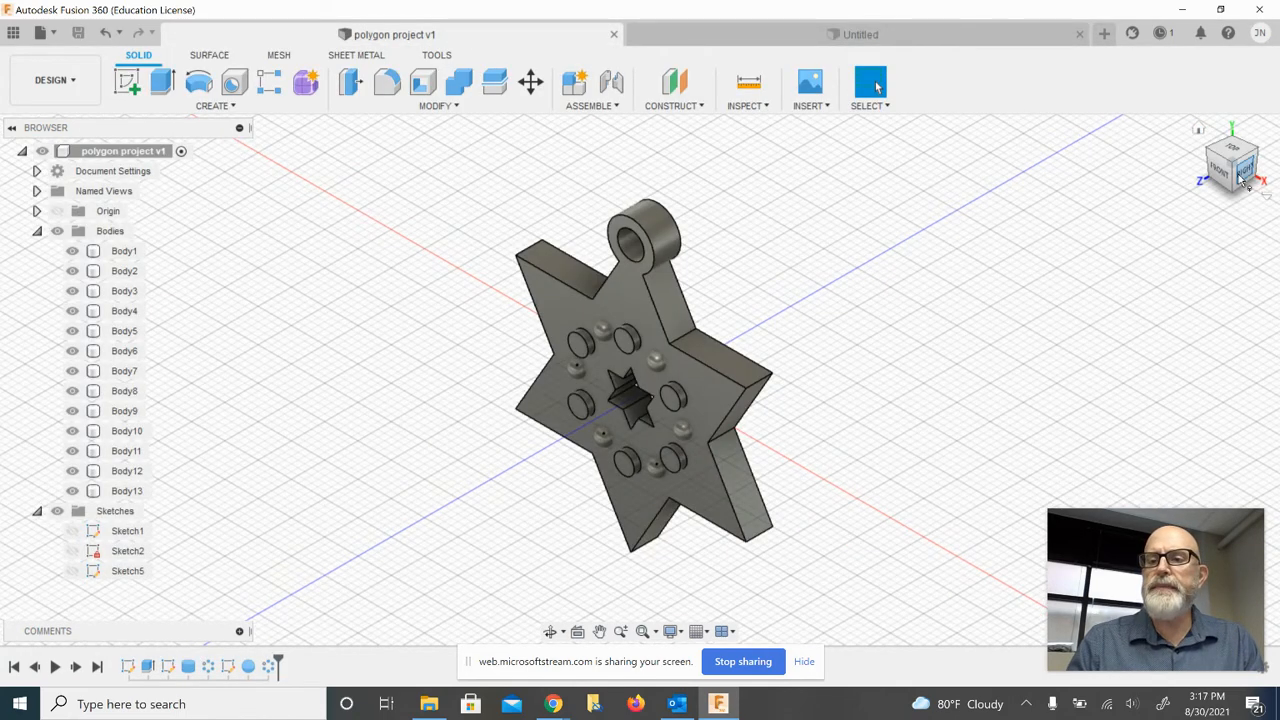
{"action": "mouse_move", "coordinate": [1233, 180]}
{"action": "left_mouse_down"}
{"action": "mouse_move", "coordinate": [1258, 167]}
{"action": "mouse_move", "coordinate": [1204, 150]}
{"action": "left_mouse_up"}
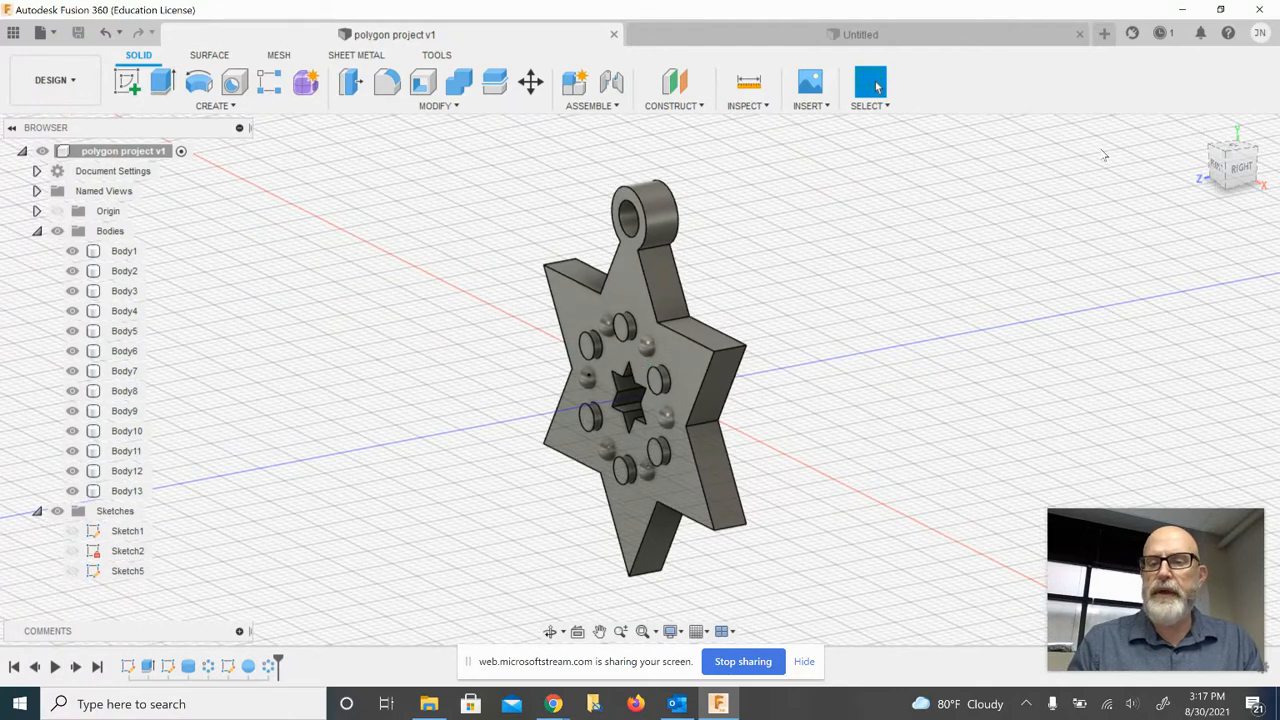
{"action": "left_click", "coordinate": [911, 38]}
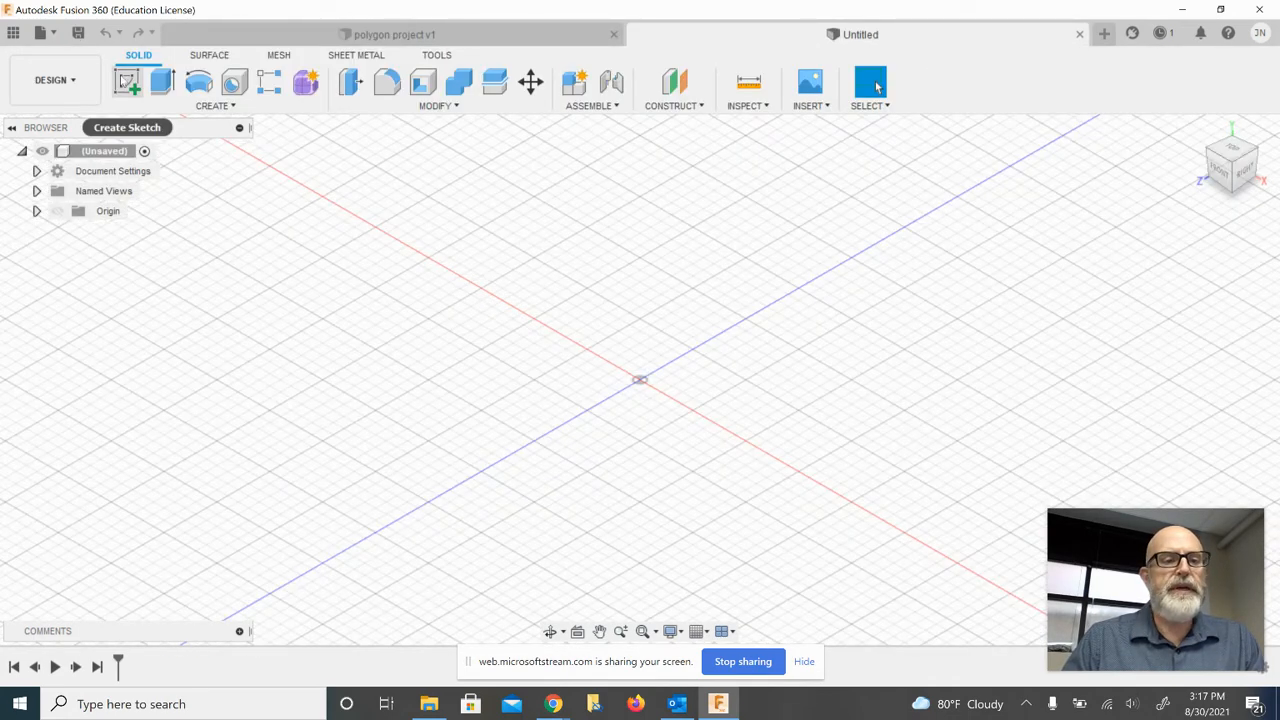
Start a new sketch on the vertical XY plane of the untitled design.
{"action": "left_click", "coordinate": [127, 82]}
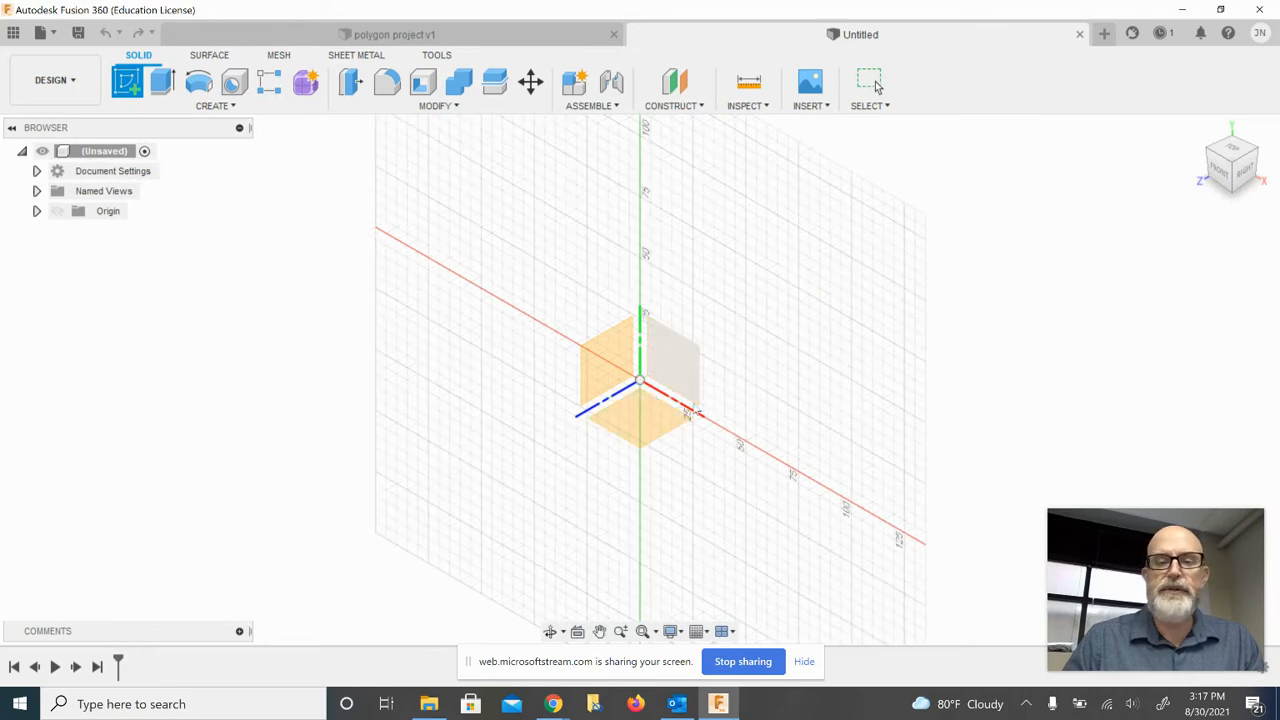
{"action": "left_click", "coordinate": [671, 364]}
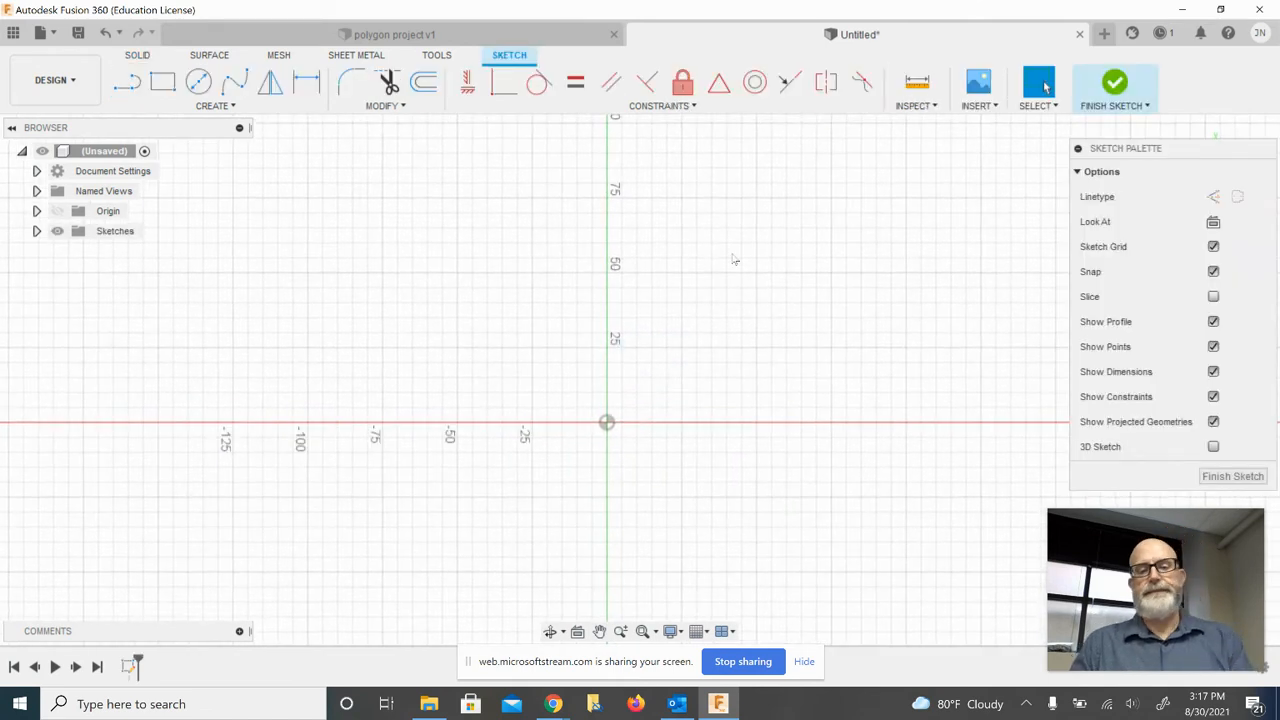
{"action": "left_click", "coordinate": [599, 631]}
{"action": "left_click_drag", "start_coordinate": [650, 485], "coordinate": [643, 429]}
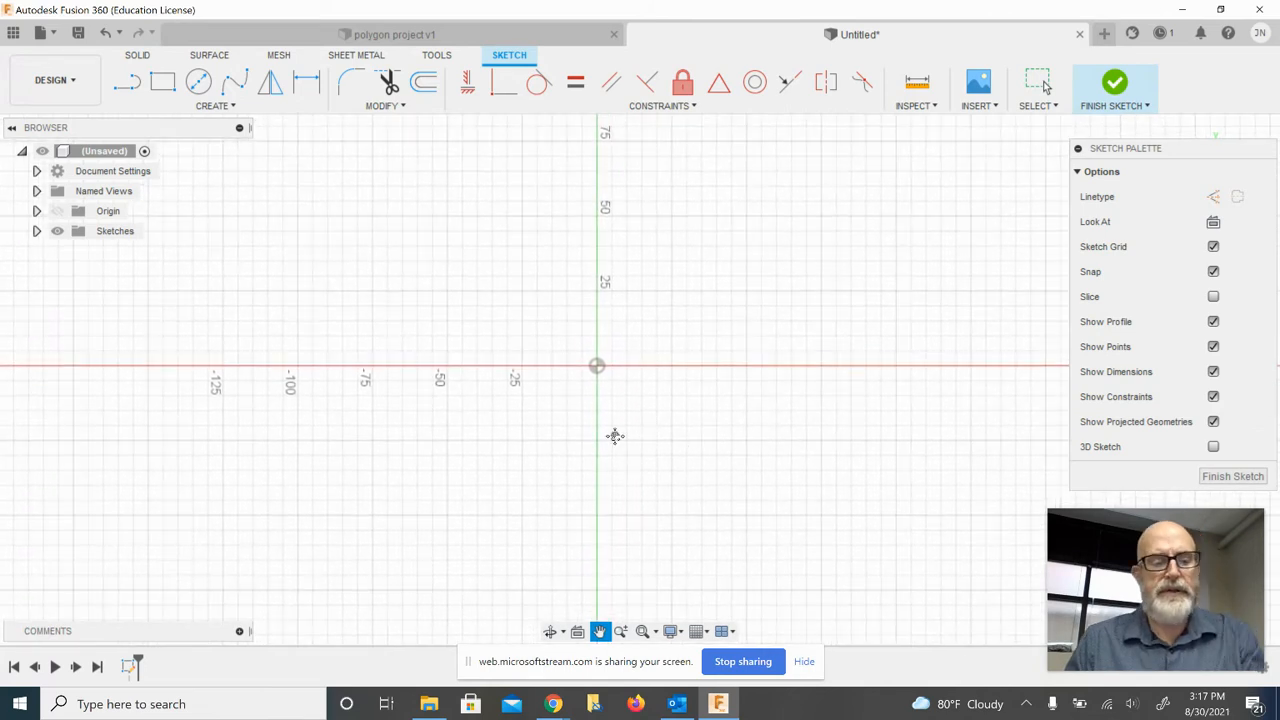
{"action": "key", "text": "Escape"}
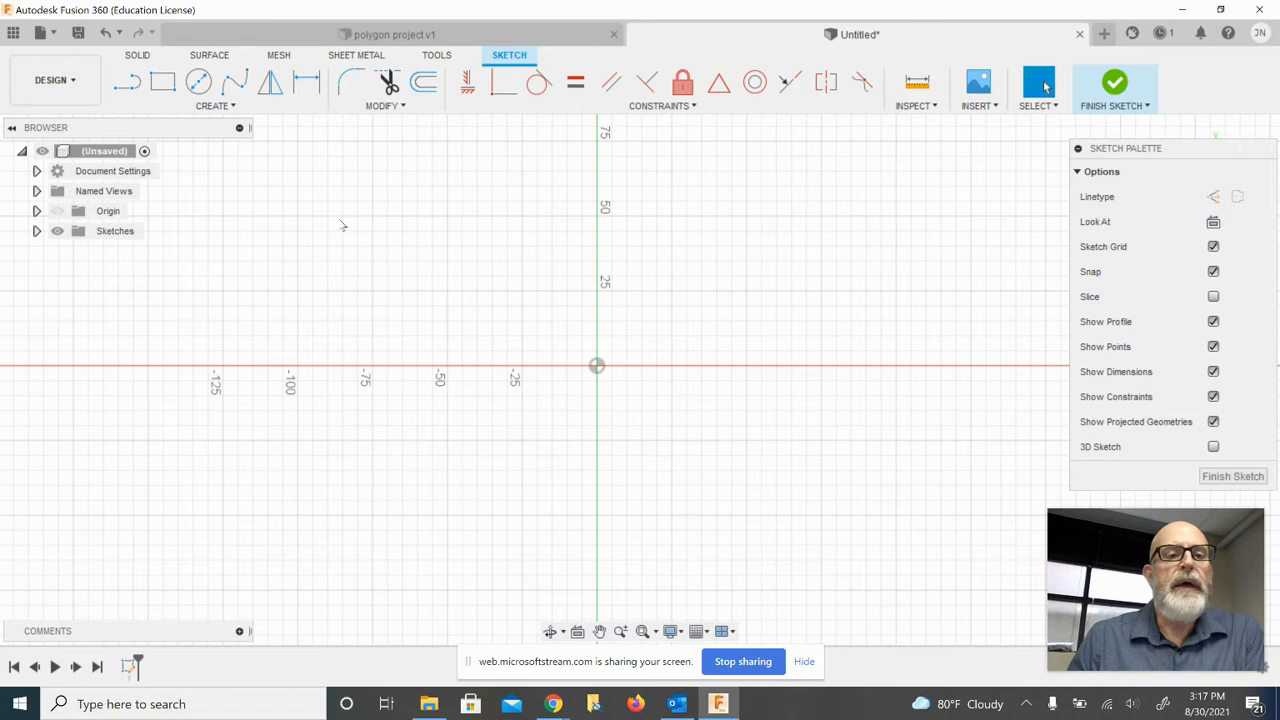
Sketch an inscribed three-sided polygon centred on the origin with a 20 mm radius and one vertex pointing straight down.
{"action": "left_click", "coordinate": [230, 107]}
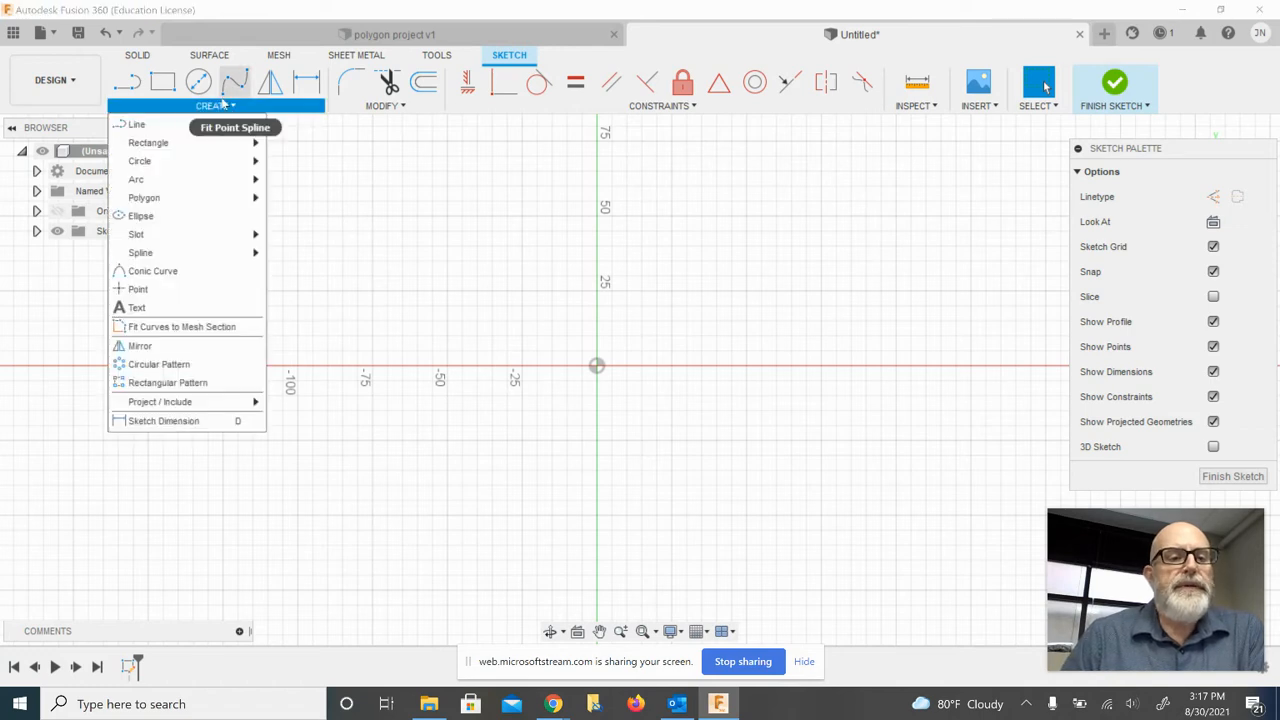
{"action": "mouse_move", "coordinate": [200, 198]}
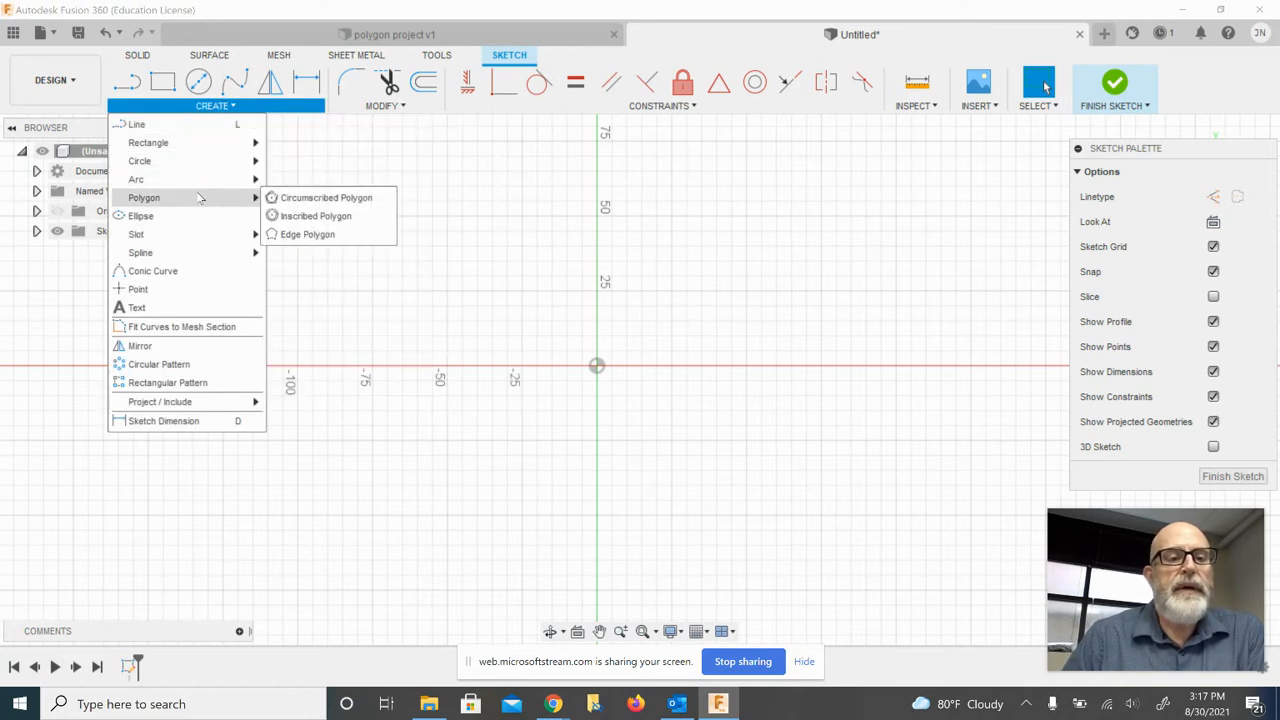
{"action": "left_click", "coordinate": [284, 216]}
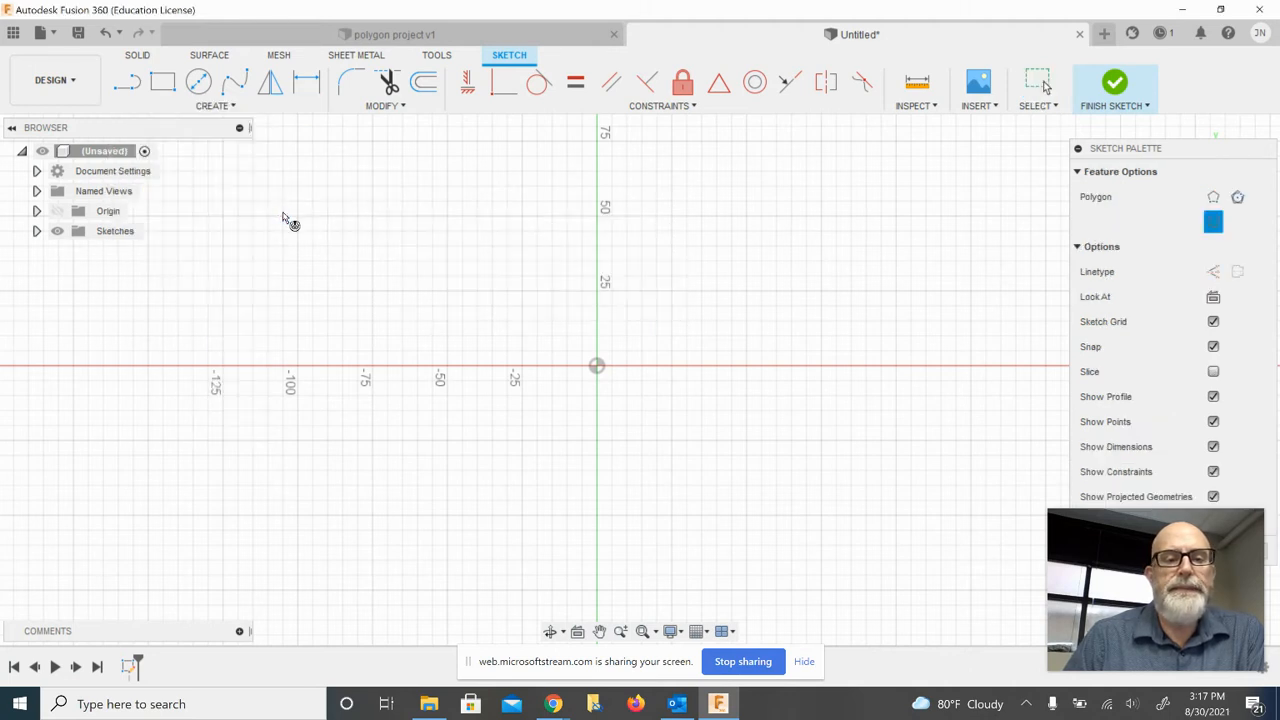
{"action": "left_click", "coordinate": [596, 367]}
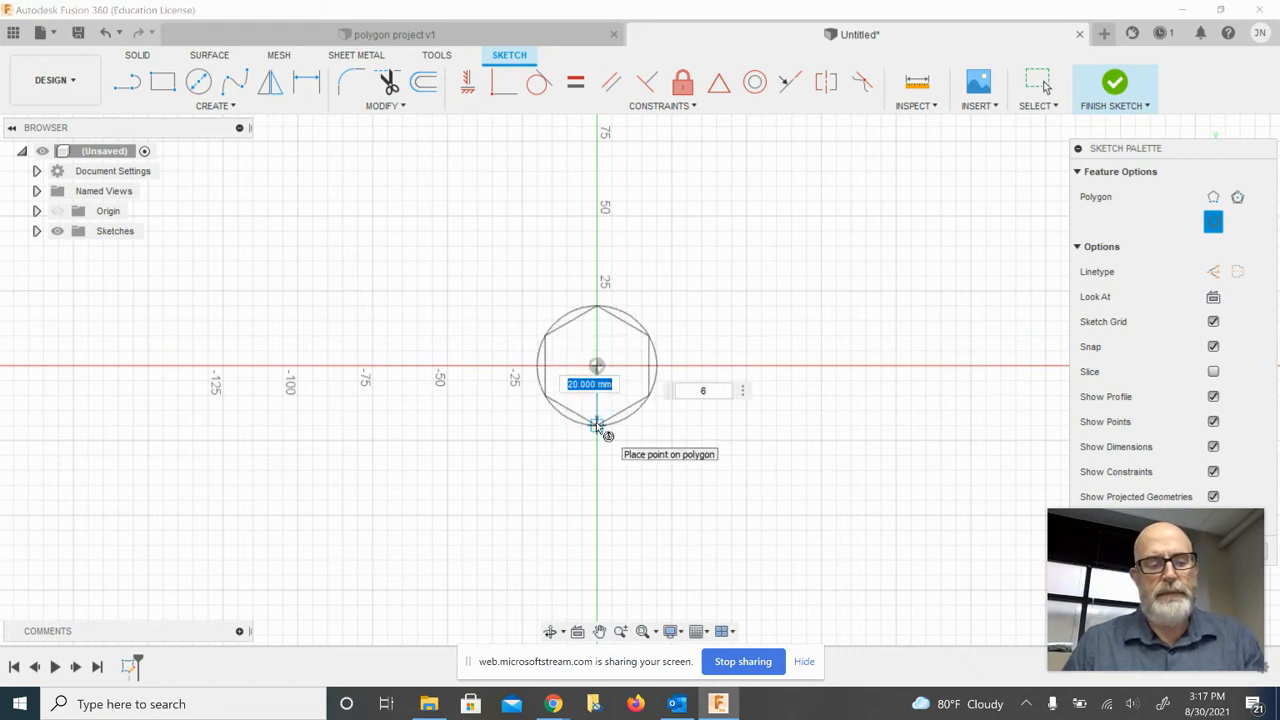
{"action": "type", "text": "20"}
{"action": "key", "text": "Tab"}
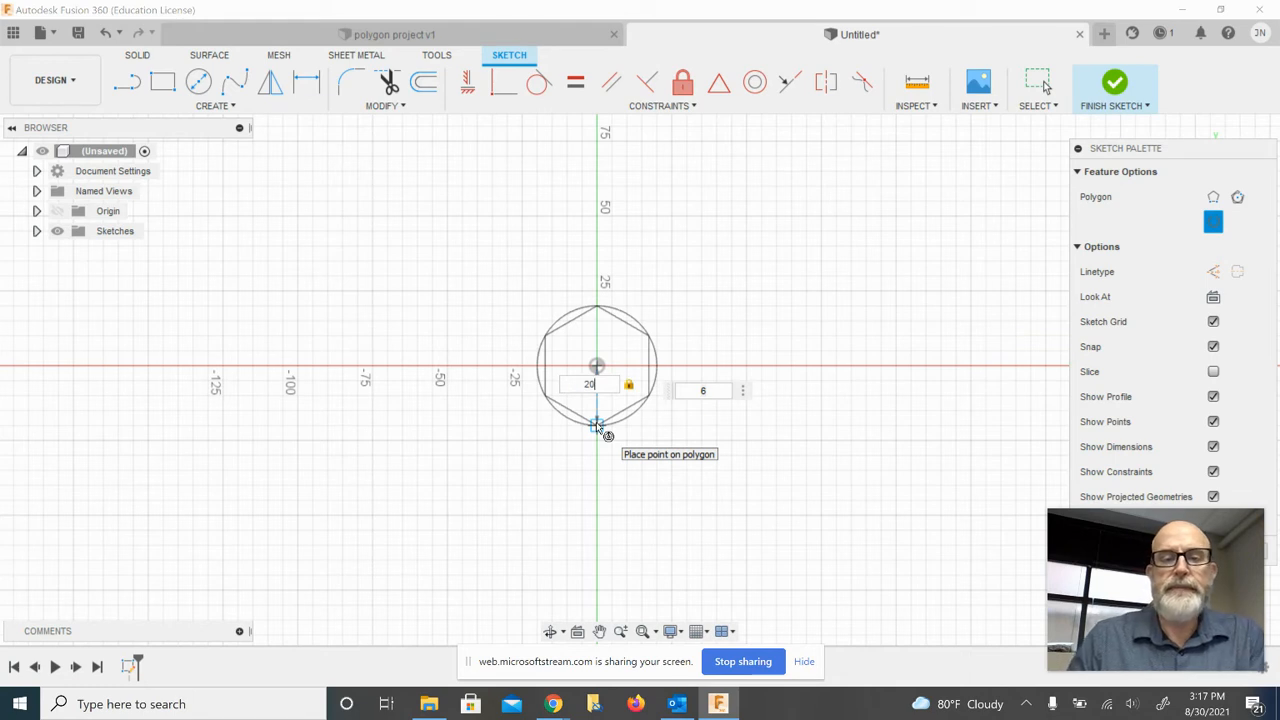
{"action": "key", "text": "Tab"}
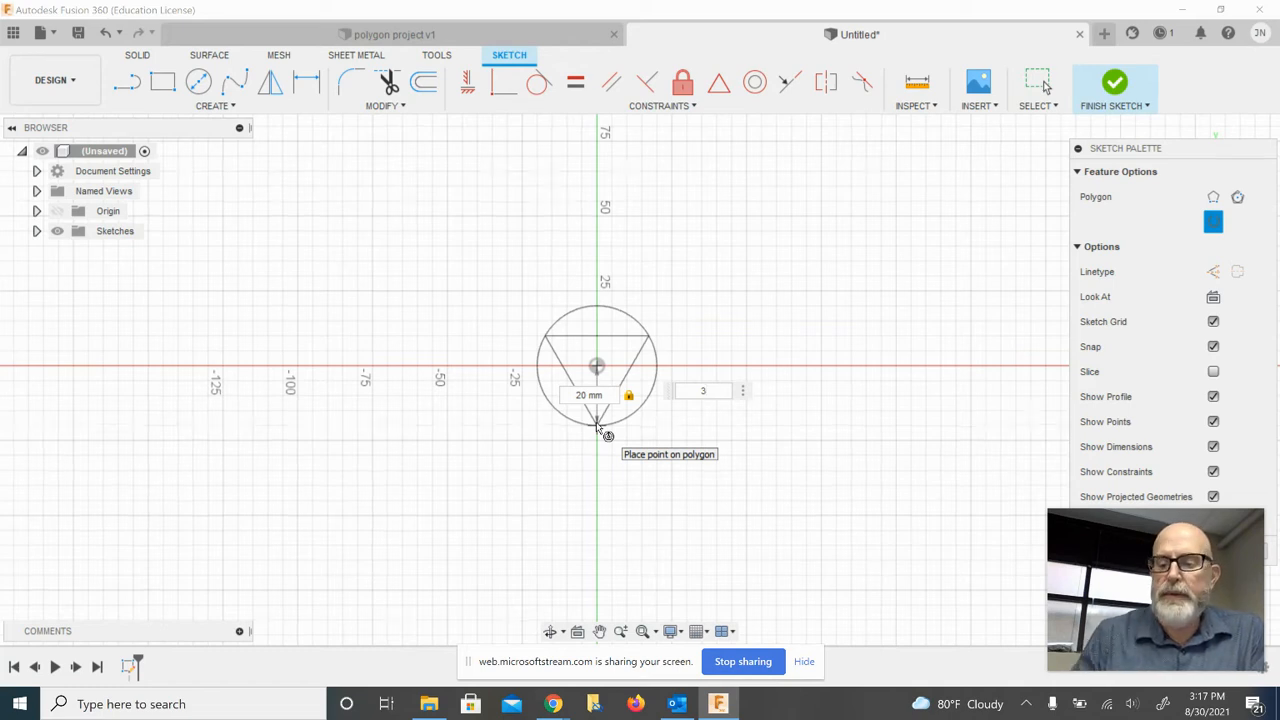
{"action": "left_click", "coordinate": [597, 425]}
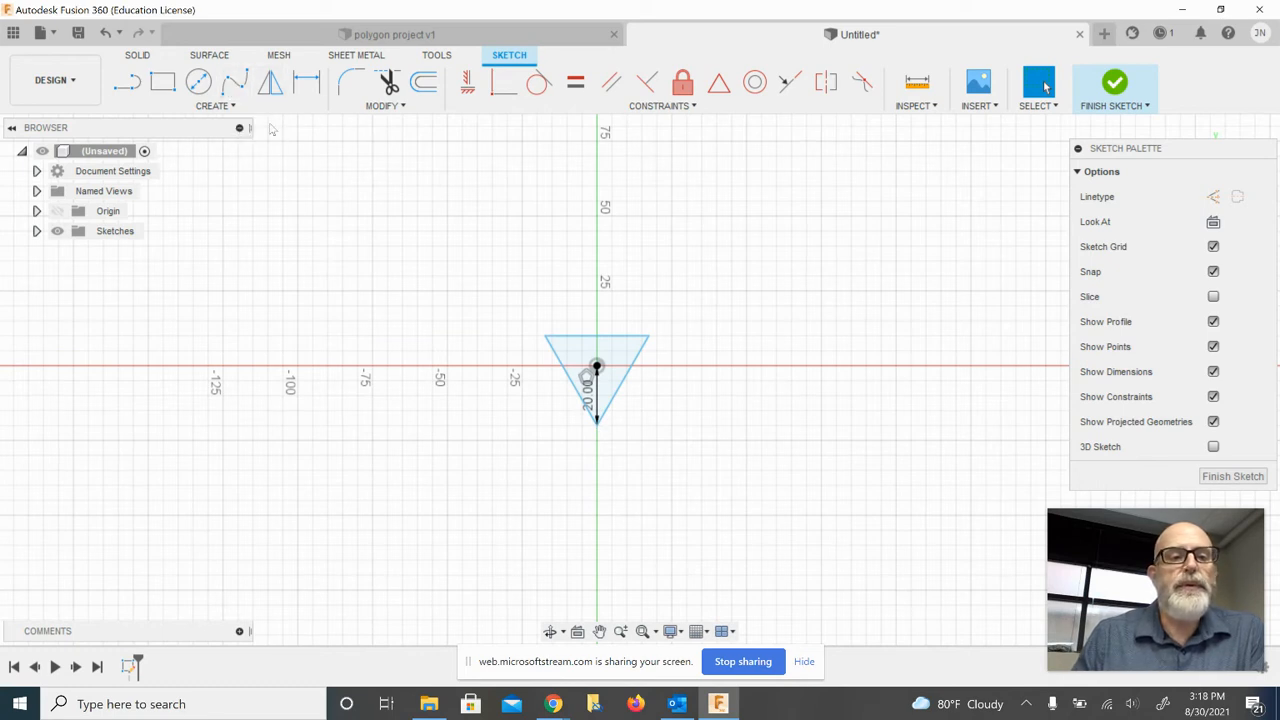
Add a second inscribed three-sided polygon at the origin, 20 mm radius, pointing straight up to form a six-pointed star.
{"action": "left_click", "coordinate": [214, 105]}
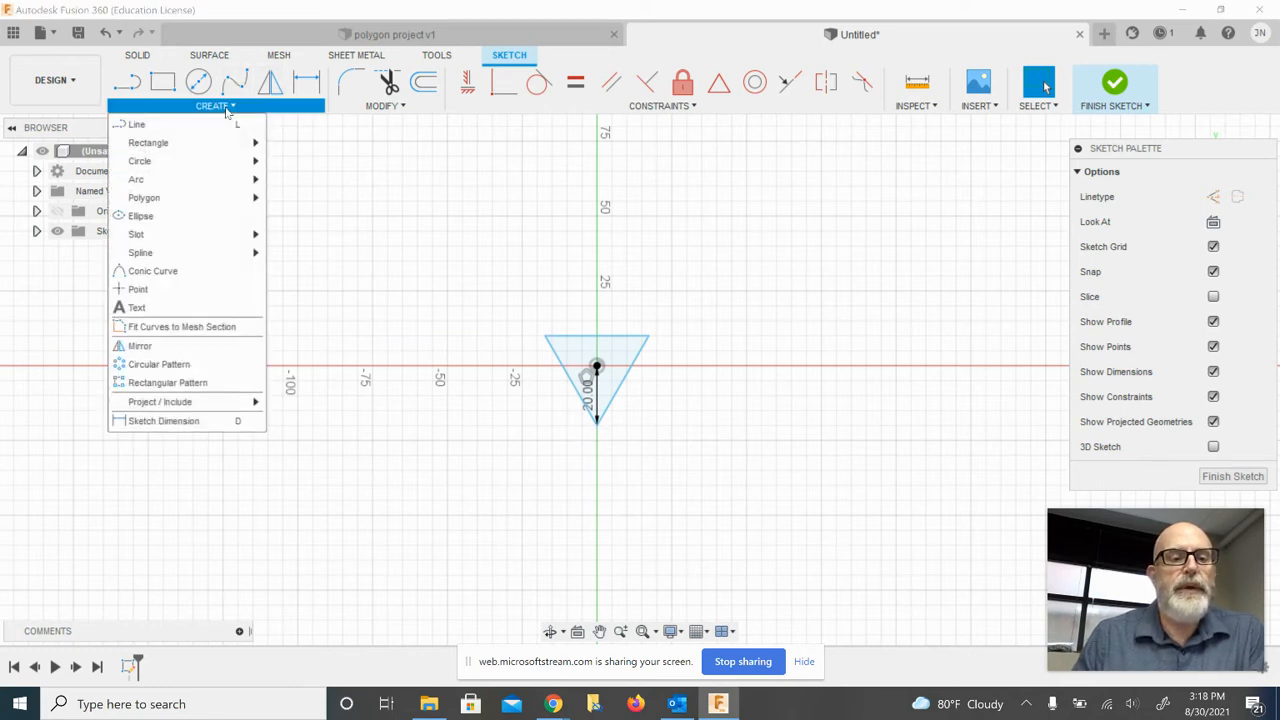
{"action": "mouse_move", "coordinate": [207, 201]}
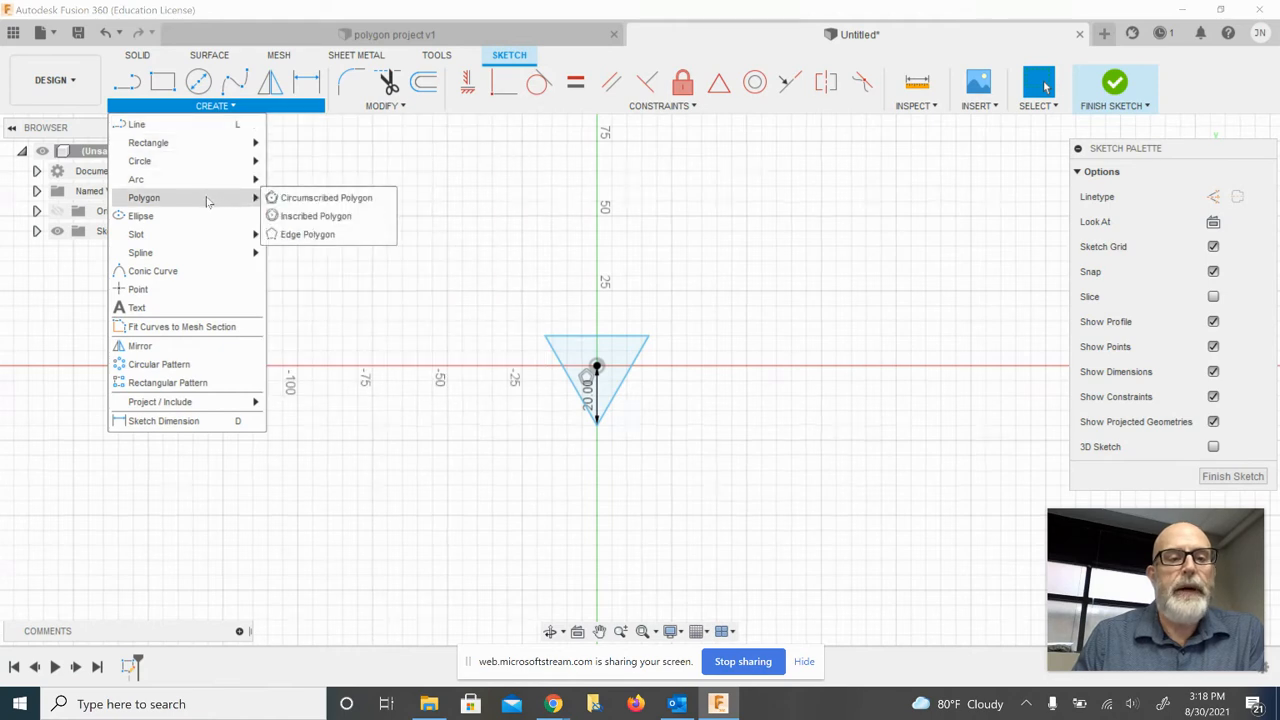
{"action": "left_click", "coordinate": [306, 215]}
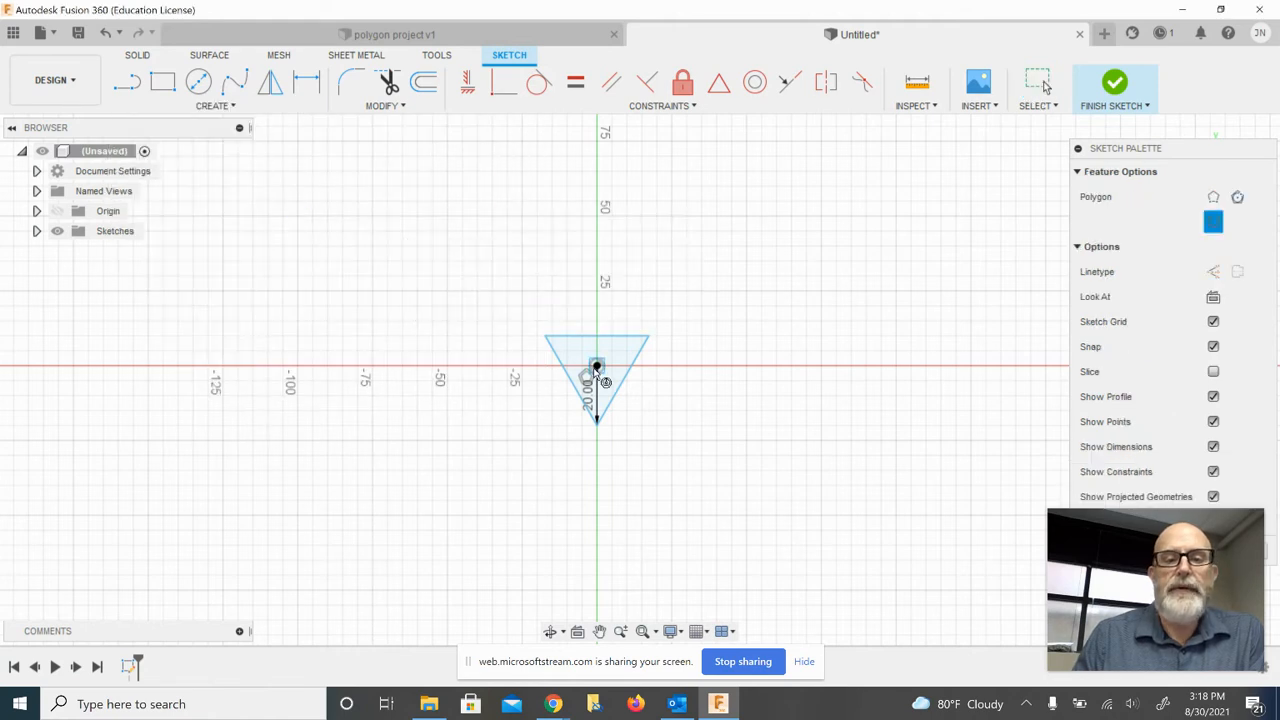
{"action": "left_click", "coordinate": [597, 368]}
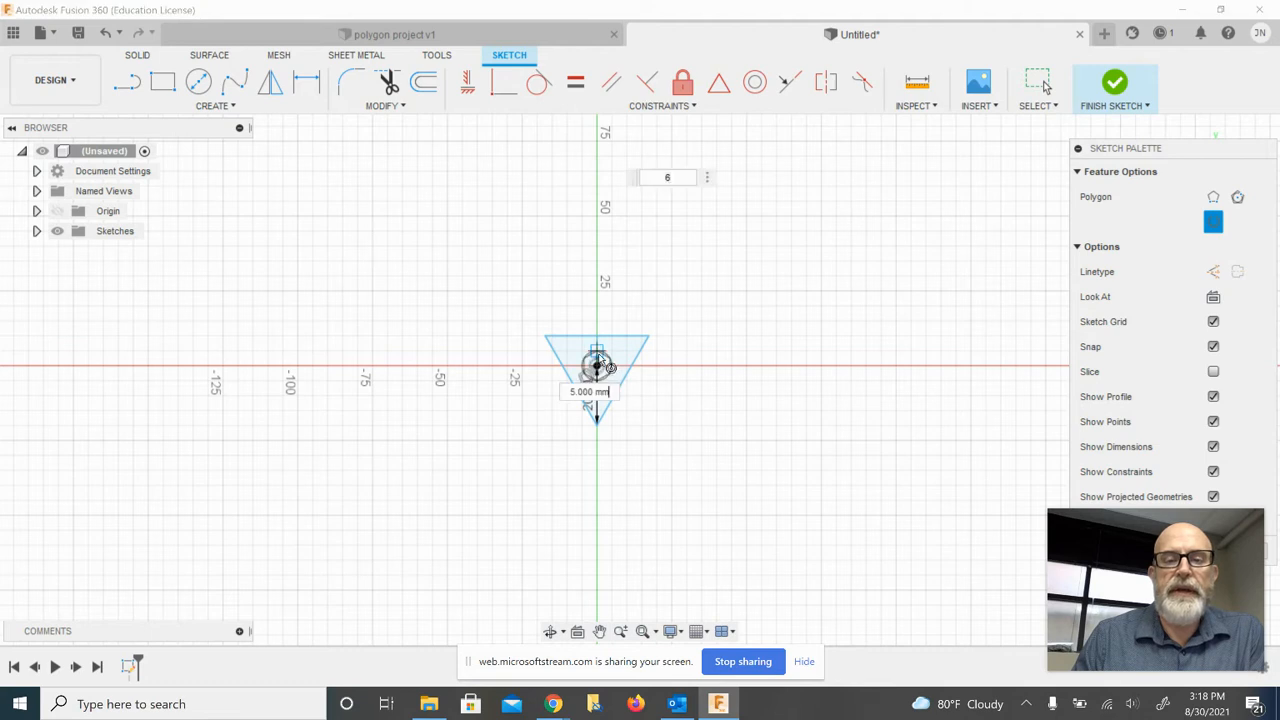
{"action": "type", "text": "20"}
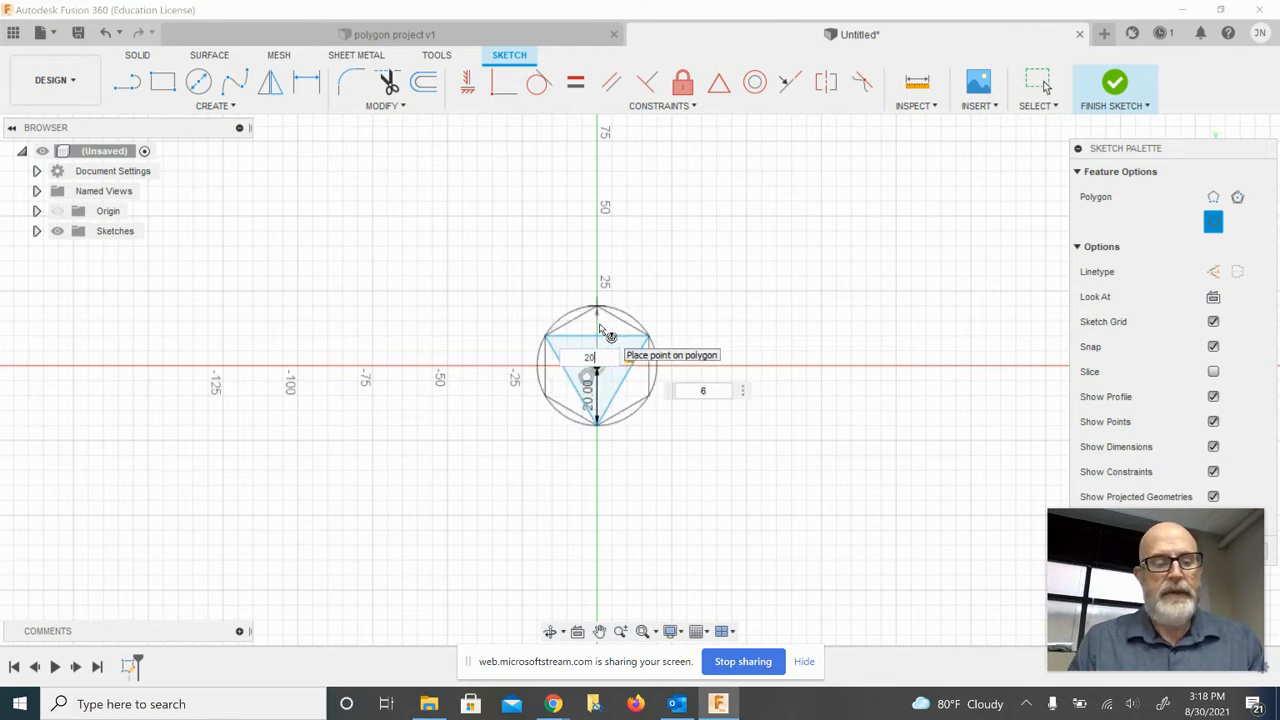
{"action": "key", "text": "Tab"}
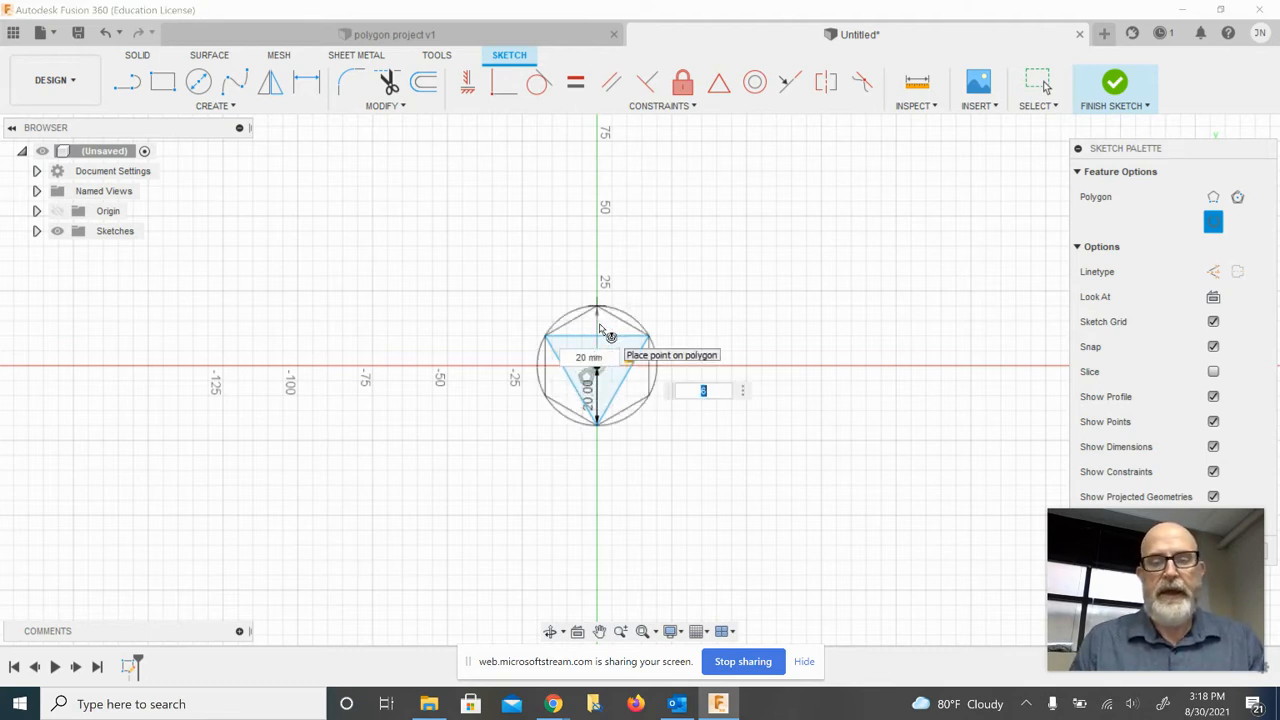
{"action": "type", "text": "3"}
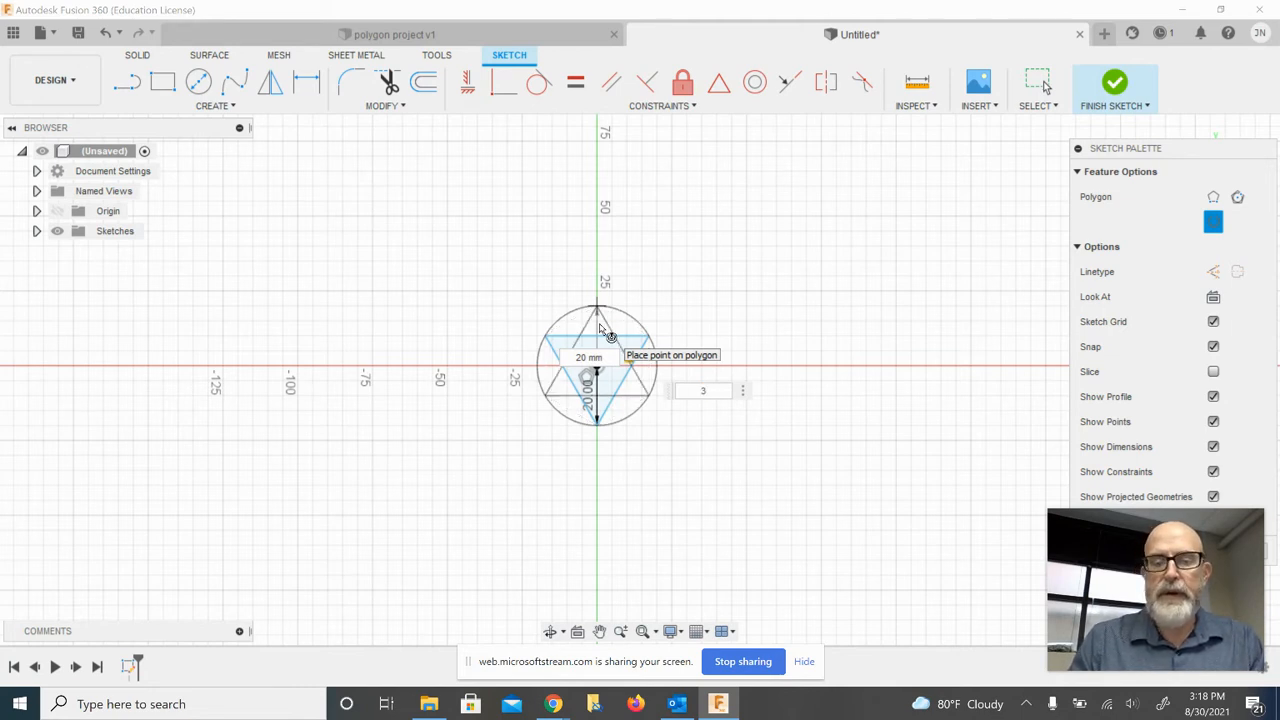
{"action": "key", "text": "Return"}
{"action": "left_click", "coordinate": [1040, 84]}
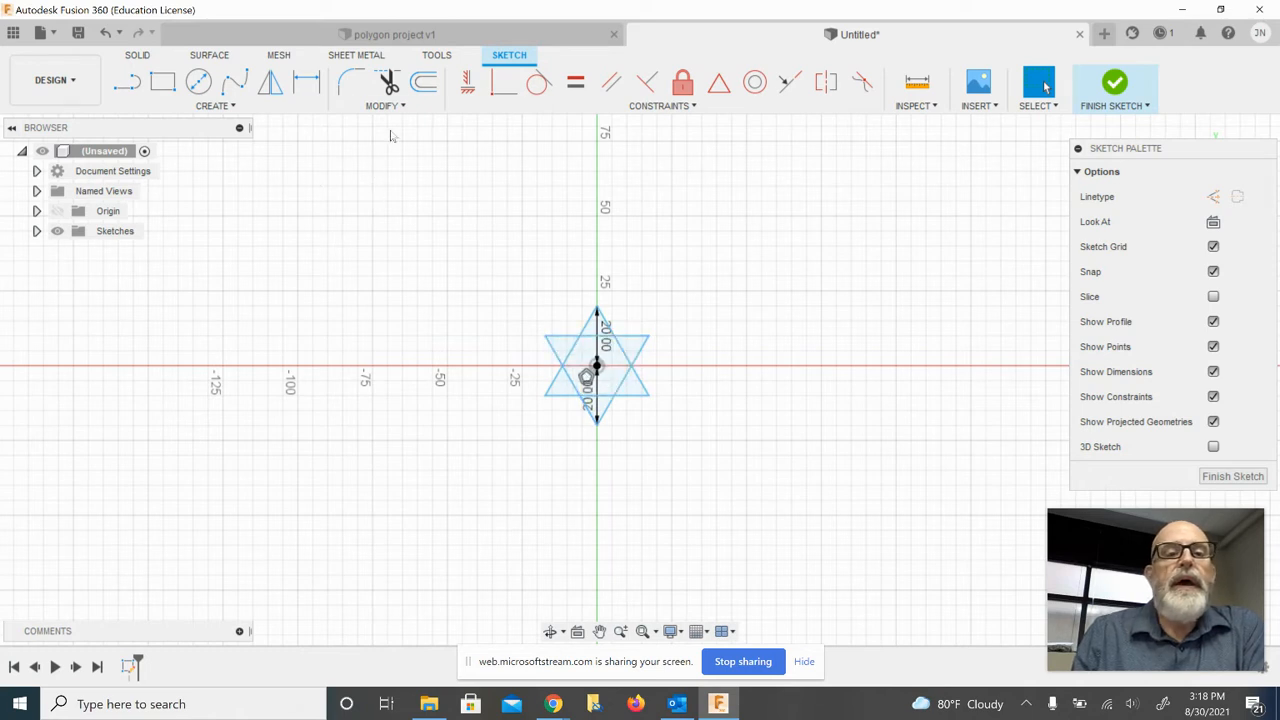
Trim away all the inner line segments of the overlapping triangles, leaving only the star's outer outline.
{"action": "left_click", "coordinate": [393, 86]}
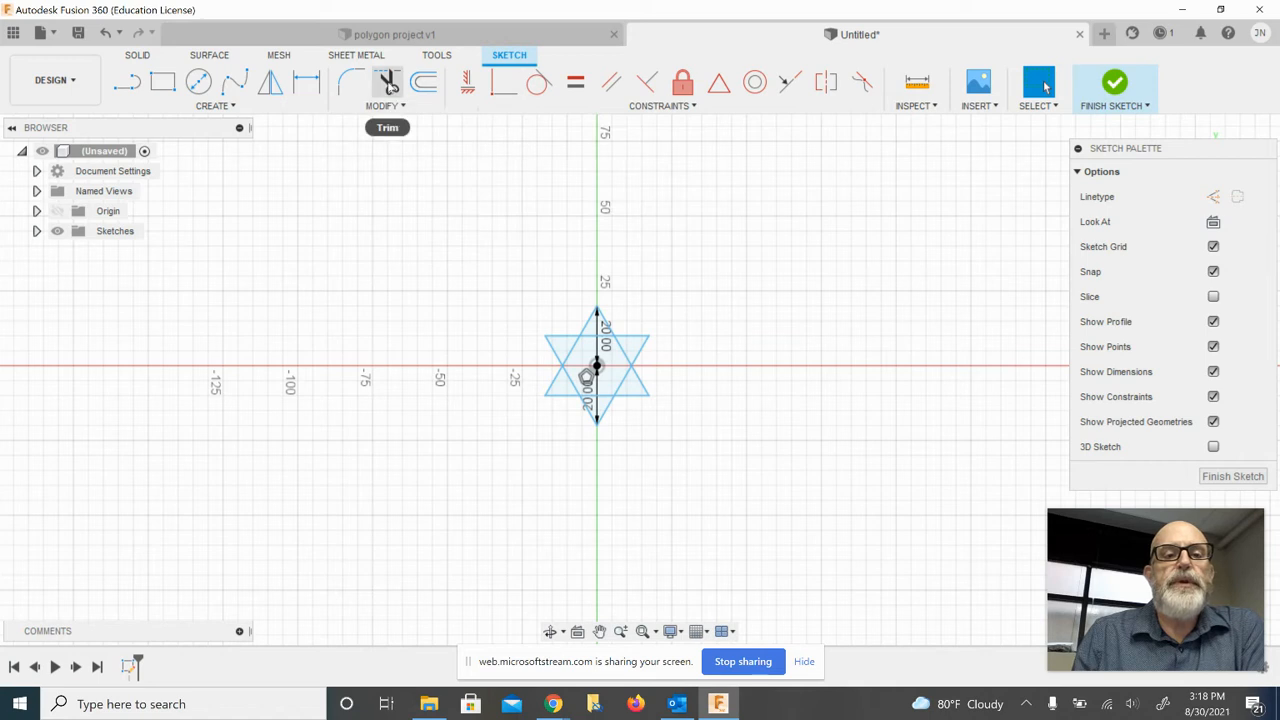
{"action": "left_click", "coordinate": [392, 107]}
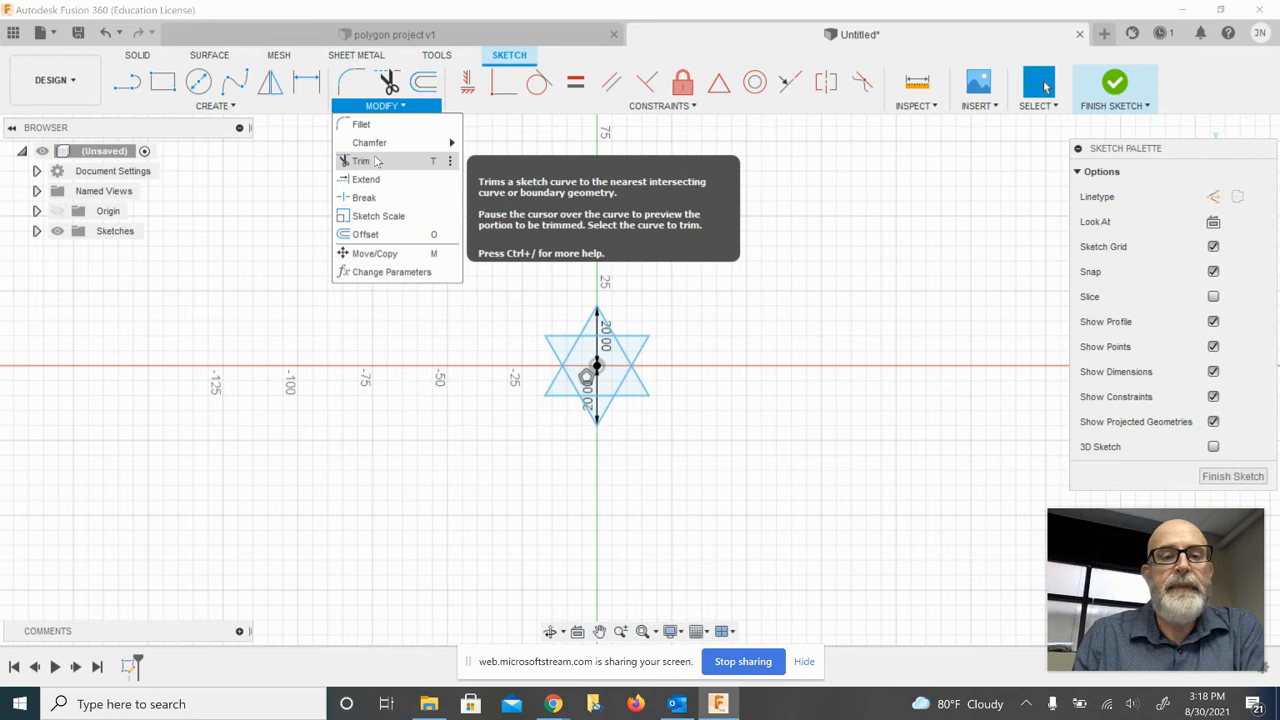
{"action": "left_click", "coordinate": [362, 161]}
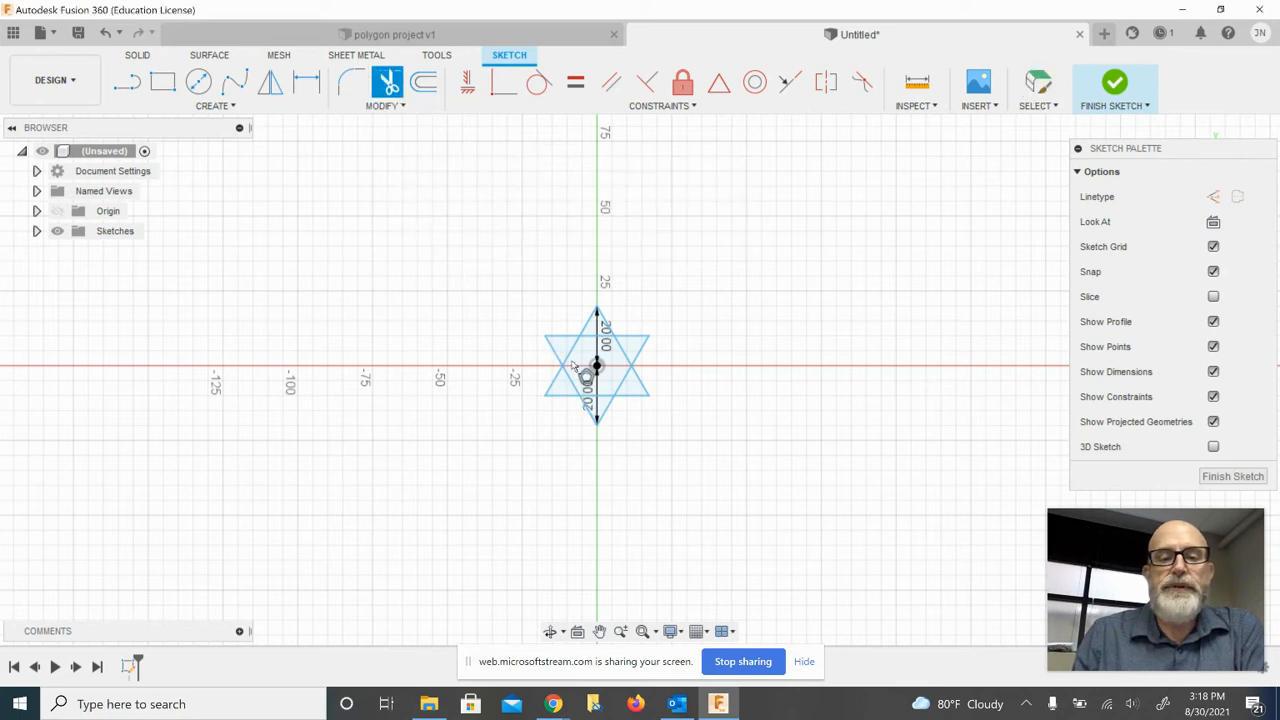
{"action": "left_click", "coordinate": [586, 368]}
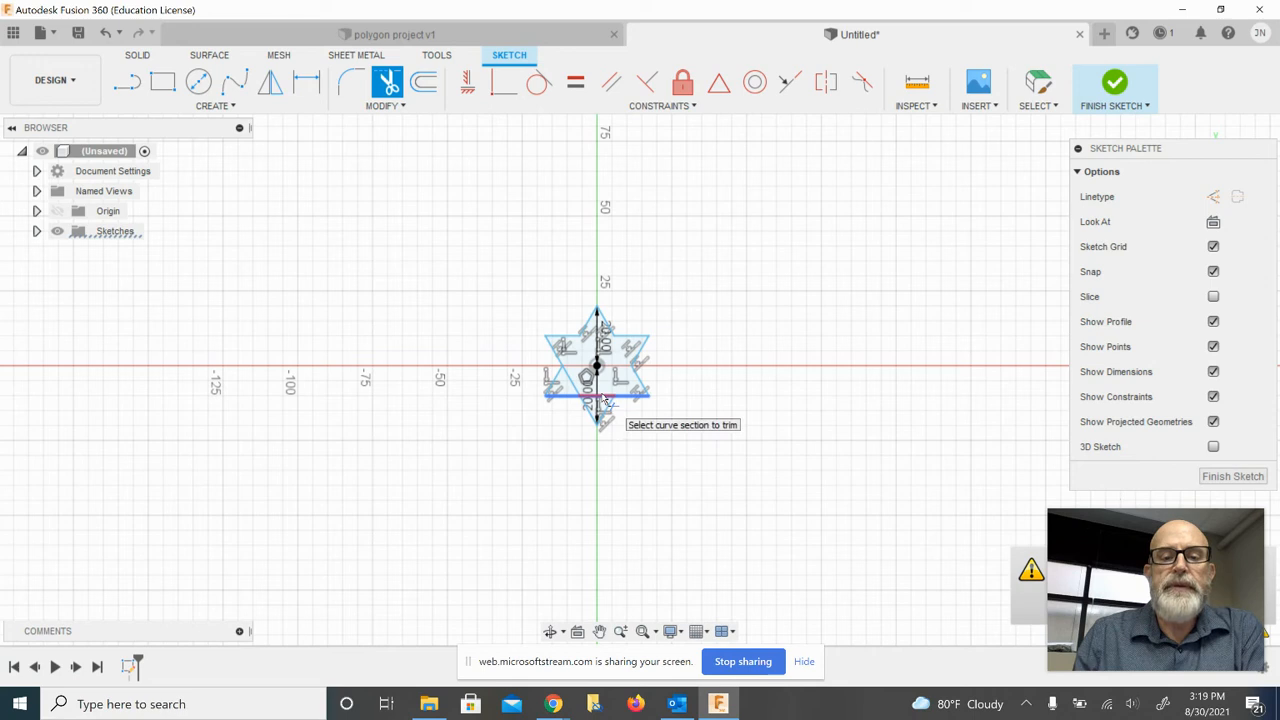
{"action": "left_click", "coordinate": [602, 398]}
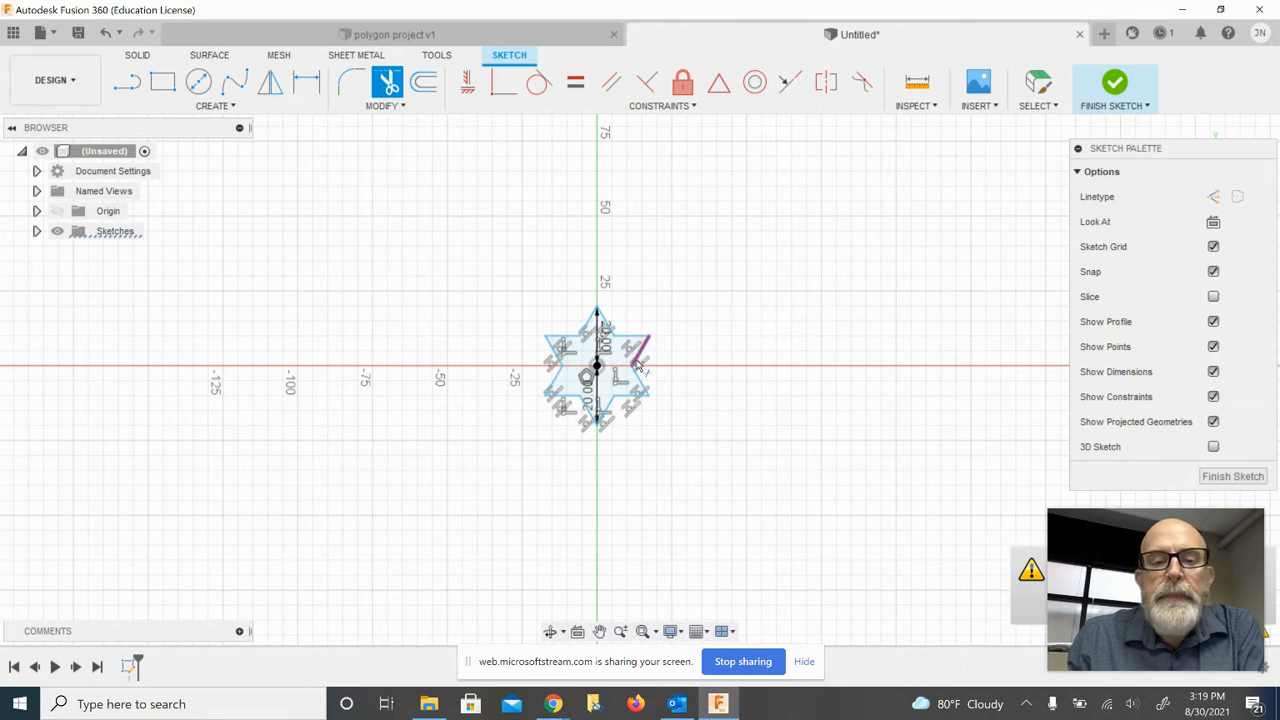
{"action": "scroll", "coordinate": [641, 370], "scroll_direction": "up", "scroll_amount": 5}
{"action": "scroll", "coordinate": [641, 370], "scroll_direction": "up", "scroll_amount": 1}
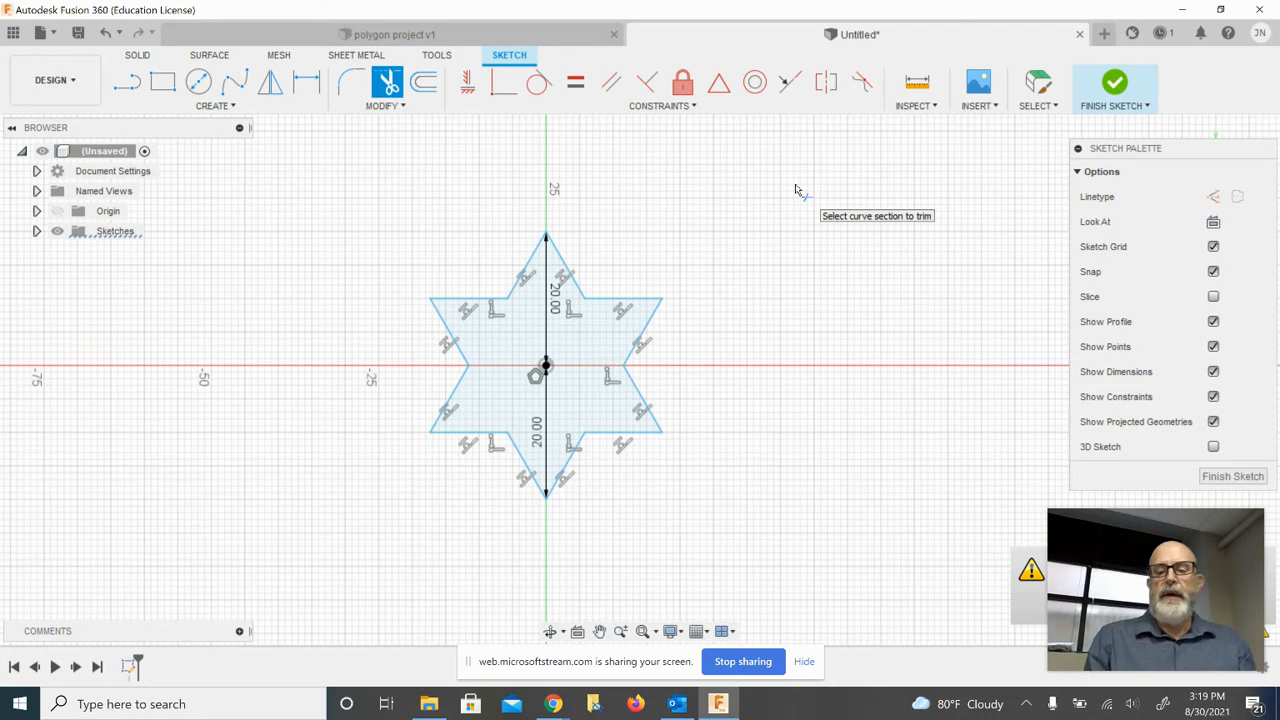
{"action": "key", "text": "Escape"}
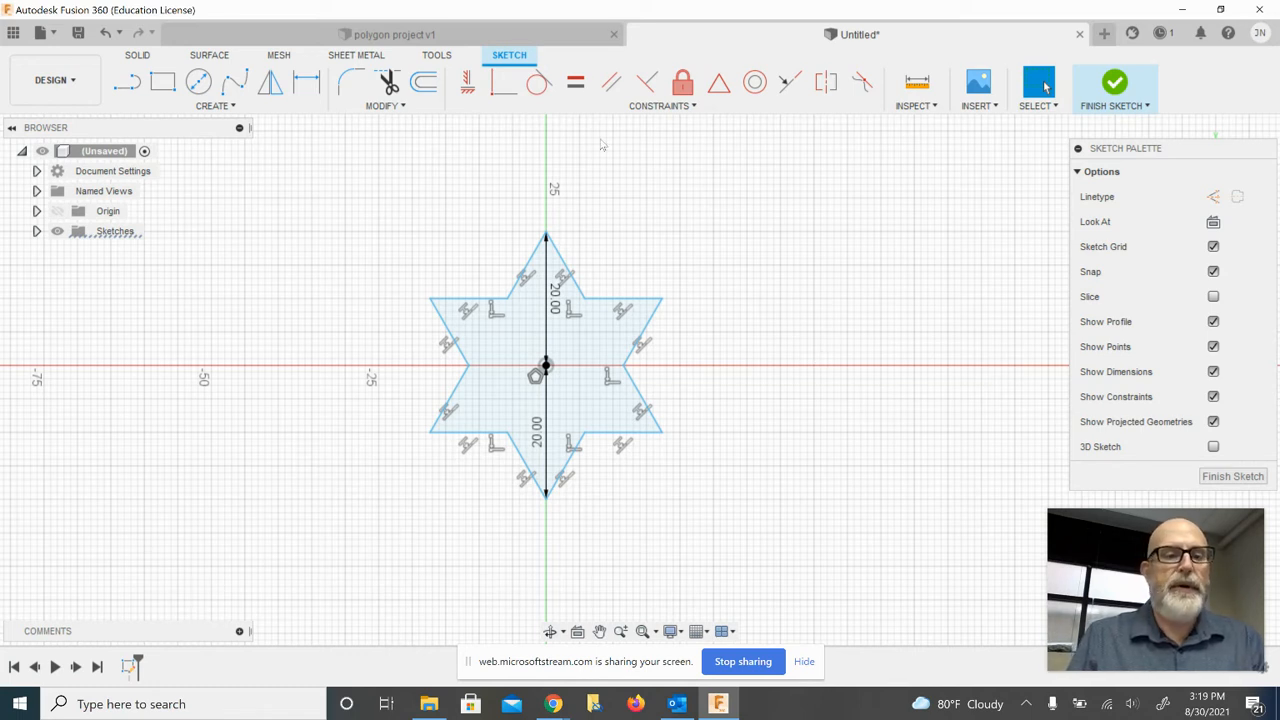
Offset the whole star outline inward with an offset position of -8 mm to create a small star in the centre.
{"action": "left_click", "coordinate": [422, 84]}
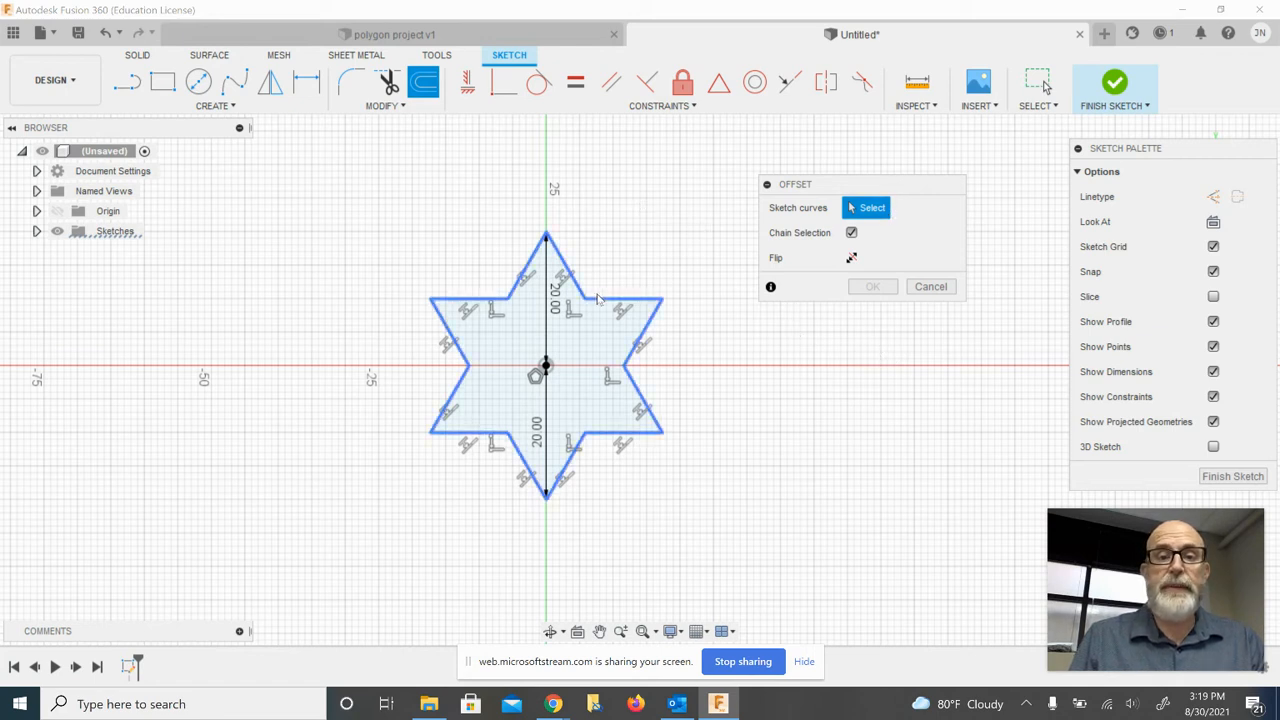
{"action": "left_click", "coordinate": [598, 298]}
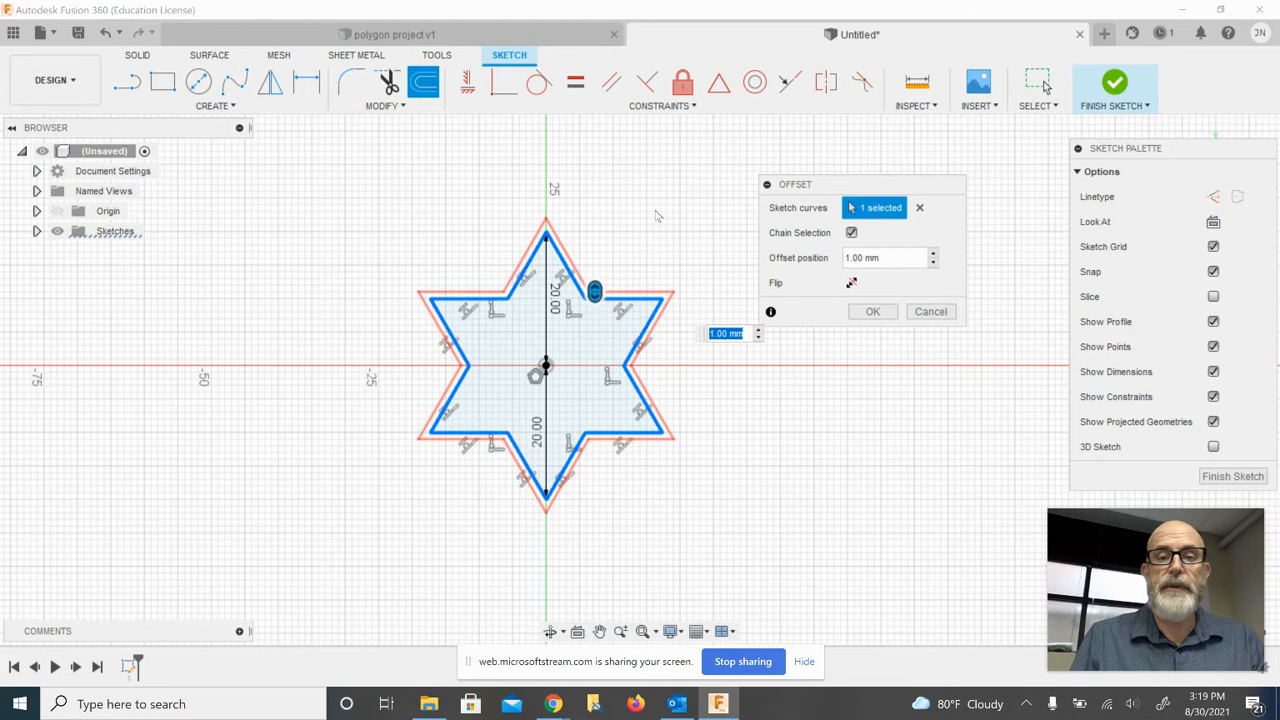
{"action": "type", "text": "-8"}
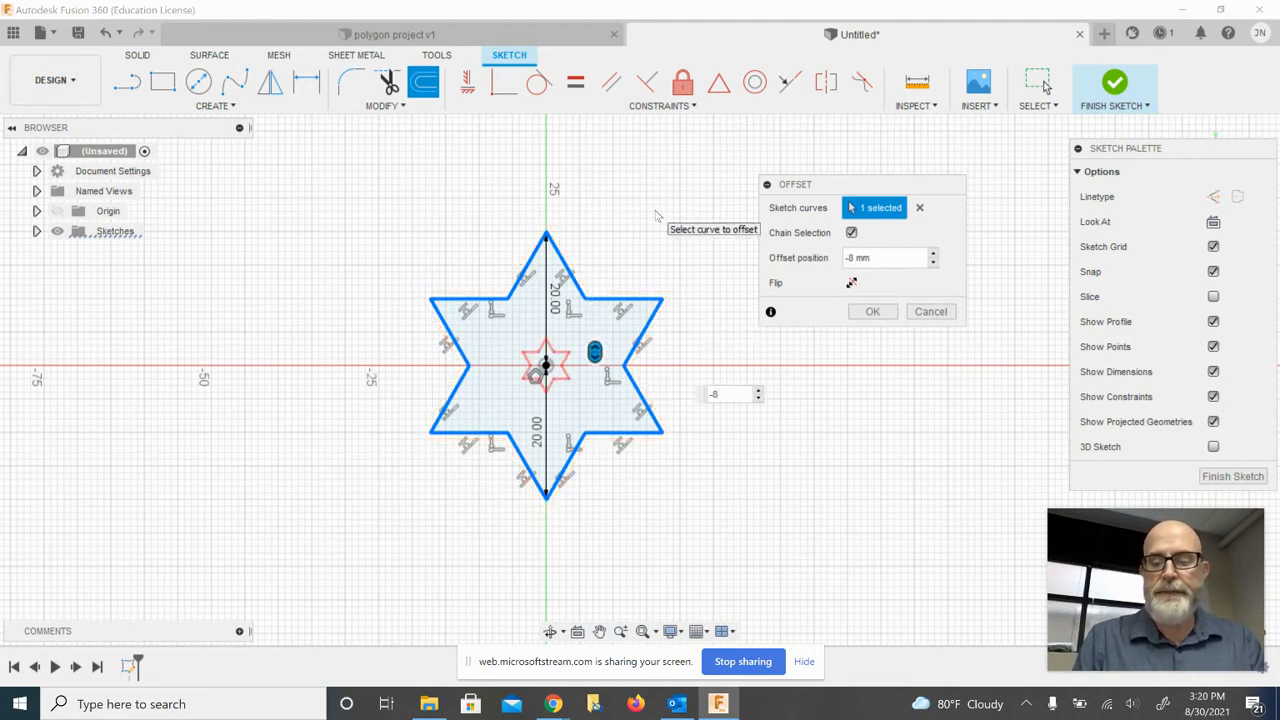
{"action": "key", "text": "Return"}
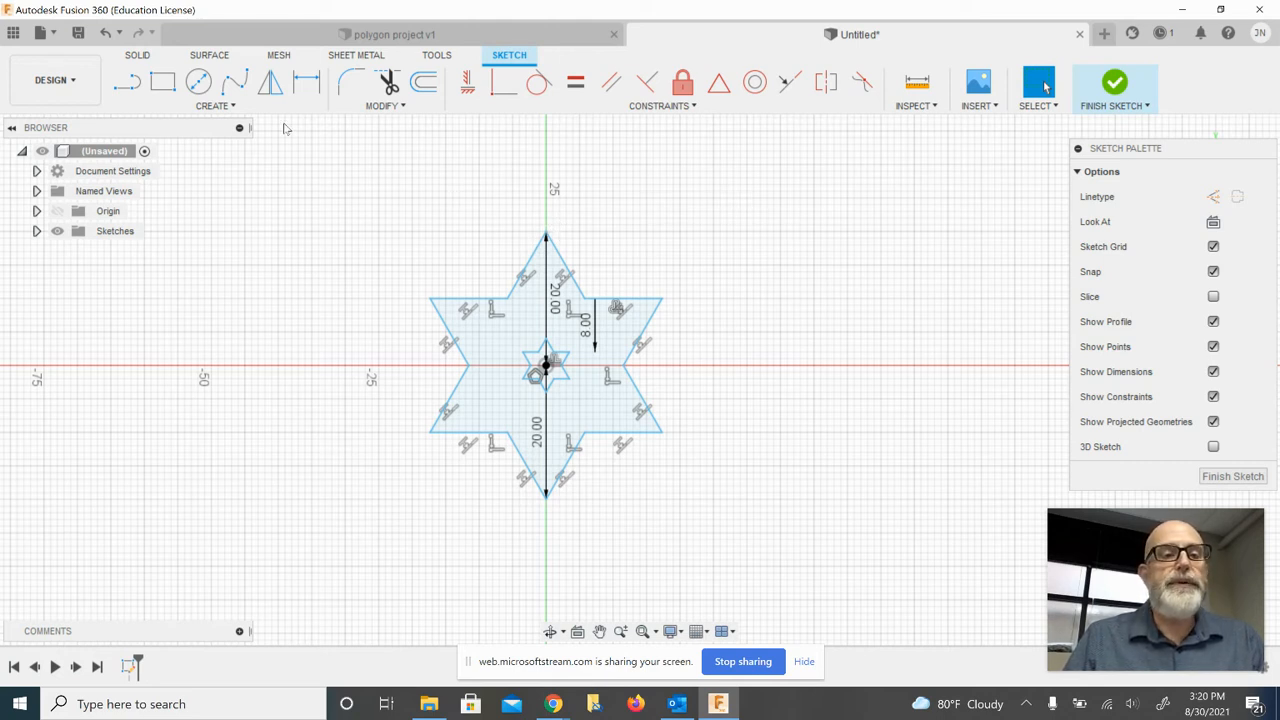
Sketch a 7 mm diameter circle centred on the star's uppermost vertex for the hanging ring.
{"action": "left_click", "coordinate": [201, 83]}
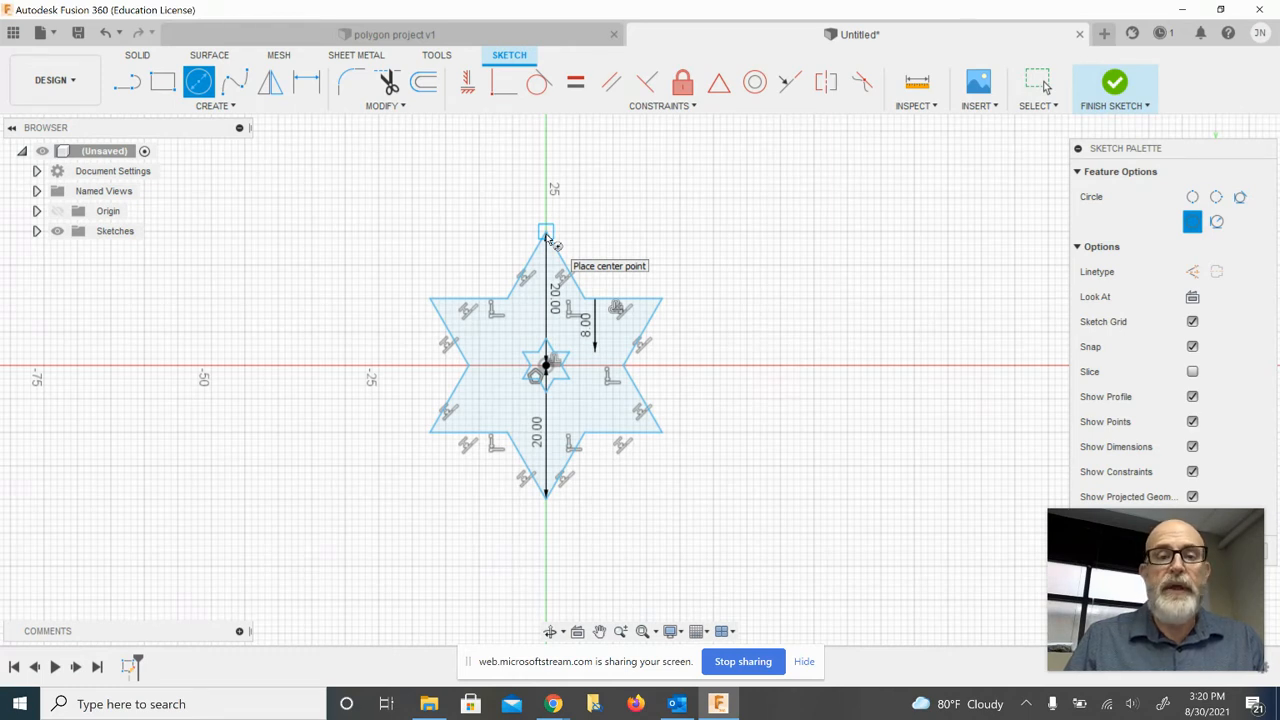
{"action": "left_click", "coordinate": [545, 233]}
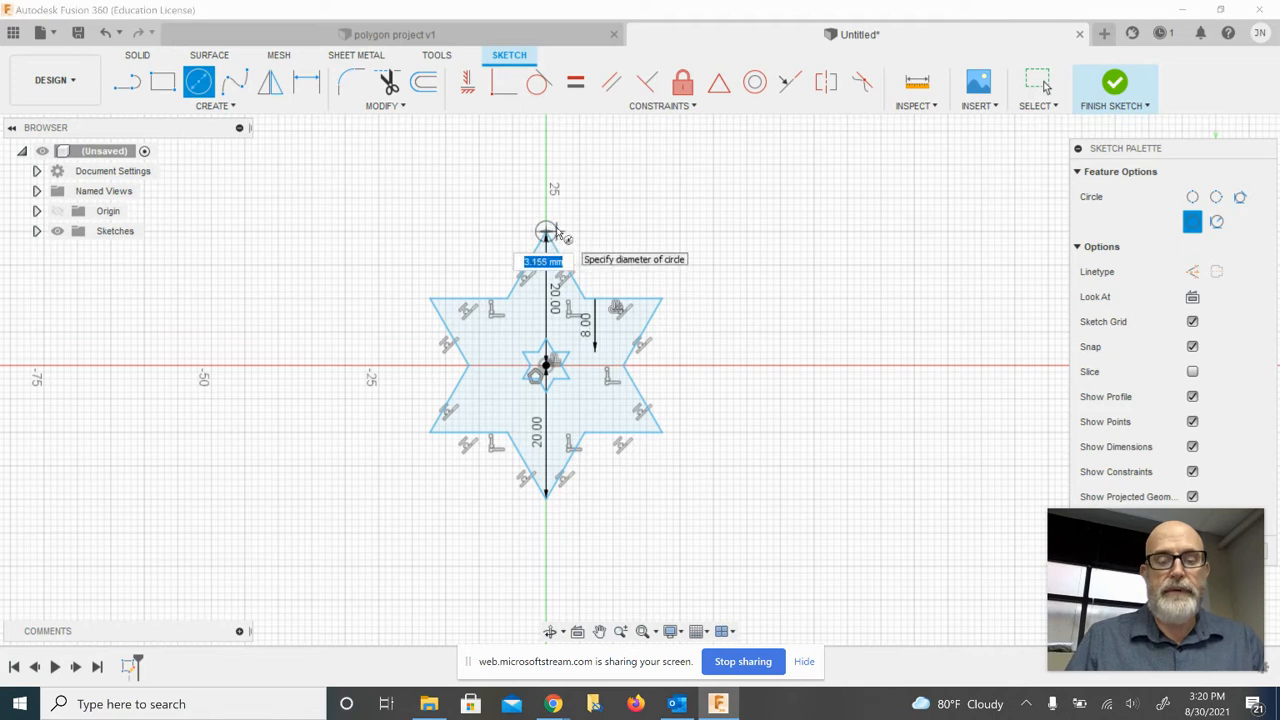
{"action": "type", "text": "7"}
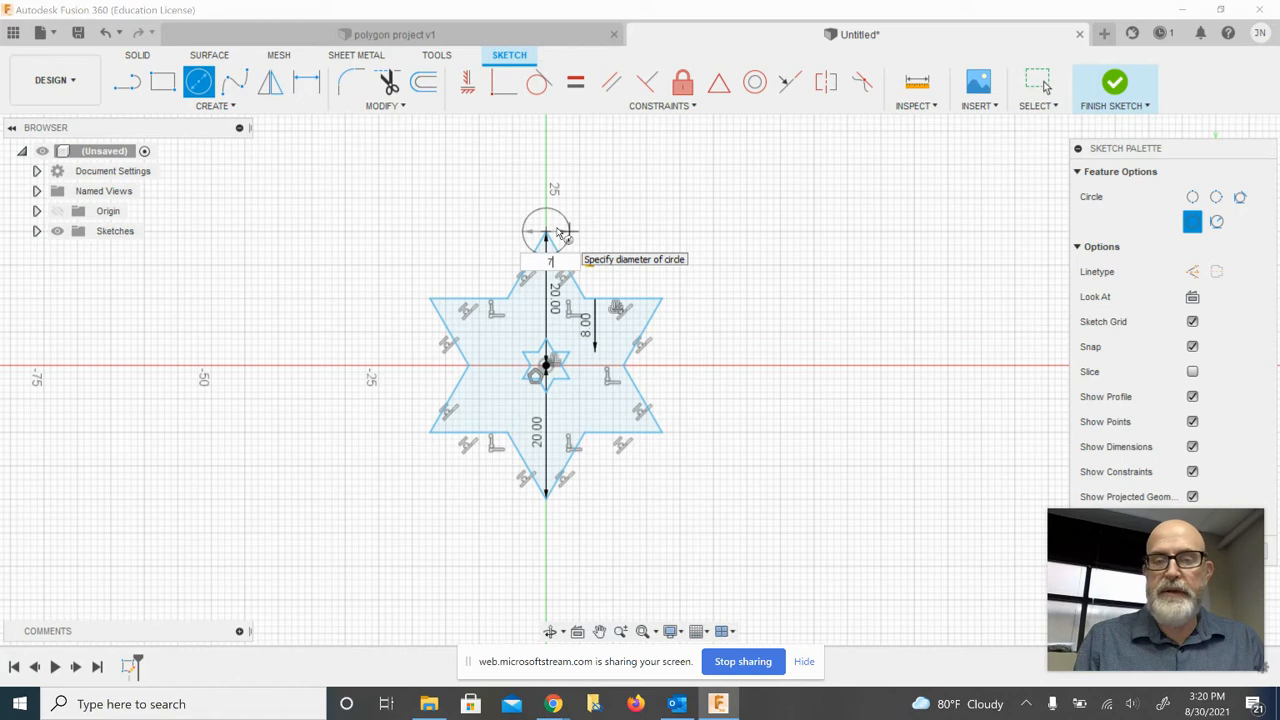
{"action": "key", "text": "Return"}
{"action": "left_click", "coordinate": [1045, 88]}
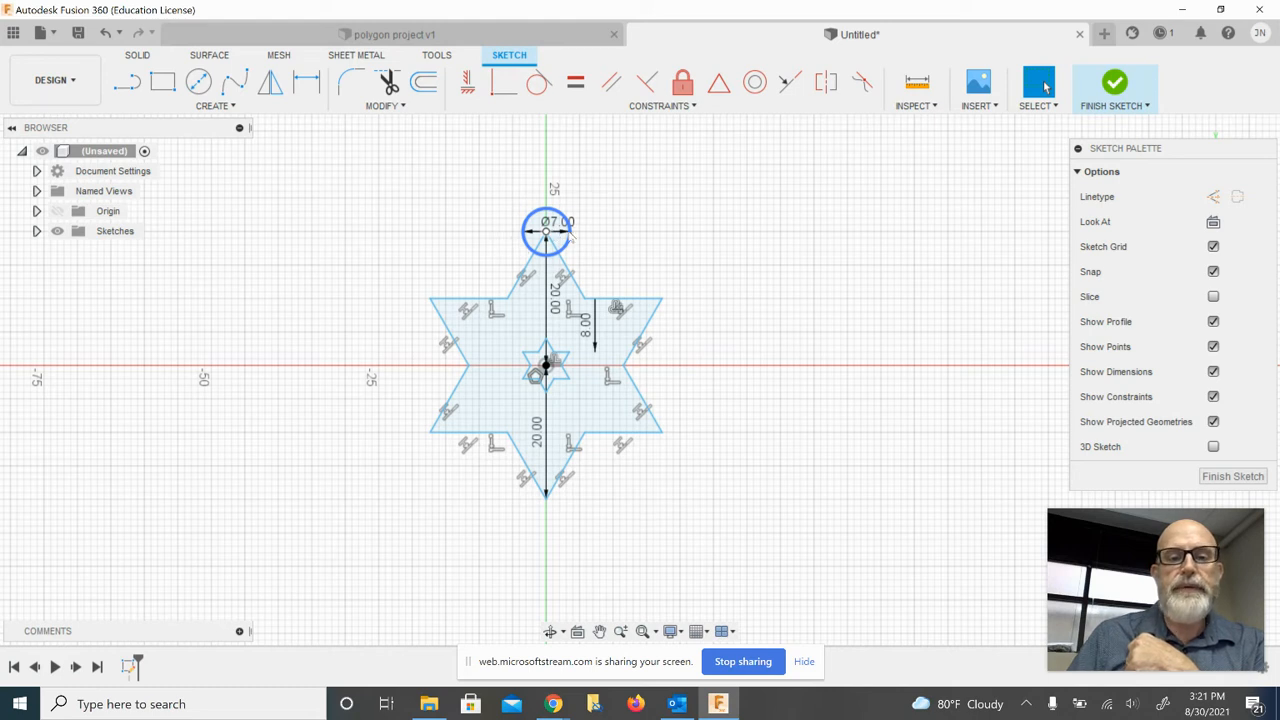
{"action": "left_click", "coordinate": [567, 236]}
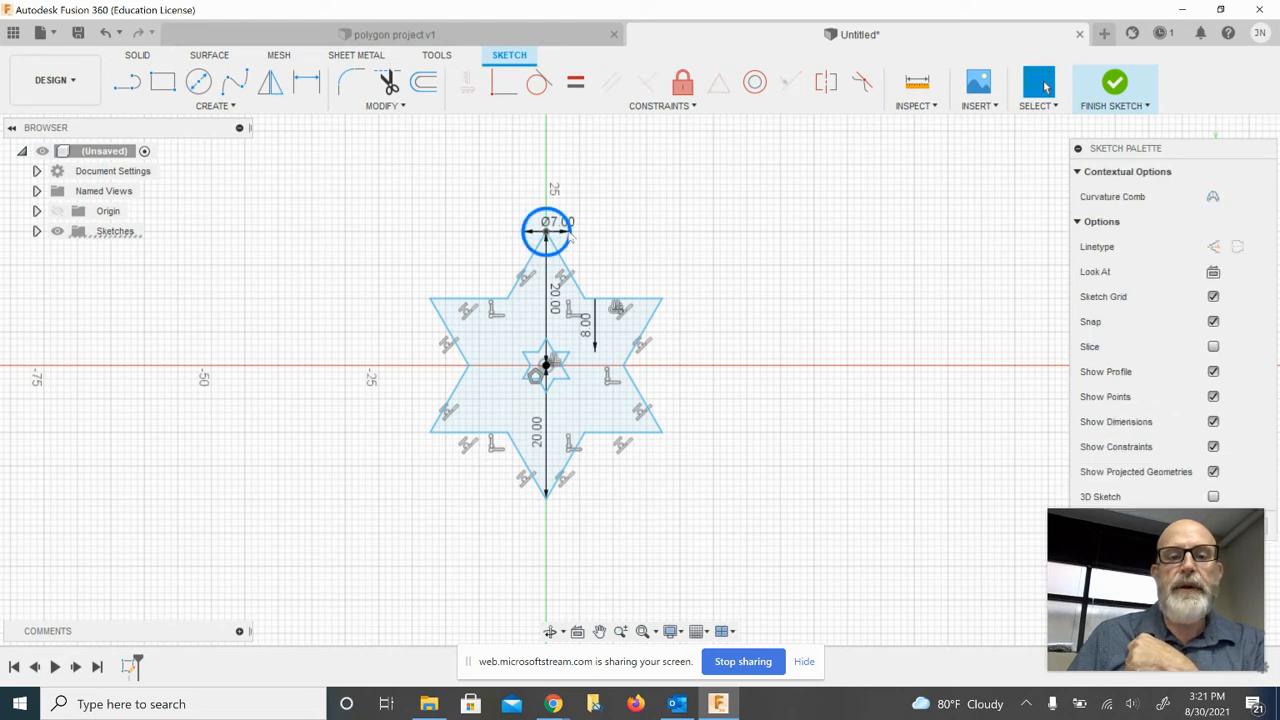
{"action": "left_click", "coordinate": [424, 88]}
{"action": "key", "text": "BackSpace"}
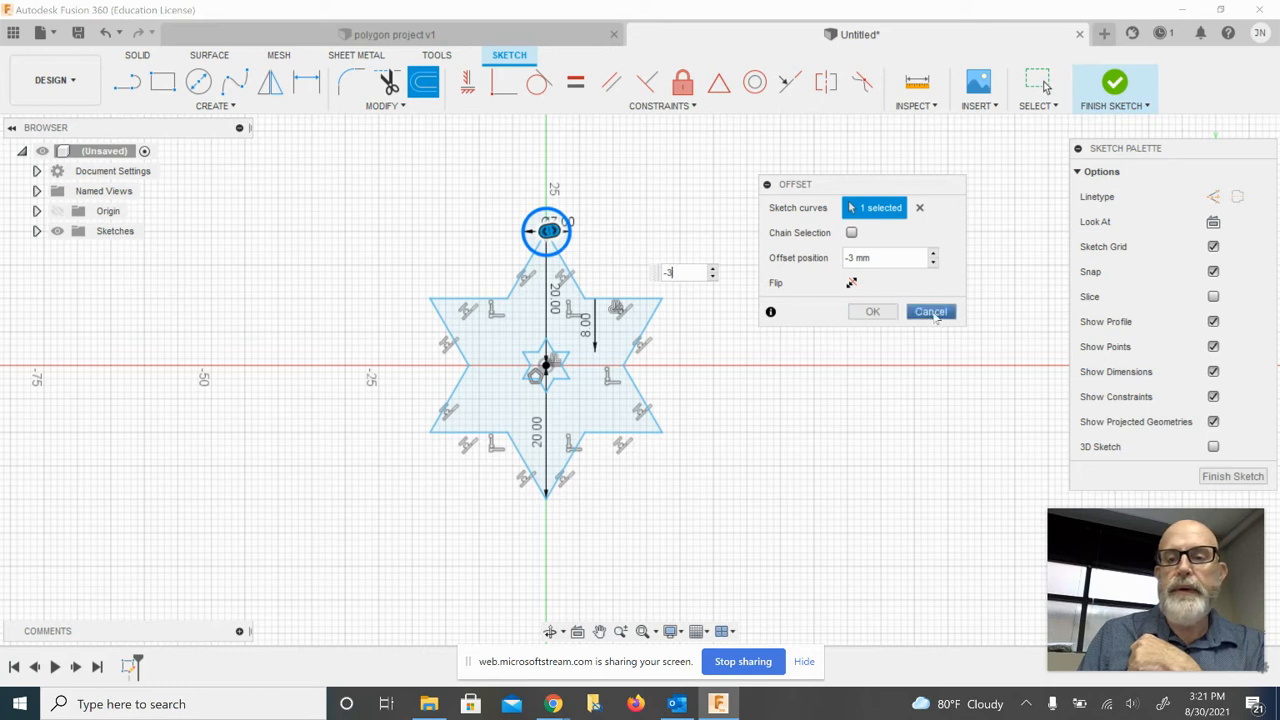
{"action": "left_click", "coordinate": [930, 311]}
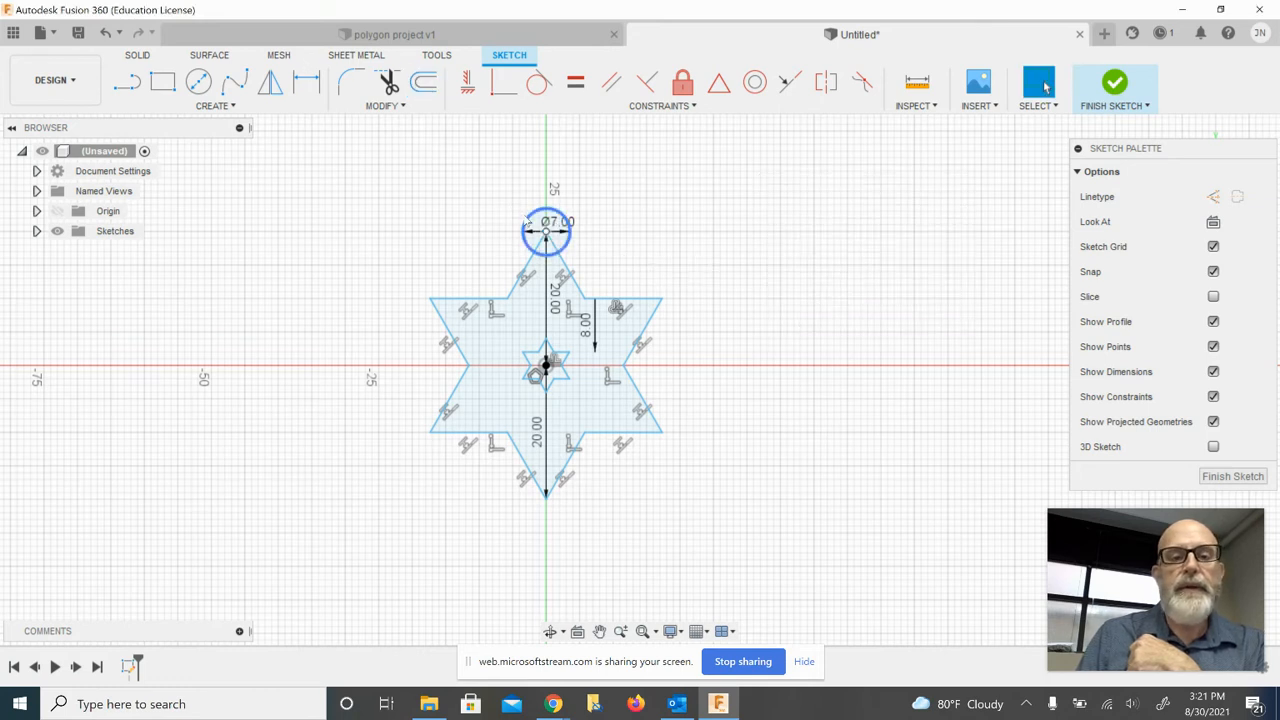
{"action": "left_click", "coordinate": [425, 86]}
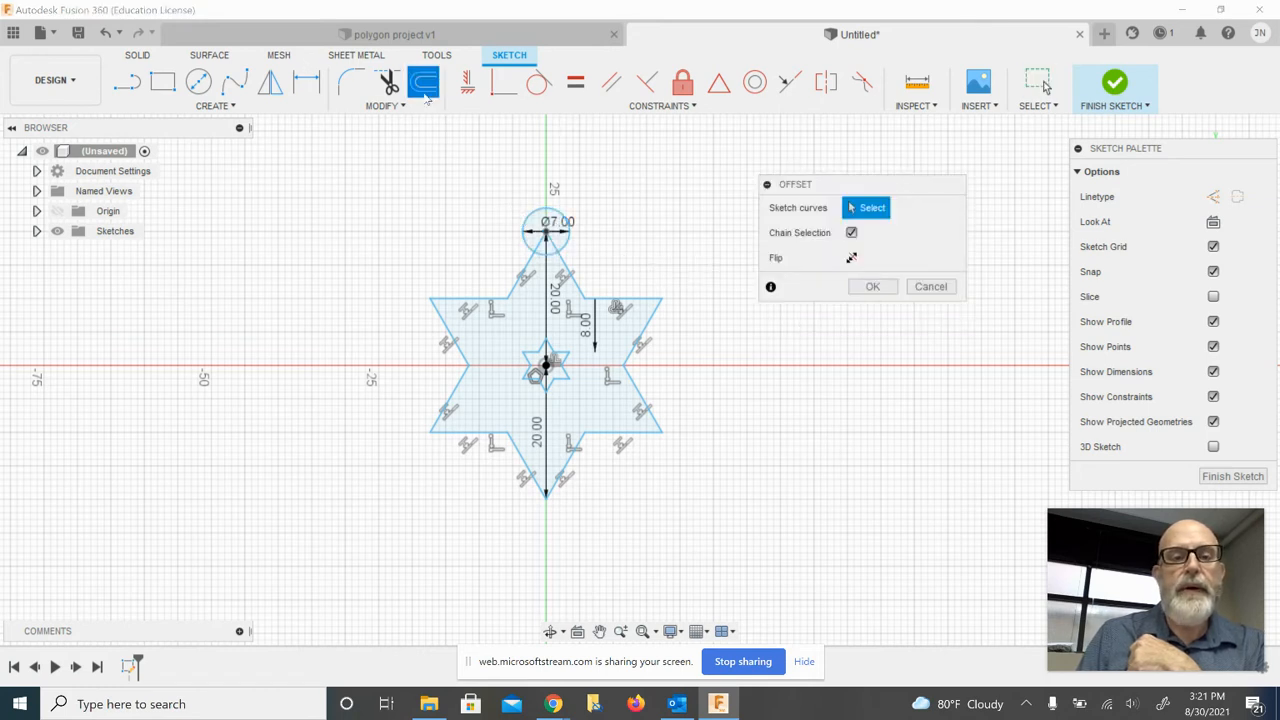
{"action": "left_click", "coordinate": [572, 236]}
{"action": "type", "text": "-3"}
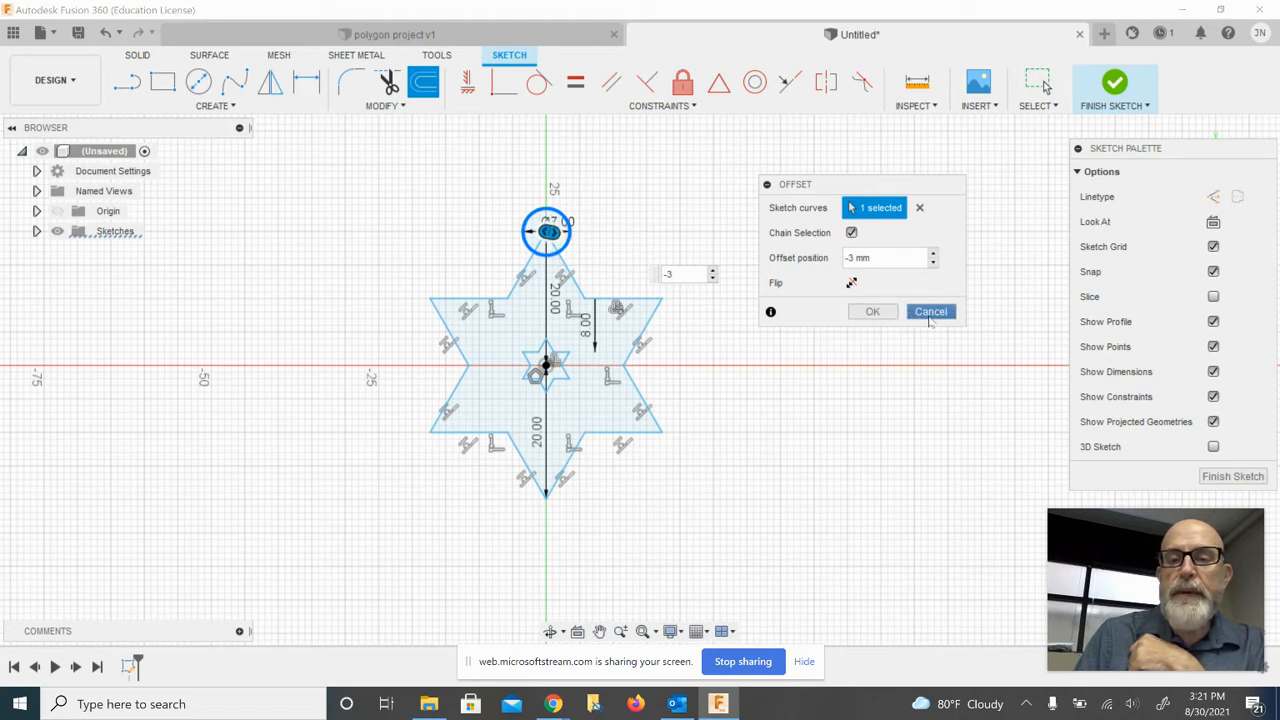
{"action": "left_click", "coordinate": [930, 311]}
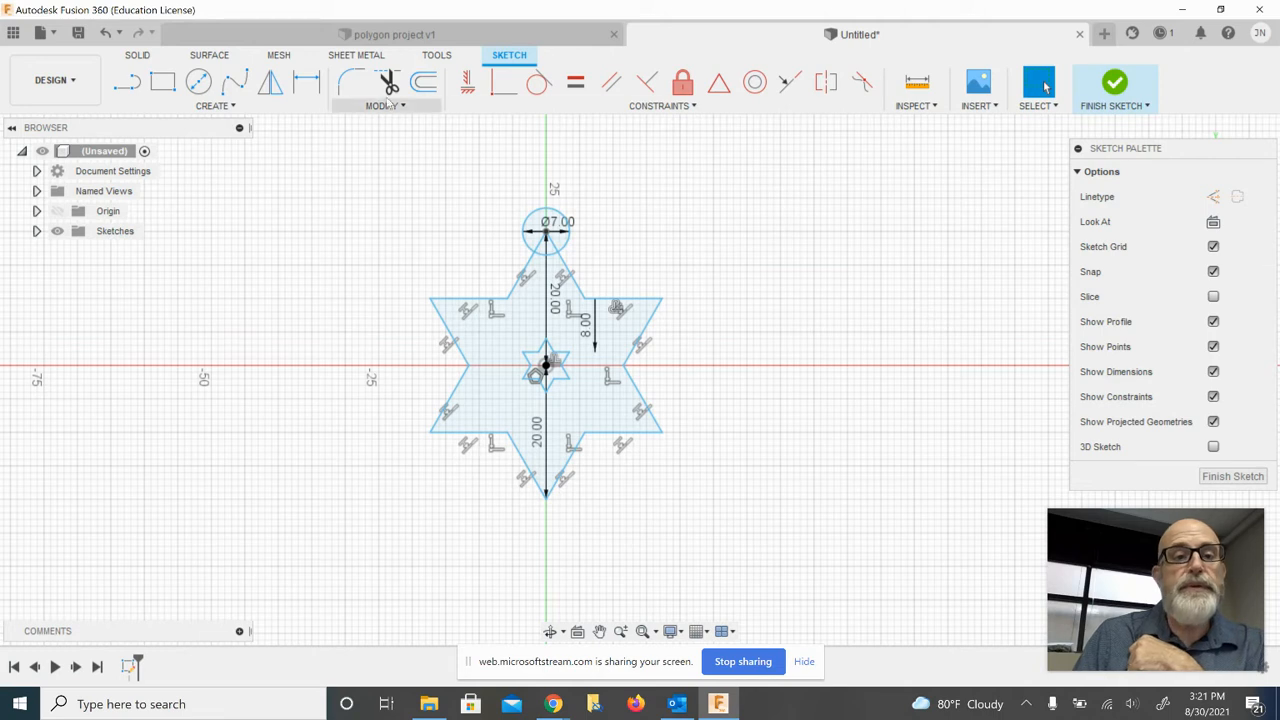
Sketch a 4 mm diameter circle concentric with the 7 mm ring circle at the star's upper vertex.
{"action": "left_click", "coordinate": [198, 81]}
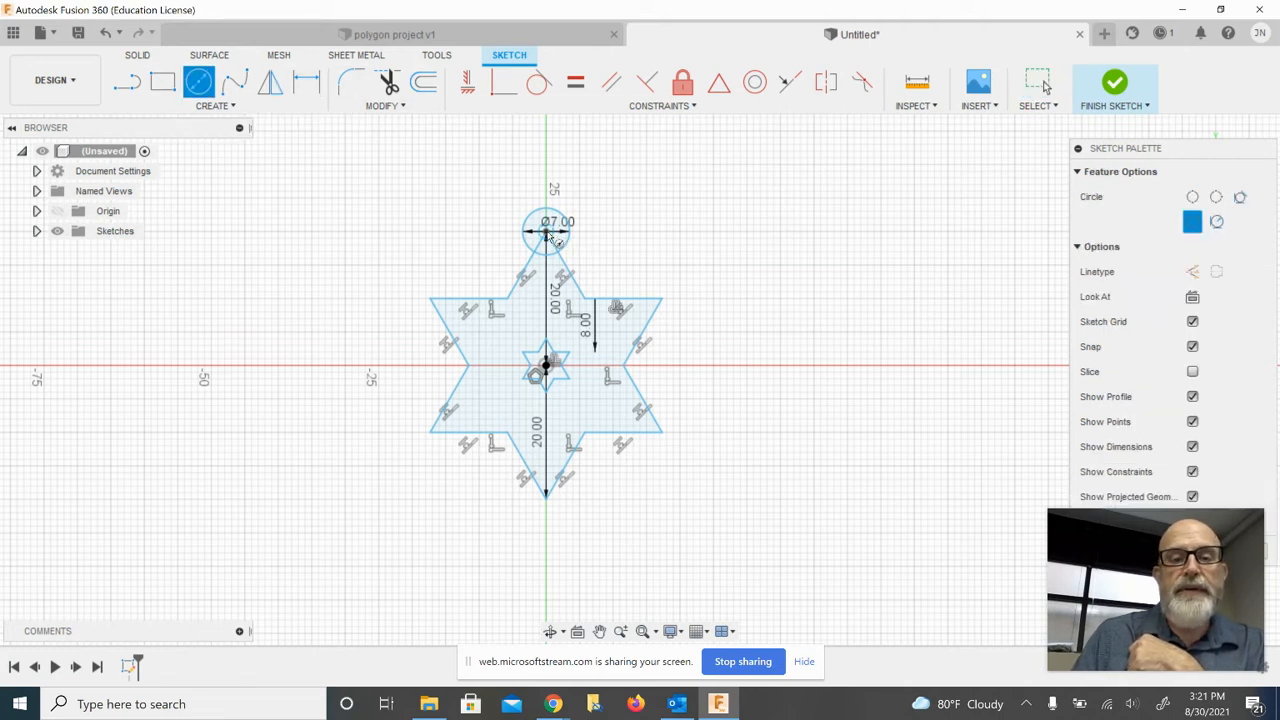
{"action": "left_click", "coordinate": [546, 232]}
{"action": "key", "text": "BackSpace"}
{"action": "type", "text": "4"}
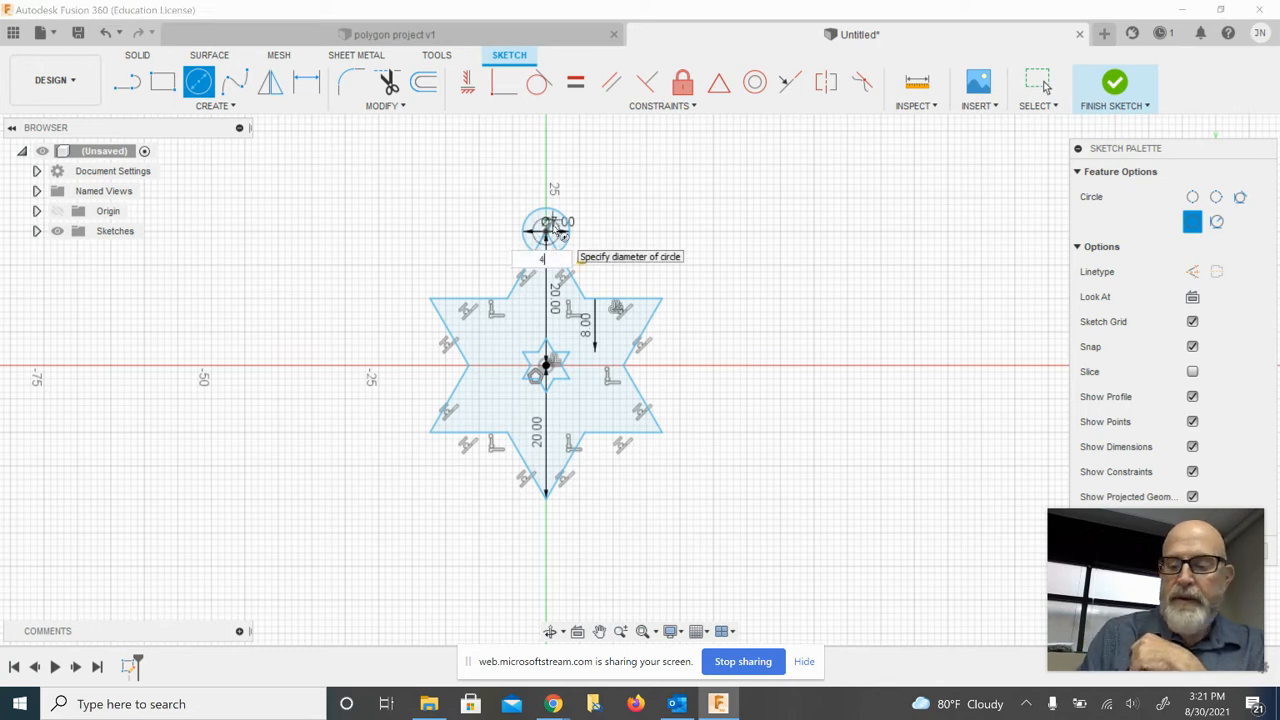
{"action": "key", "text": "Return"}
{"action": "key", "text": "Escape"}
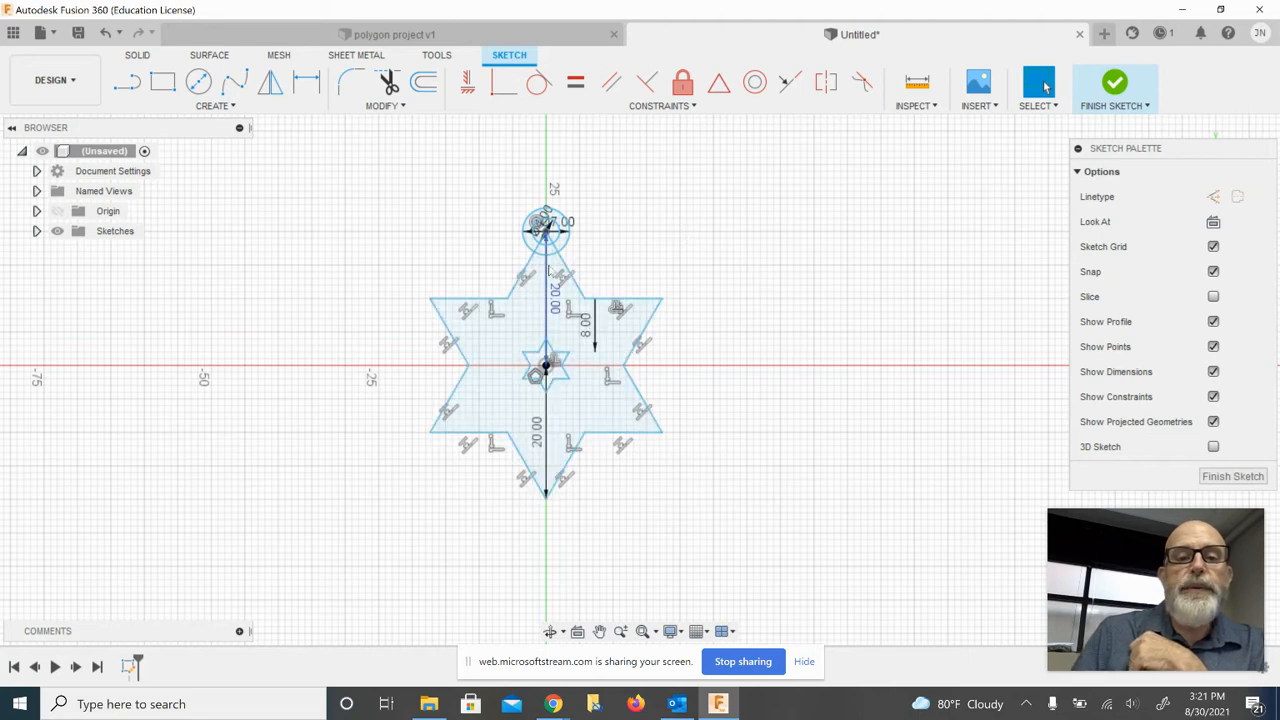
Trim the outer ring circle's arc inside the star point and the star's tip lines inside the ring, leaving an open join.
{"action": "scroll", "coordinate": [548, 270], "scroll_direction": "down", "scroll_amount": 1}
{"action": "scroll", "coordinate": [550, 272], "scroll_direction": "up", "scroll_amount": 3}
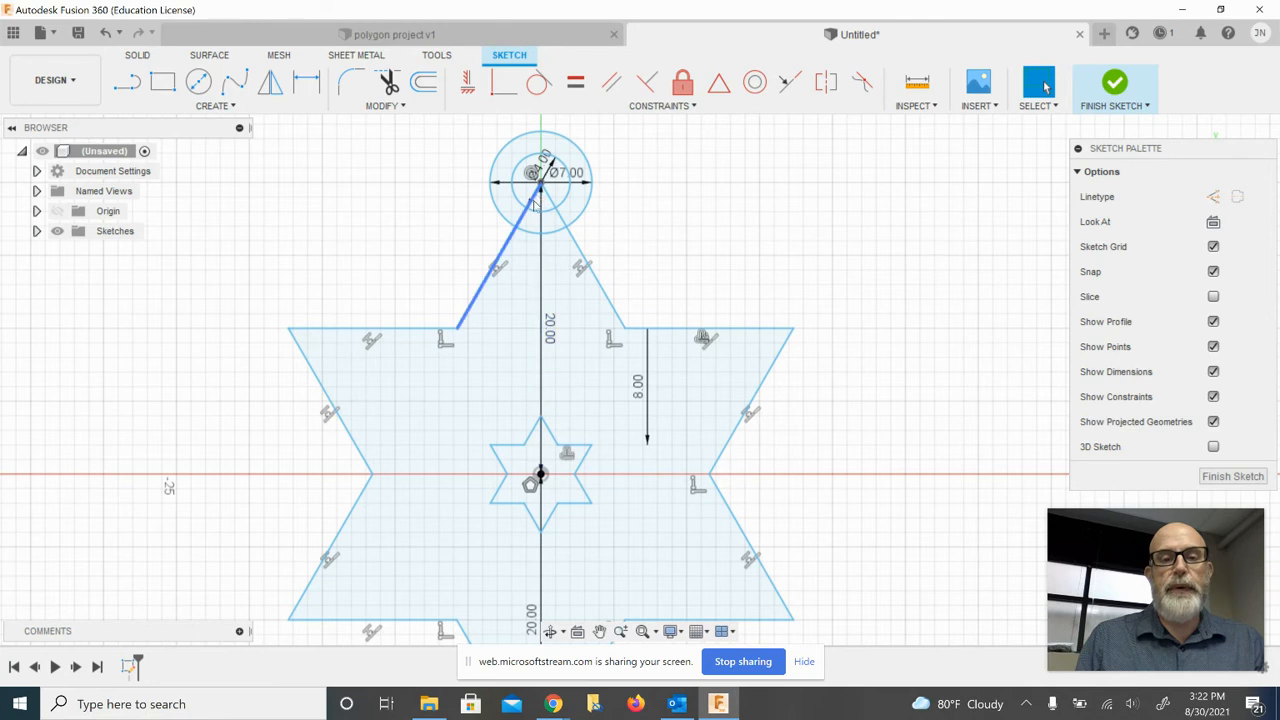
{"action": "left_click", "coordinate": [522, 228]}
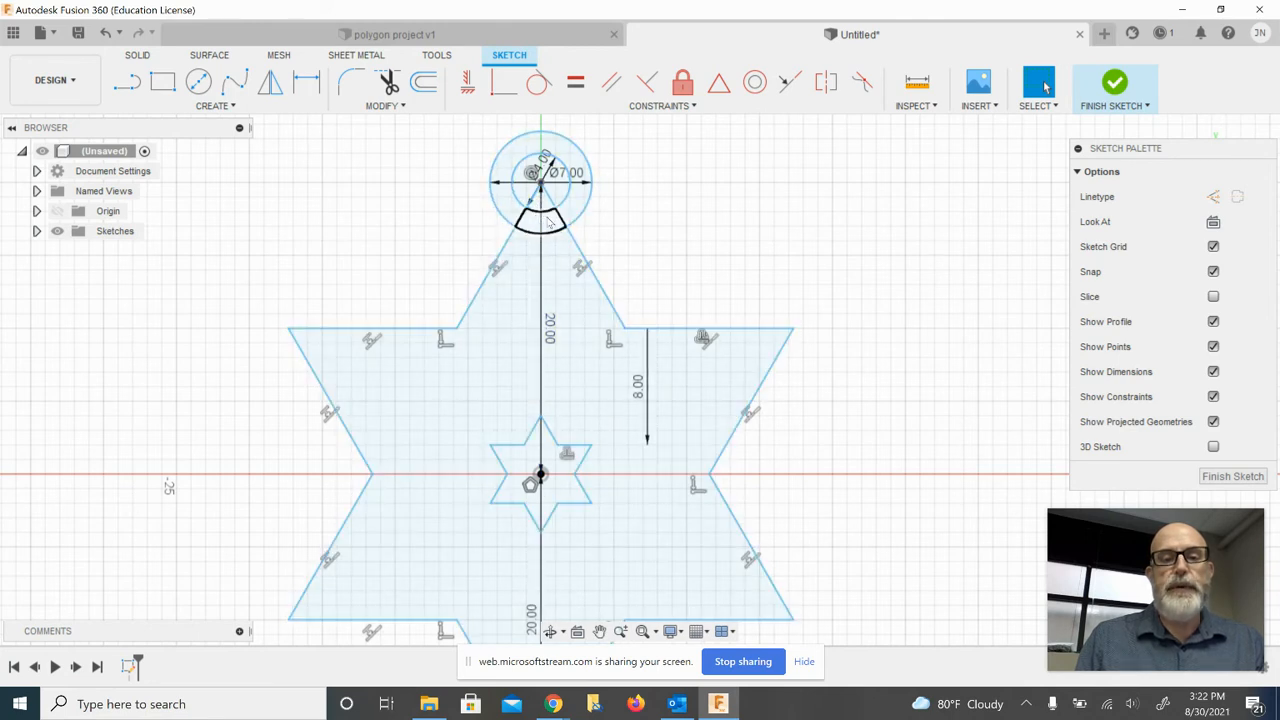
{"action": "left_click", "coordinate": [383, 105]}
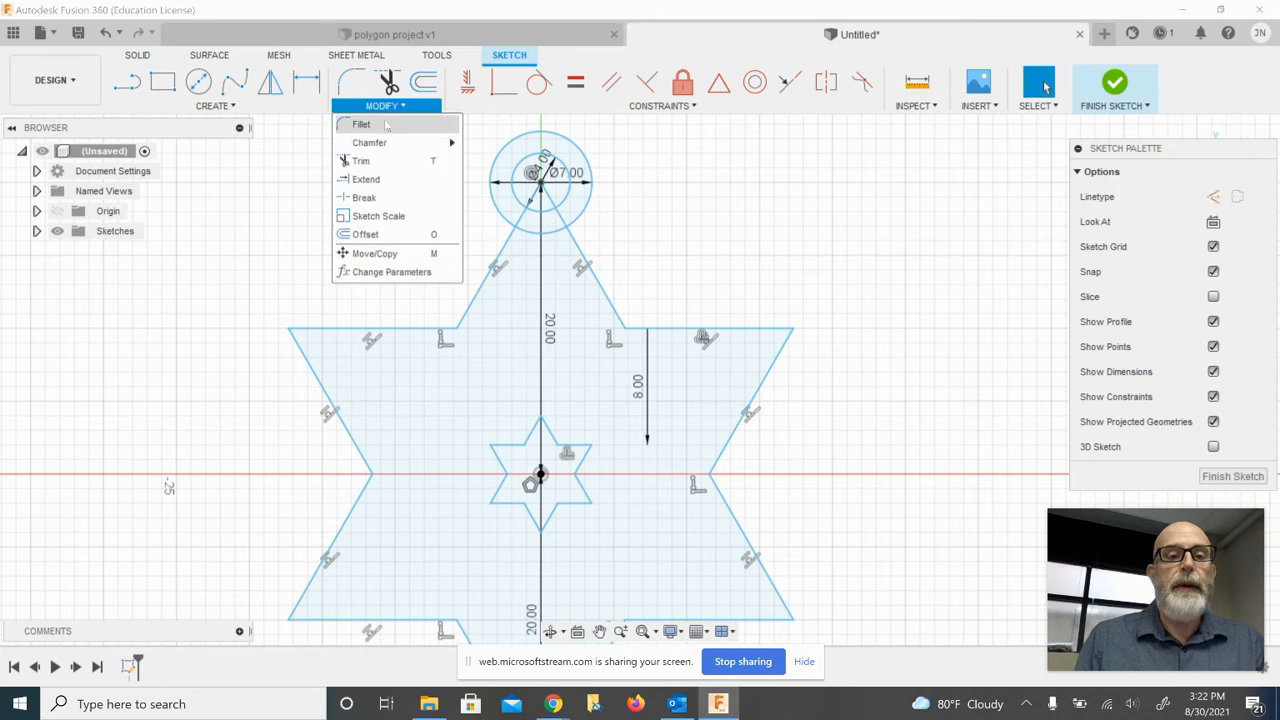
{"action": "left_click", "coordinate": [360, 161]}
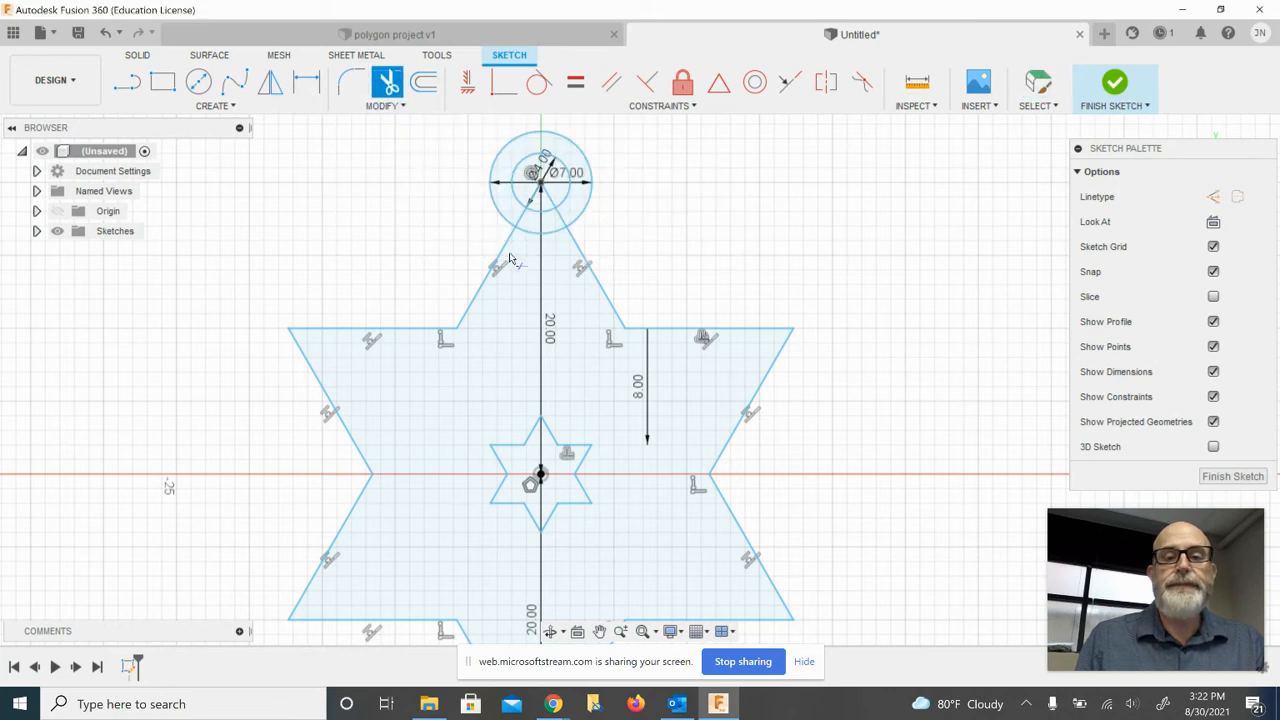
{"action": "left_click", "coordinate": [558, 241]}
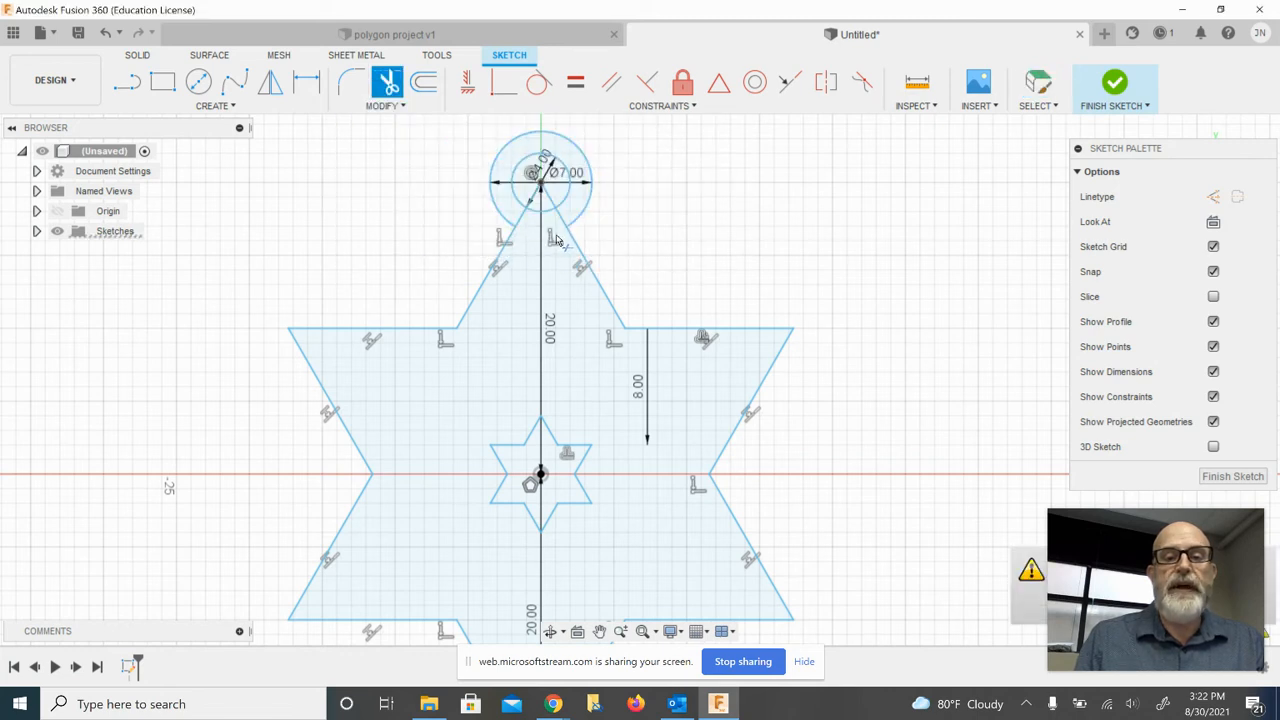
{"action": "left_click", "coordinate": [567, 227]}
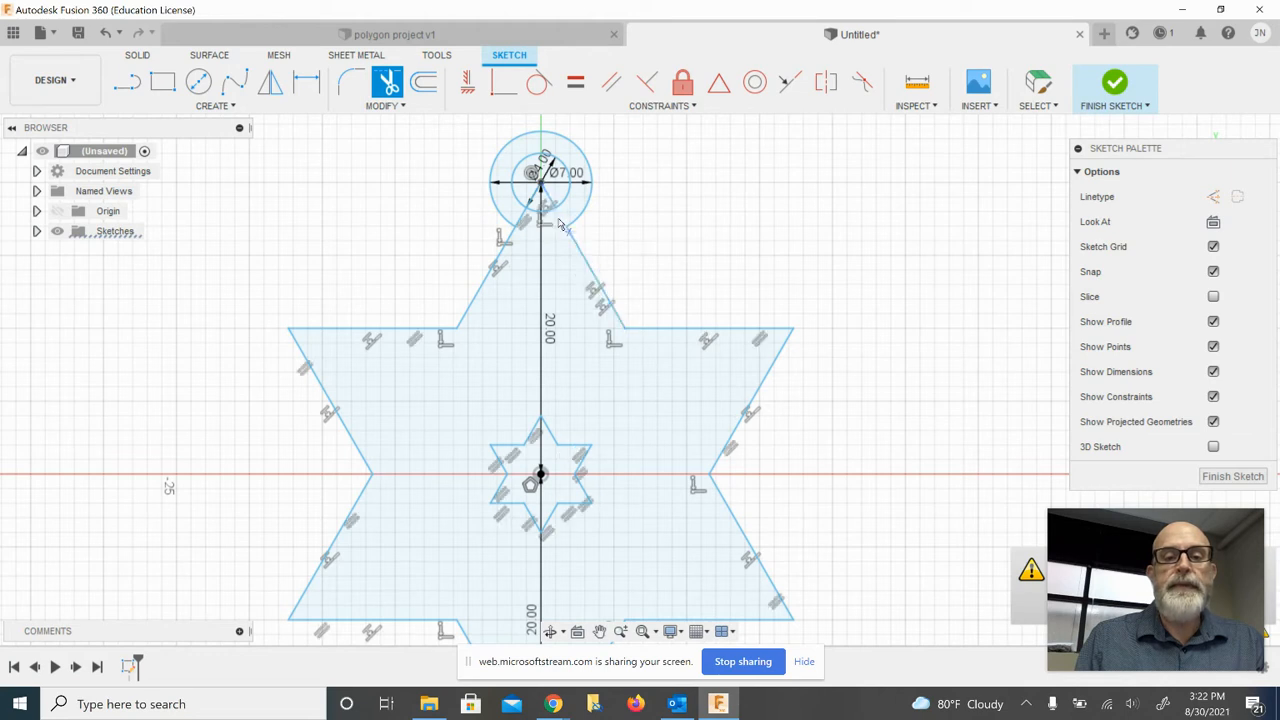
{"action": "left_click", "coordinate": [521, 216]}
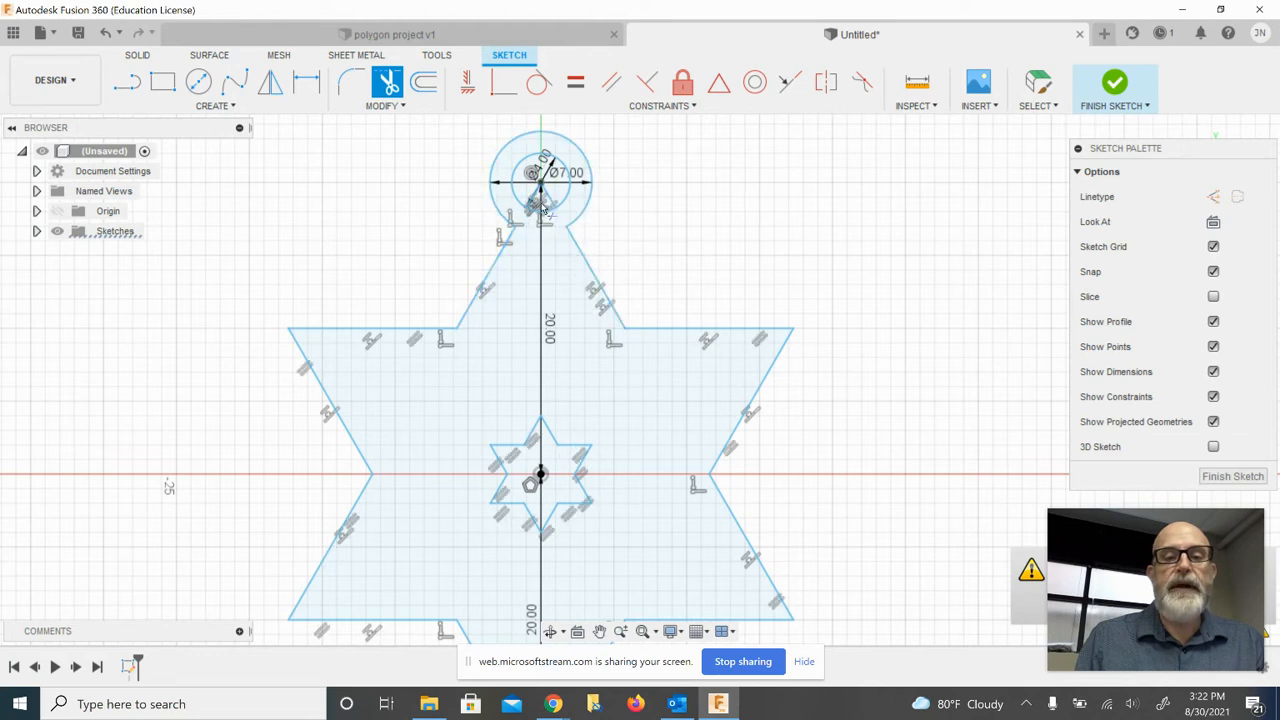
{"action": "left_click", "coordinate": [547, 204]}
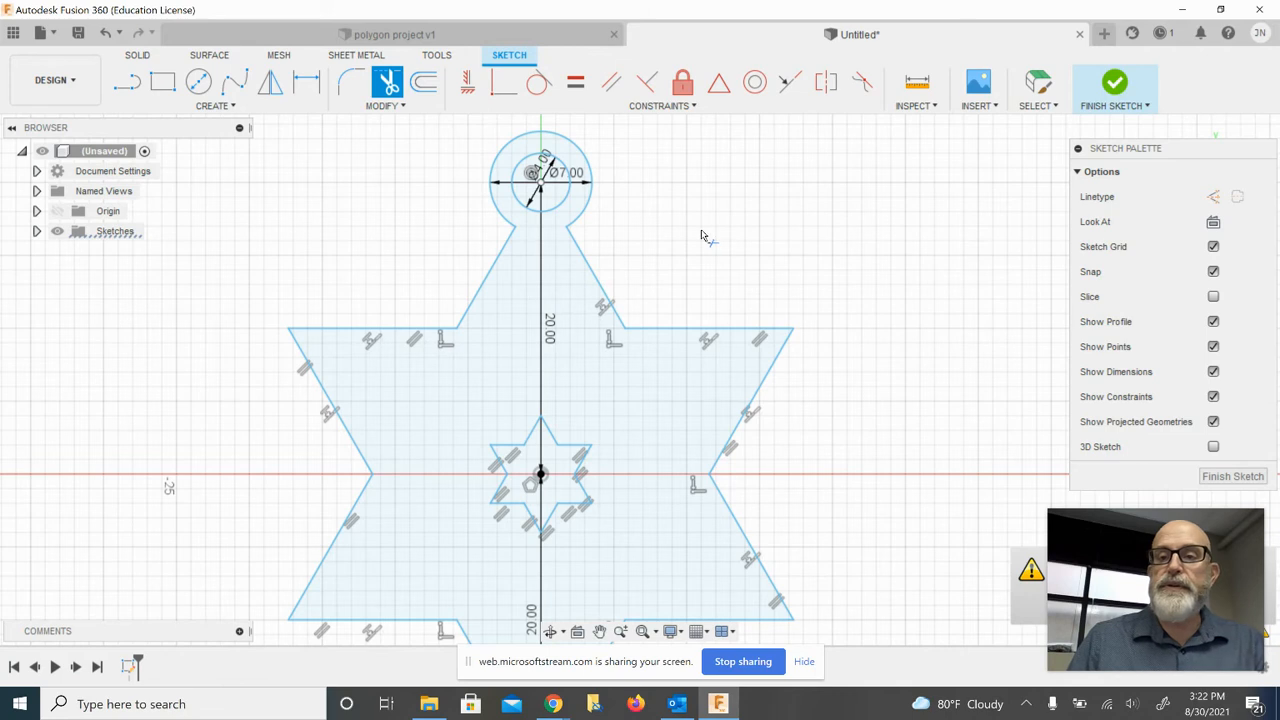
Finish the sketch and extrude the star-and-ring profile 4 mm as a new body, leaving the centre star and ring hole open.
{"action": "left_click", "coordinate": [1115, 88]}
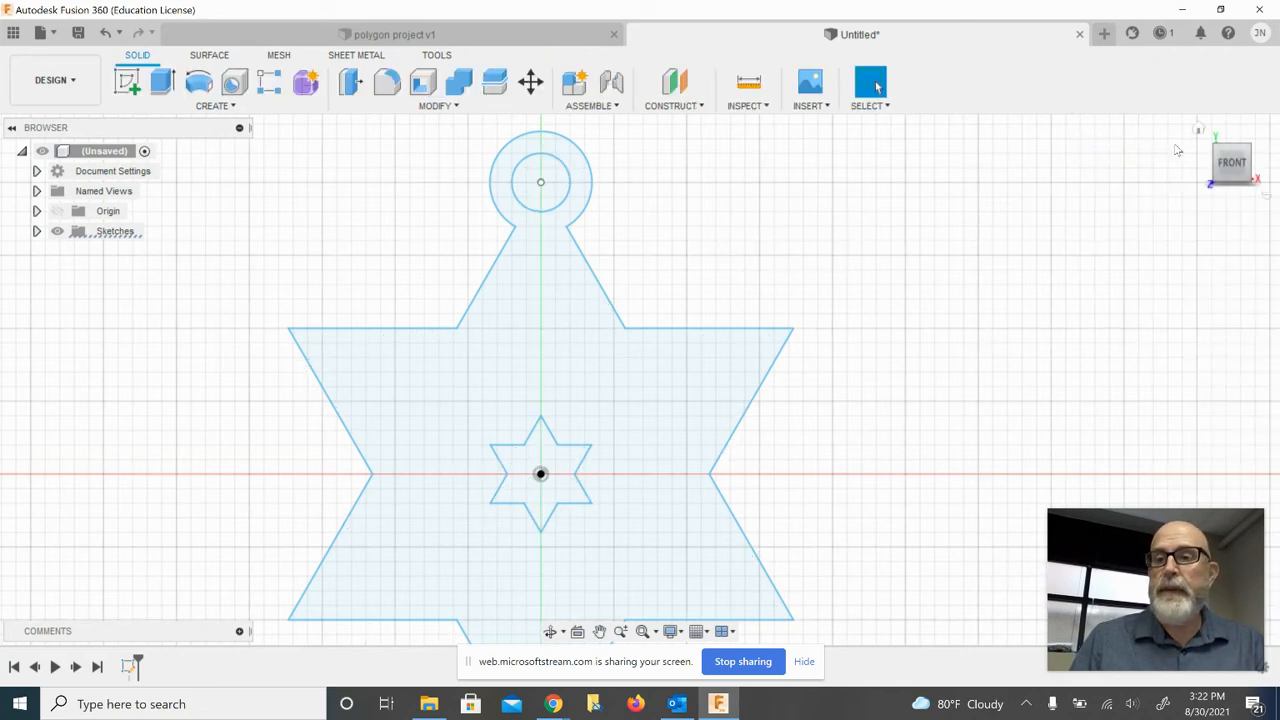
{"action": "left_click", "coordinate": [1197, 128]}
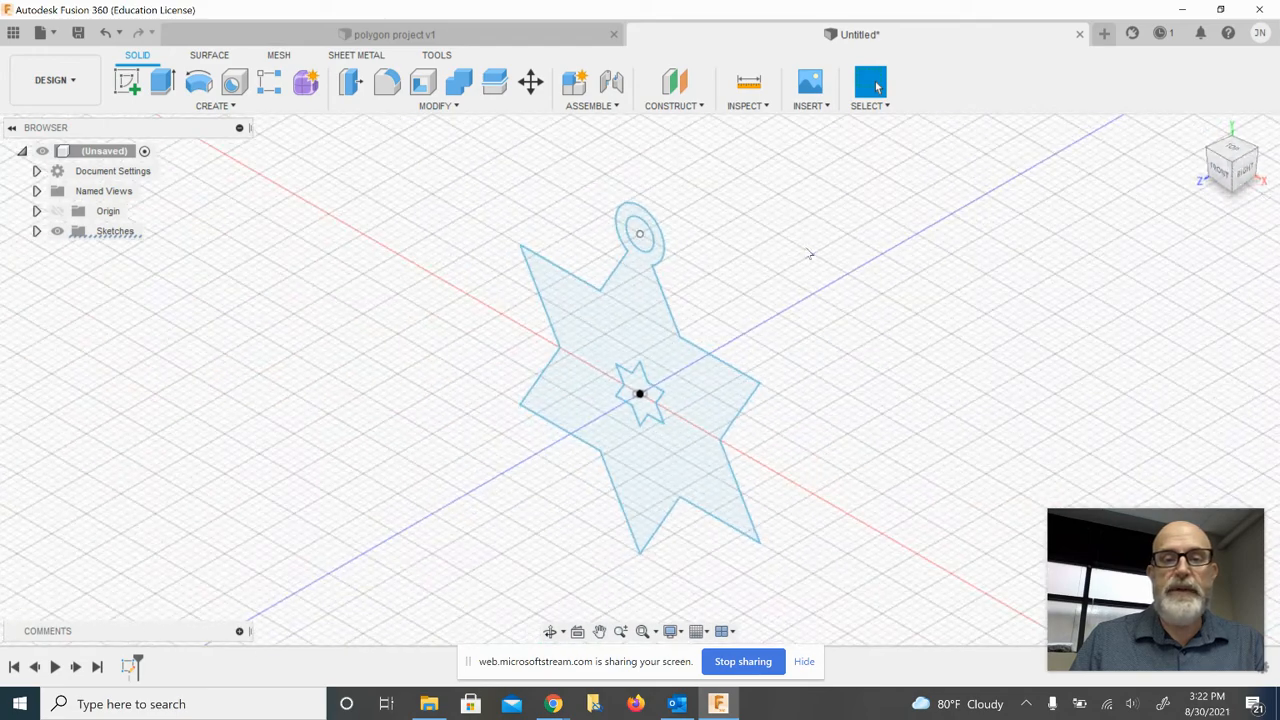
{"action": "left_click", "coordinate": [690, 387]}
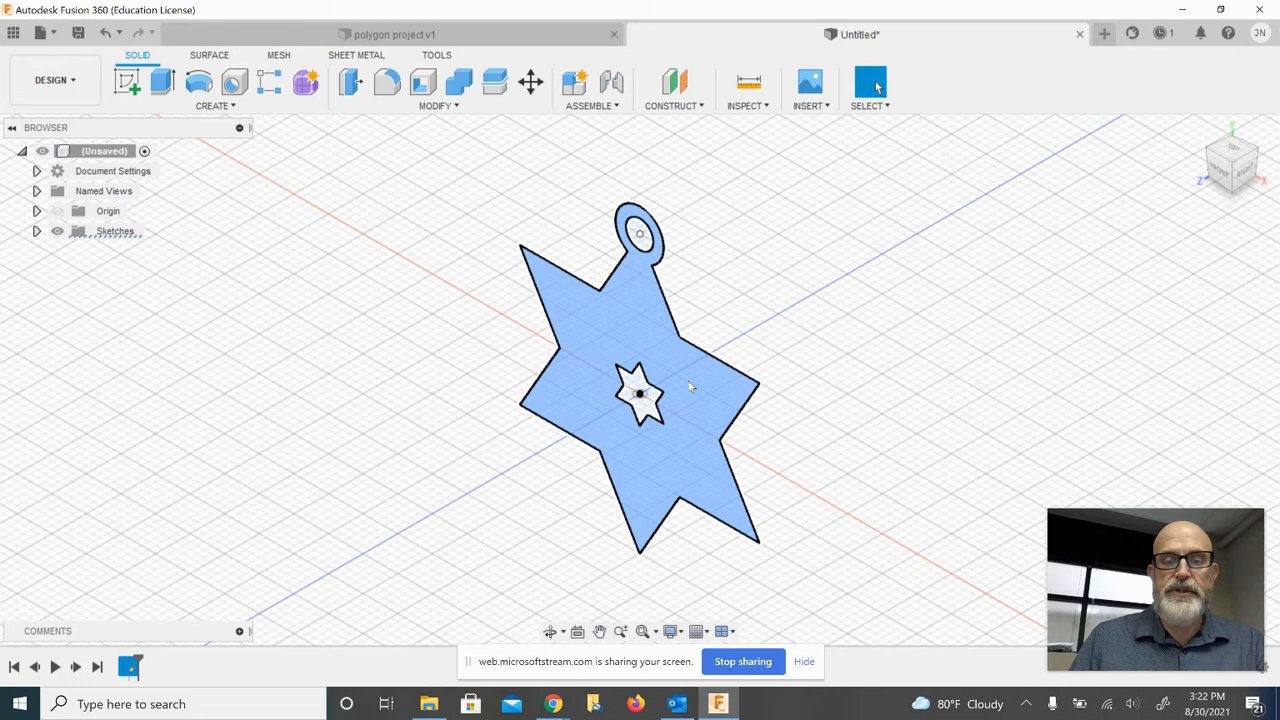
{"action": "left_click", "coordinate": [852, 216]}
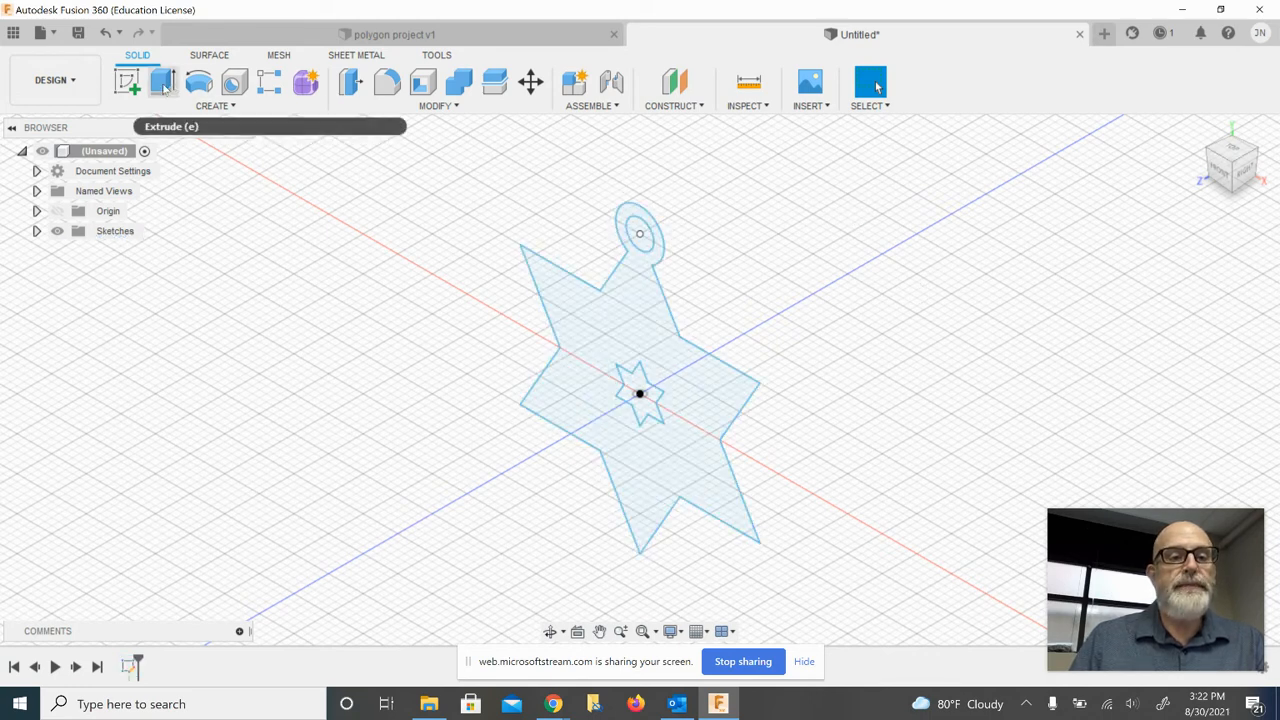
{"action": "left_click", "coordinate": [165, 88]}
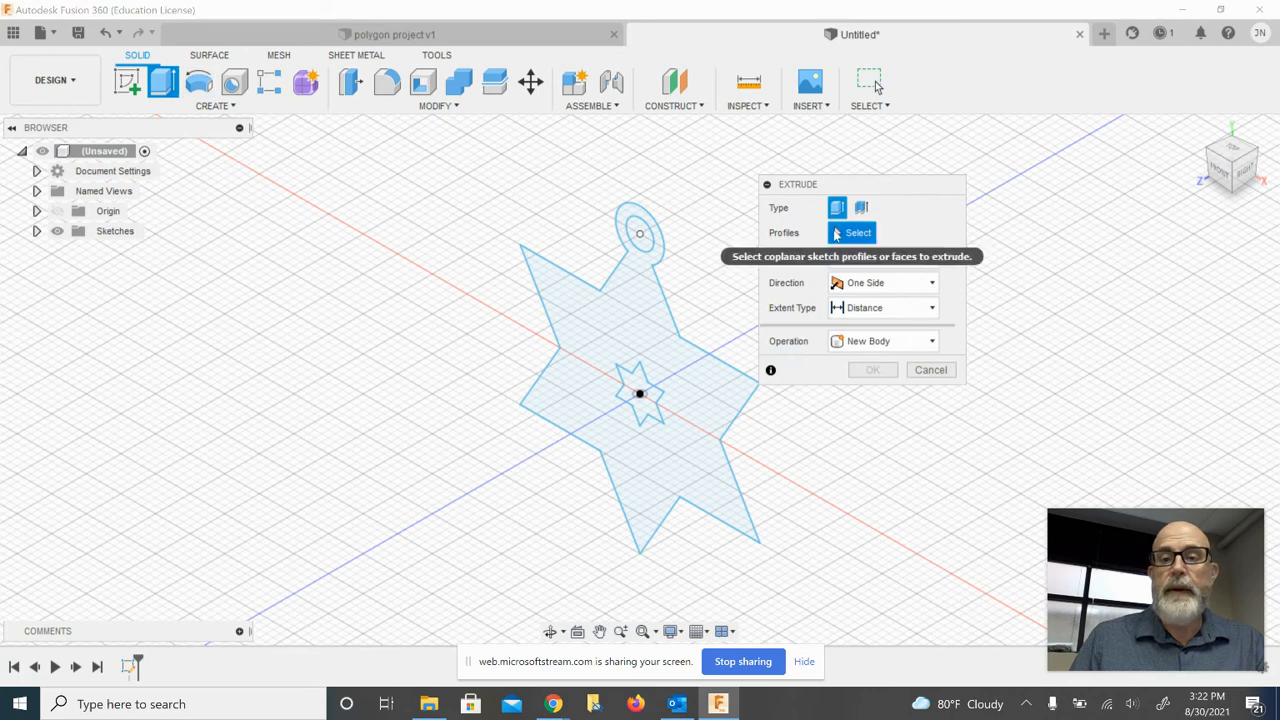
{"action": "left_click", "coordinate": [643, 330]}
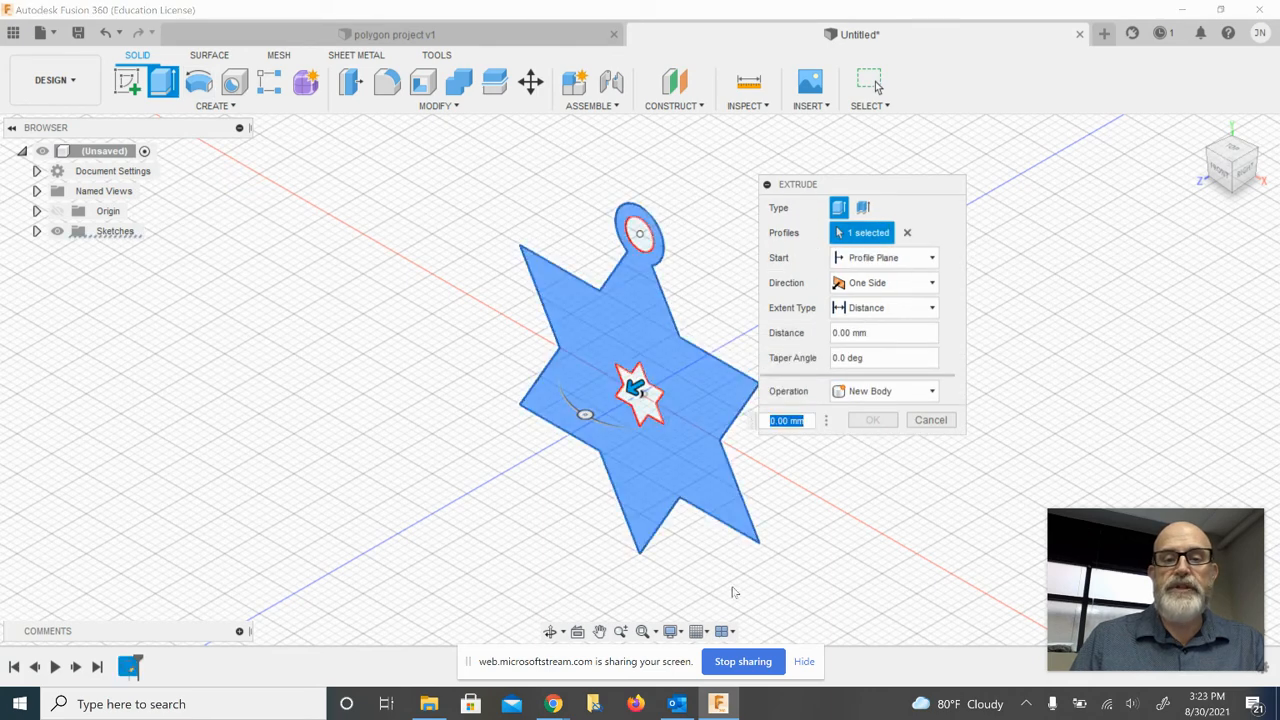
{"action": "type", "text": "4"}
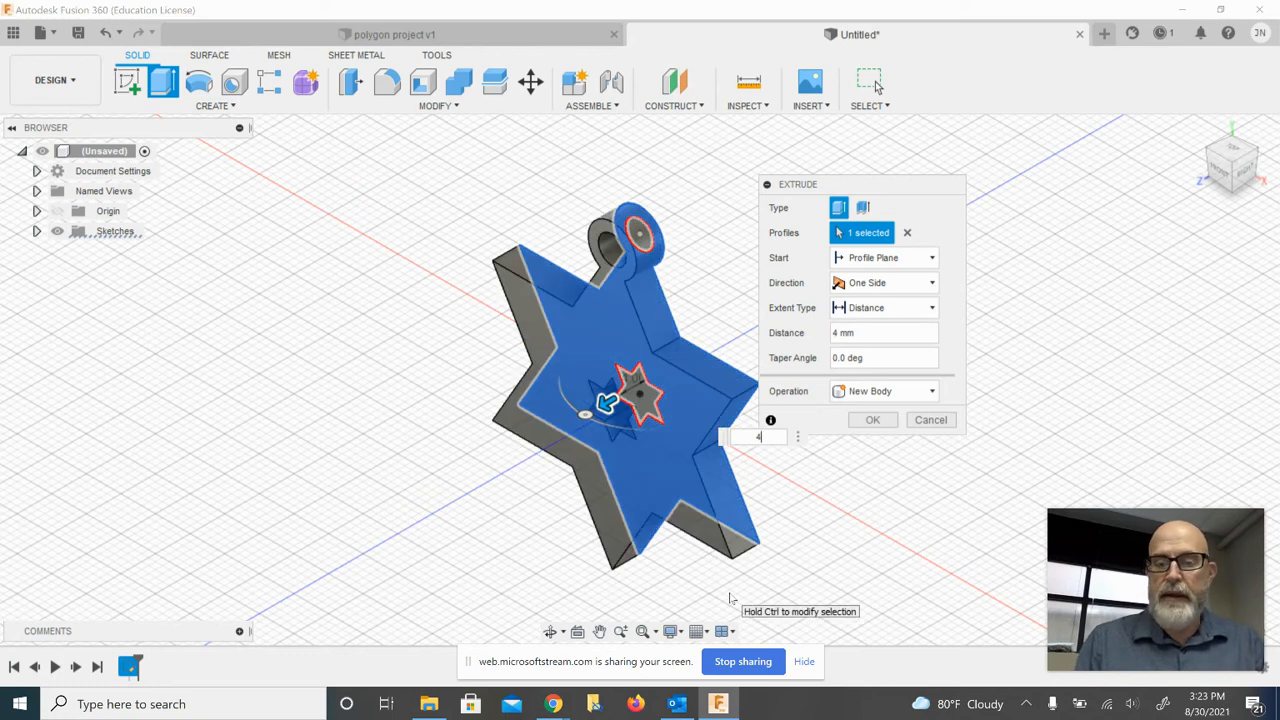
{"action": "left_click", "coordinate": [874, 420]}
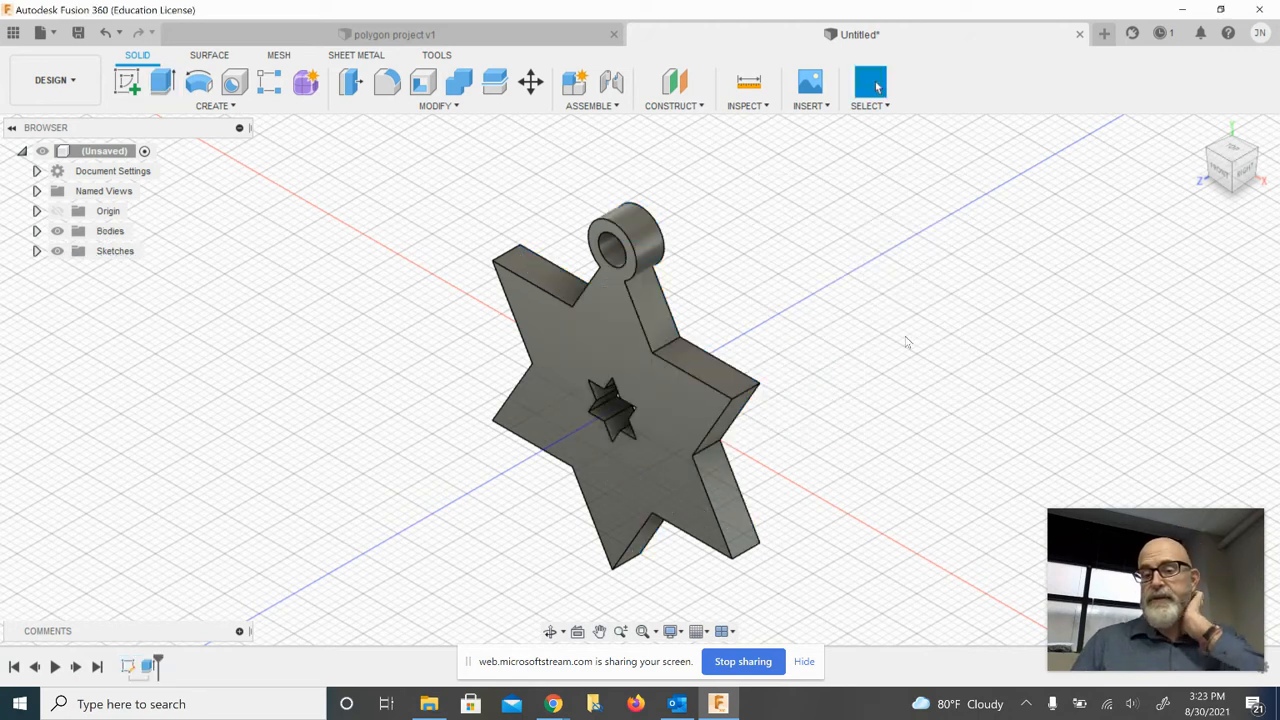
Start a sketch on the pendant's front face and draw a 16 mm diameter circle centred on the origin.
{"action": "mouse_move", "coordinate": [1234, 178]}
{"action": "left_mouse_down"}
{"action": "mouse_move", "coordinate": [1252, 158]}
{"action": "mouse_move", "coordinate": [1208, 164]}
{"action": "mouse_move", "coordinate": [1253, 160]}
{"action": "left_mouse_up"}
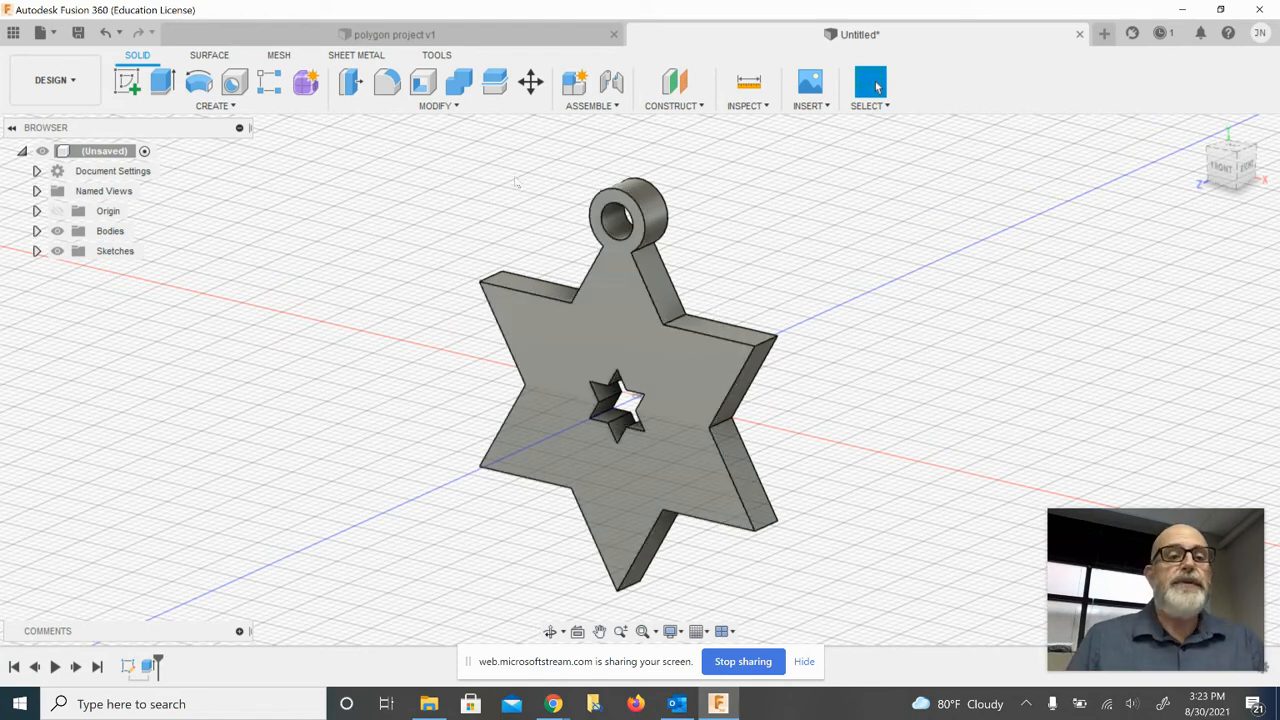
{"action": "left_click", "coordinate": [127, 82]}
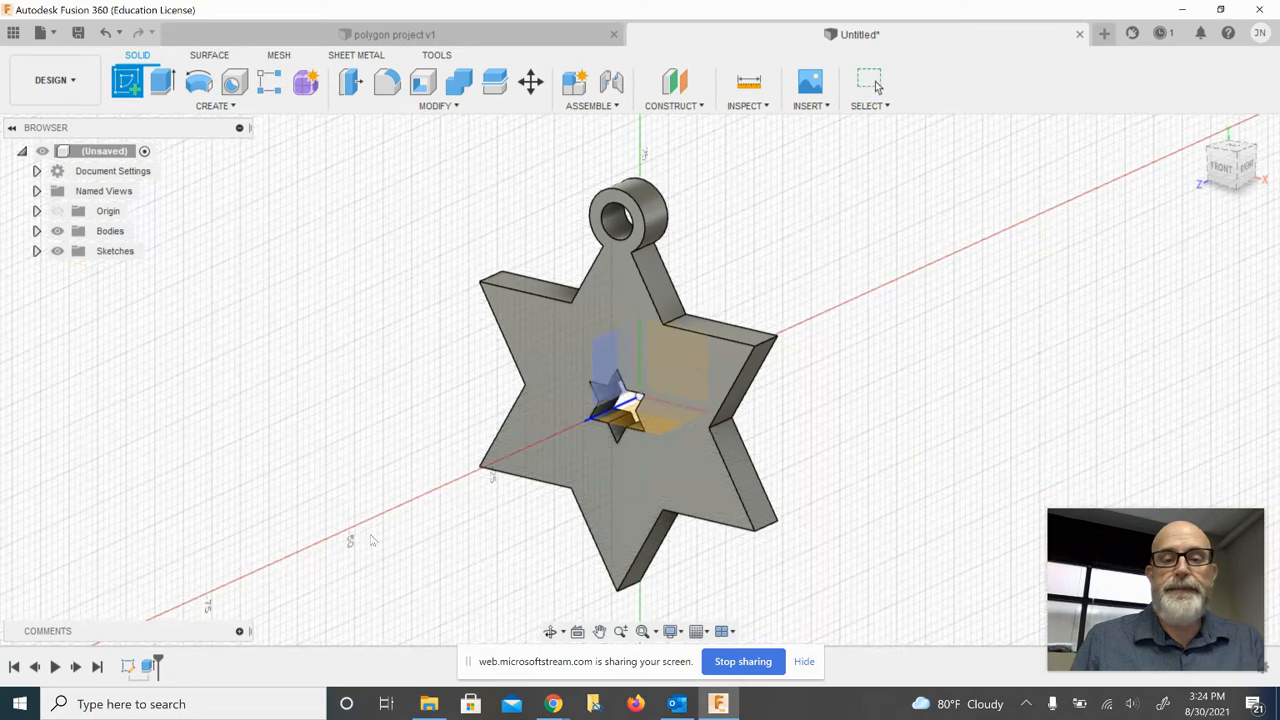
{"action": "left_click", "coordinate": [553, 445]}
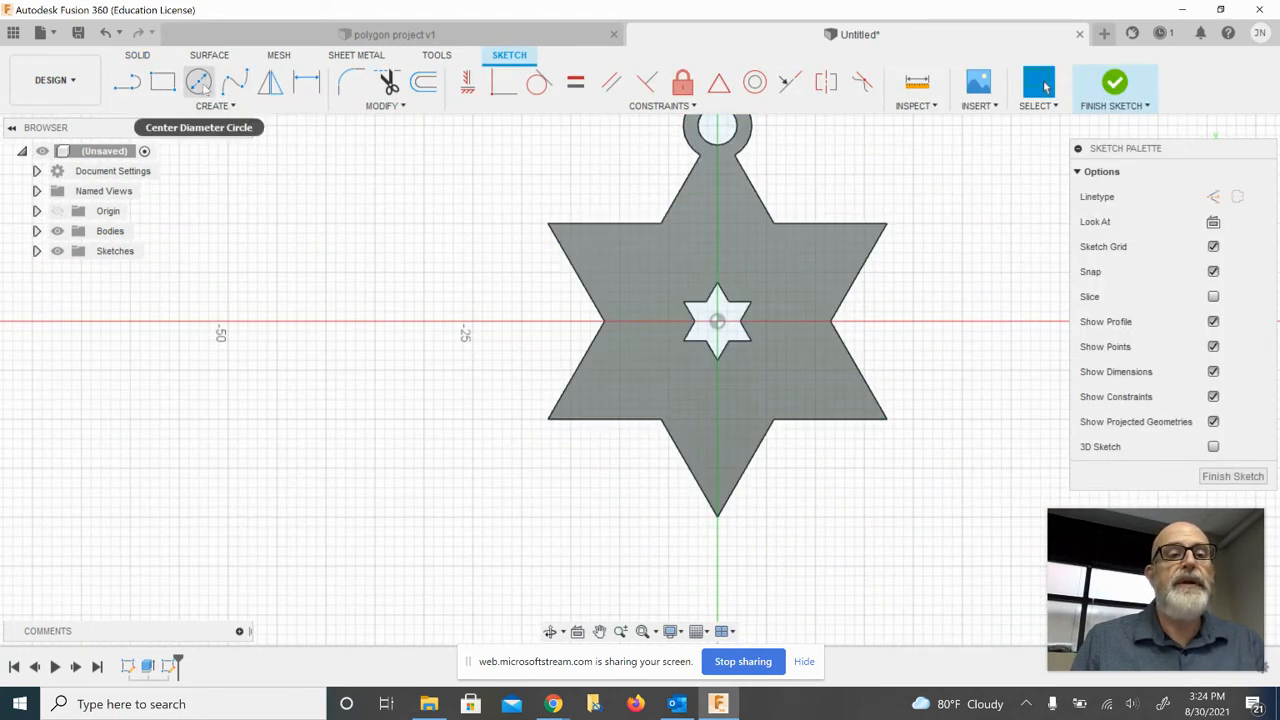
{"action": "left_click", "coordinate": [201, 84]}
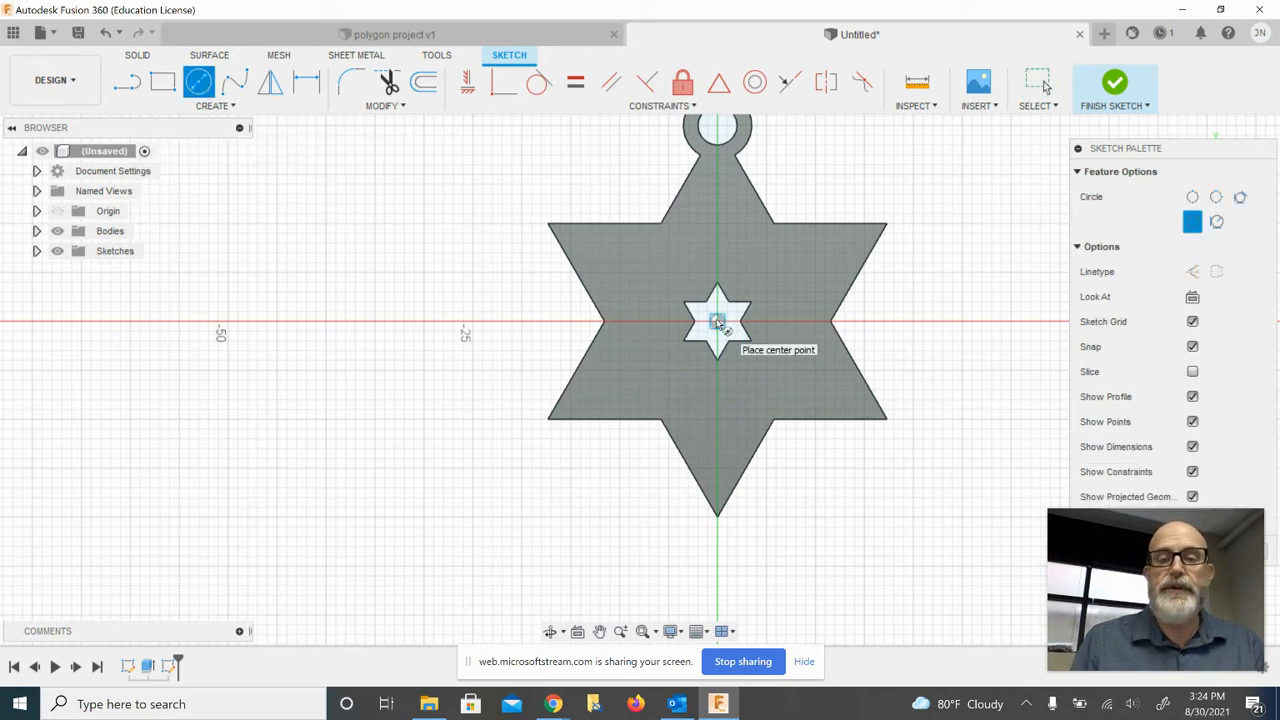
{"action": "left_click", "coordinate": [717, 321]}
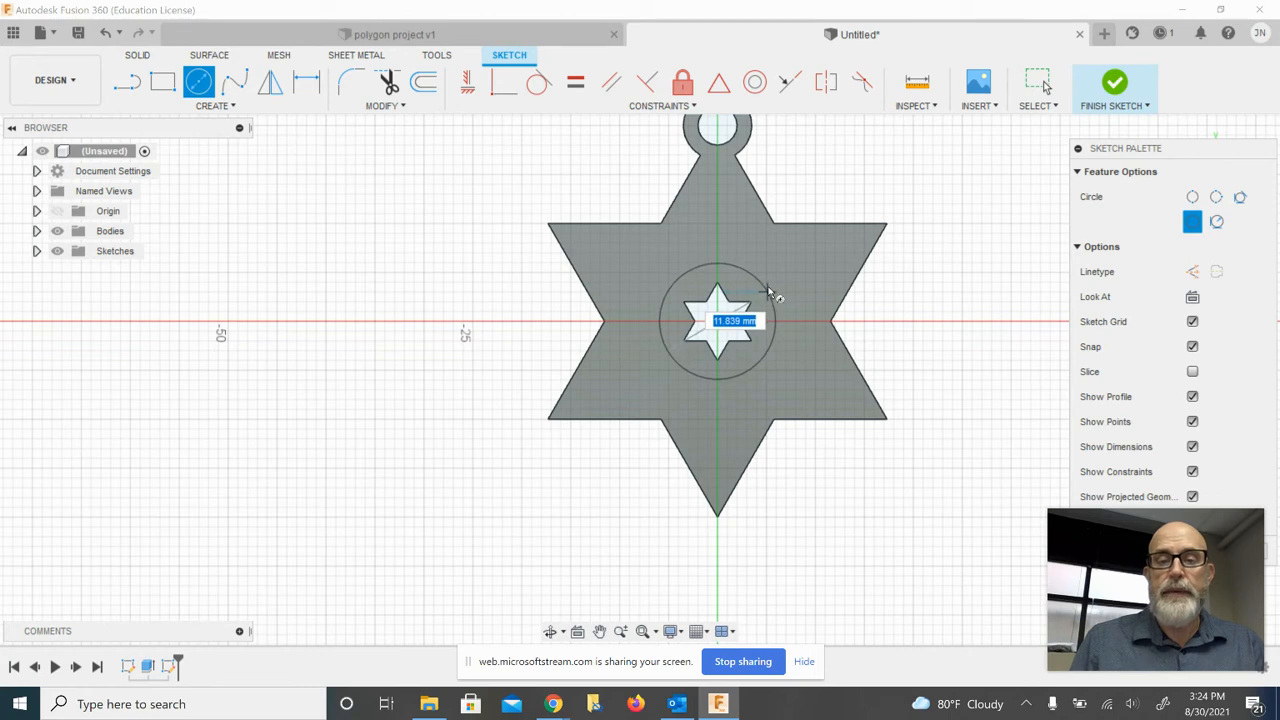
{"action": "type", "text": "16"}
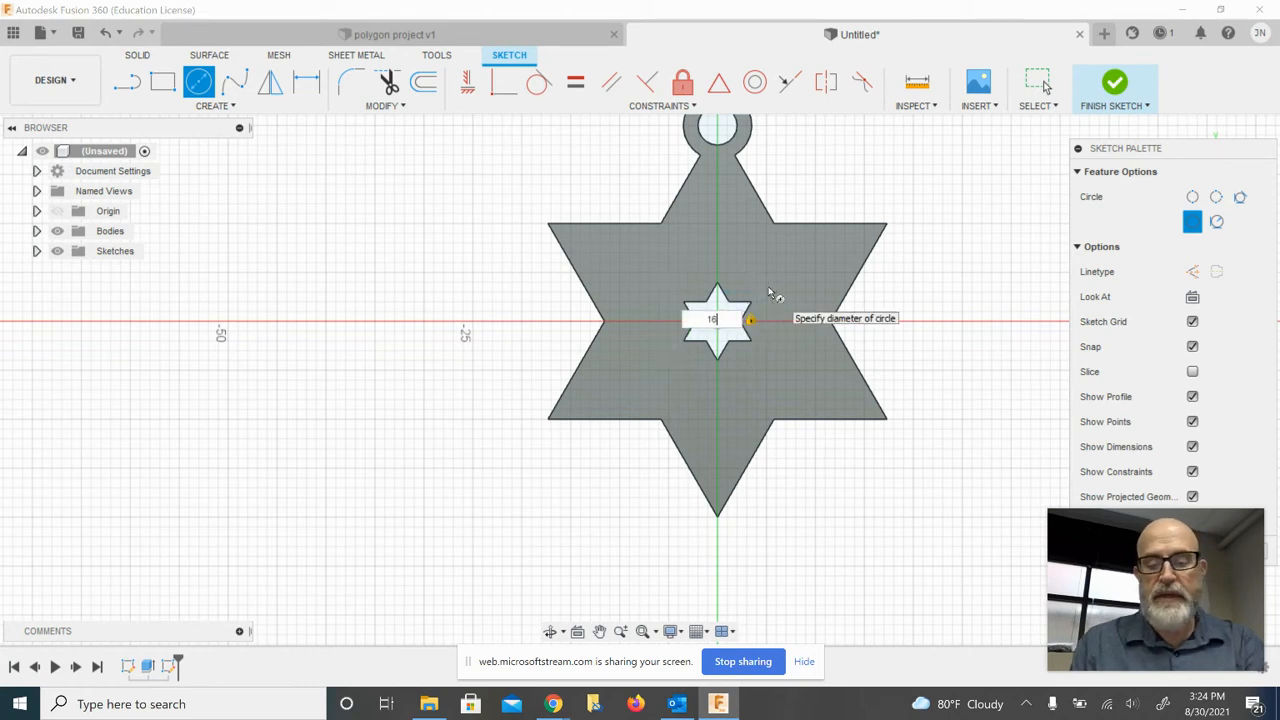
{"action": "key", "text": "Return"}
{"action": "key", "text": "Escape"}
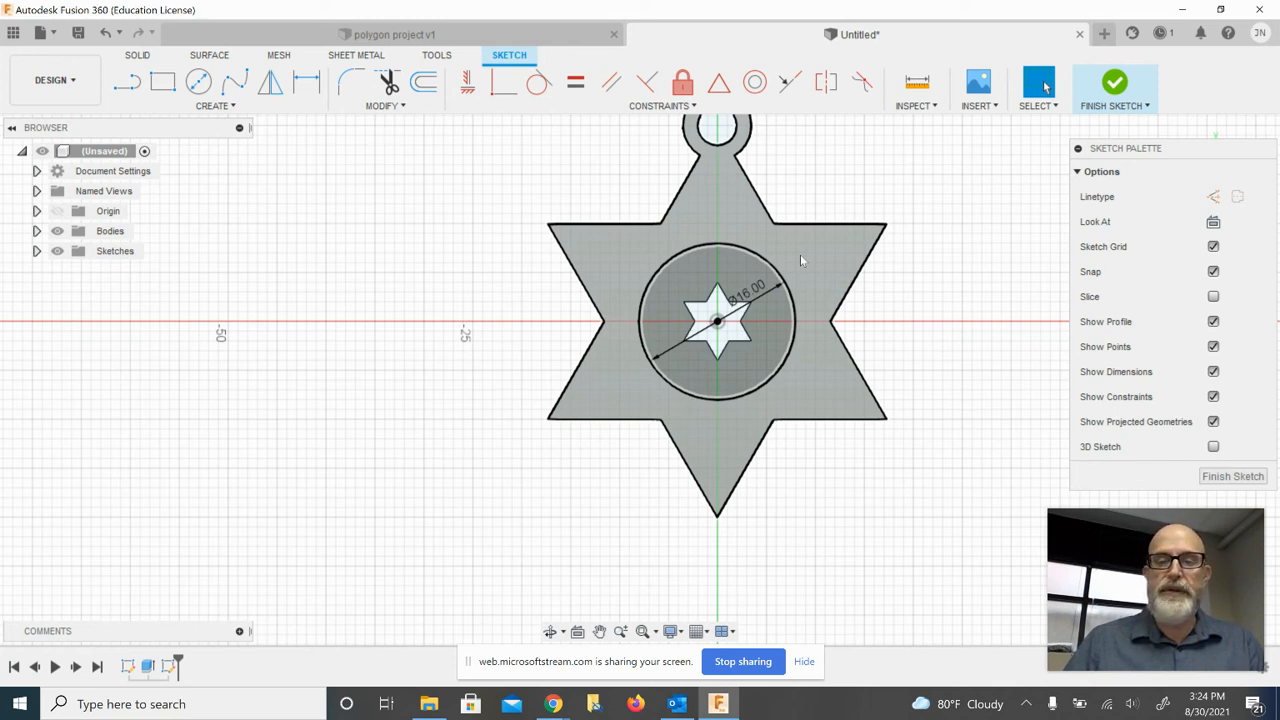
Draw a construction line from the centre star hole's upper-left inner corner to the matching inner corner of the outer star.
{"action": "scroll", "coordinate": [728, 298], "scroll_direction": "down", "scroll_amount": 1}
{"action": "scroll", "coordinate": [728, 299], "scroll_direction": "up", "scroll_amount": 2}
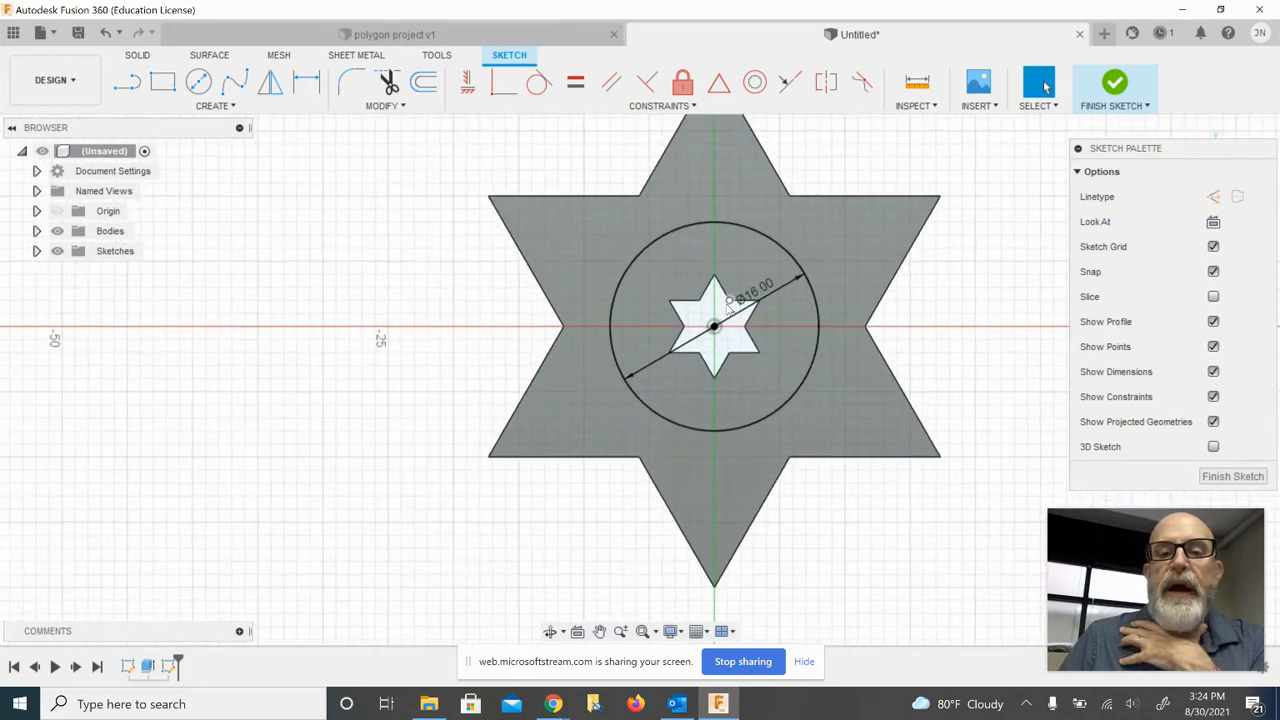
{"action": "scroll", "coordinate": [729, 299], "scroll_direction": "up", "scroll_amount": 1}
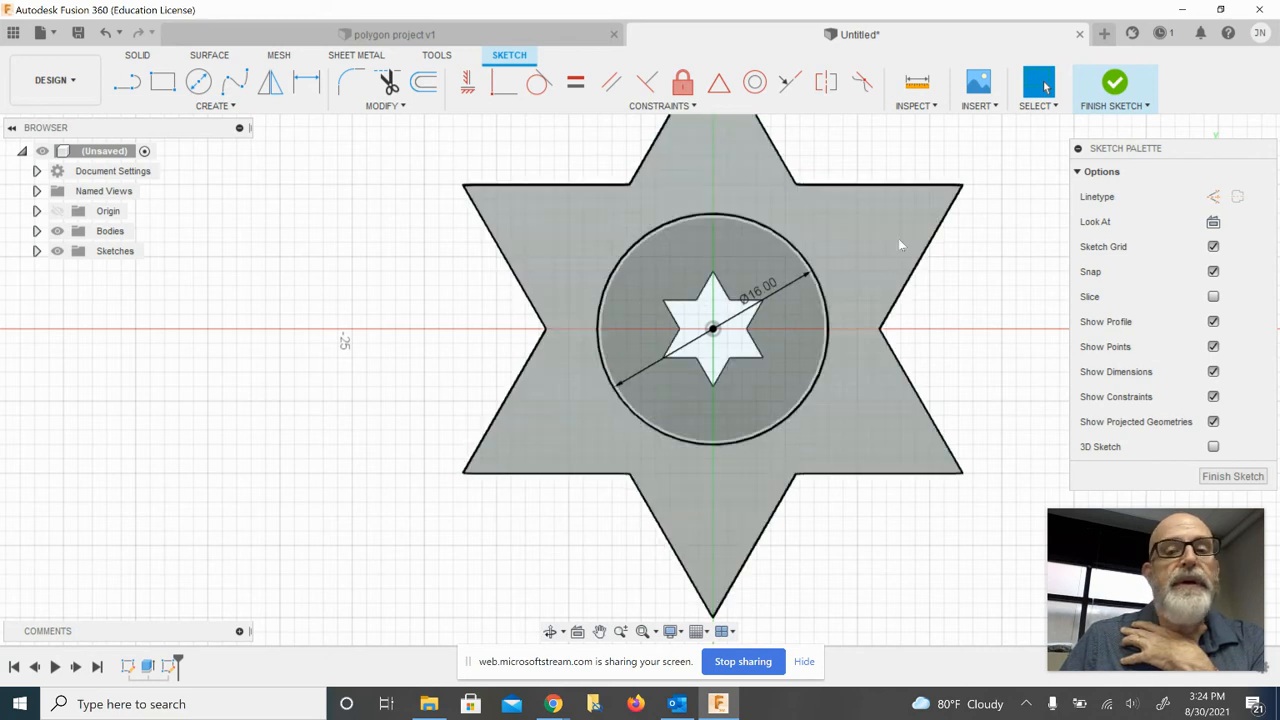
{"action": "left_click", "coordinate": [1212, 197]}
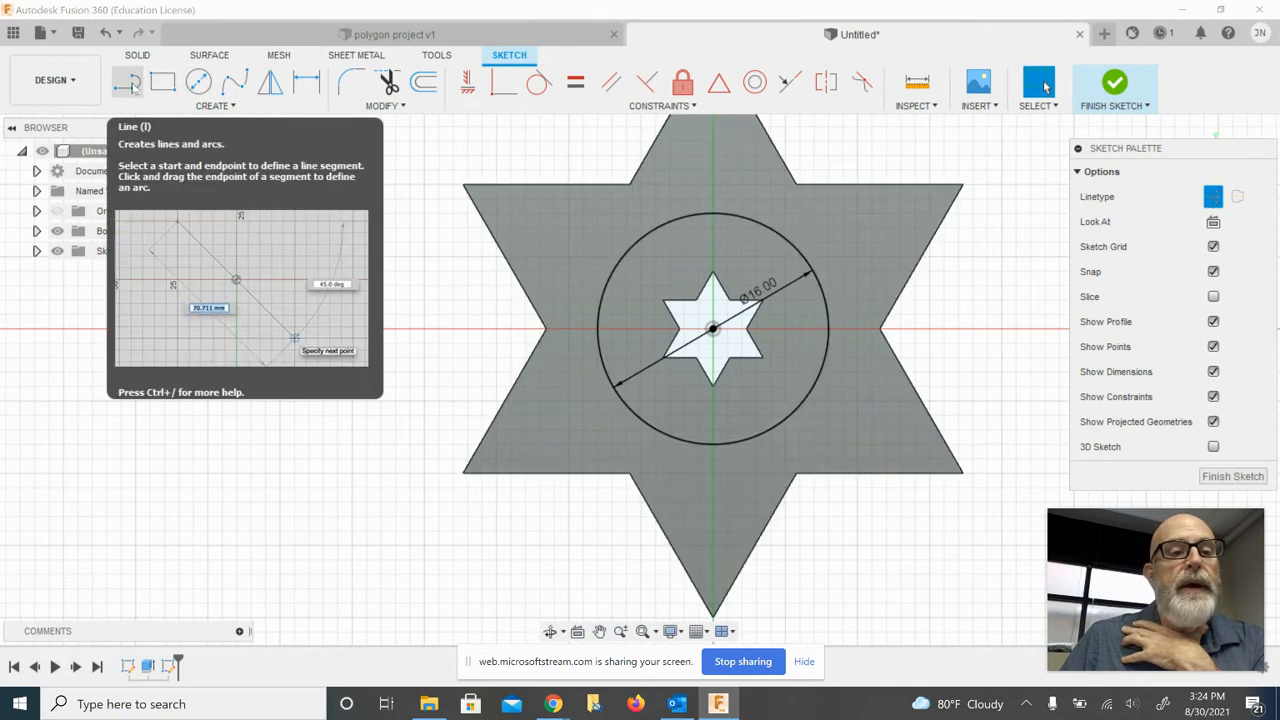
{"action": "left_click", "coordinate": [130, 86]}
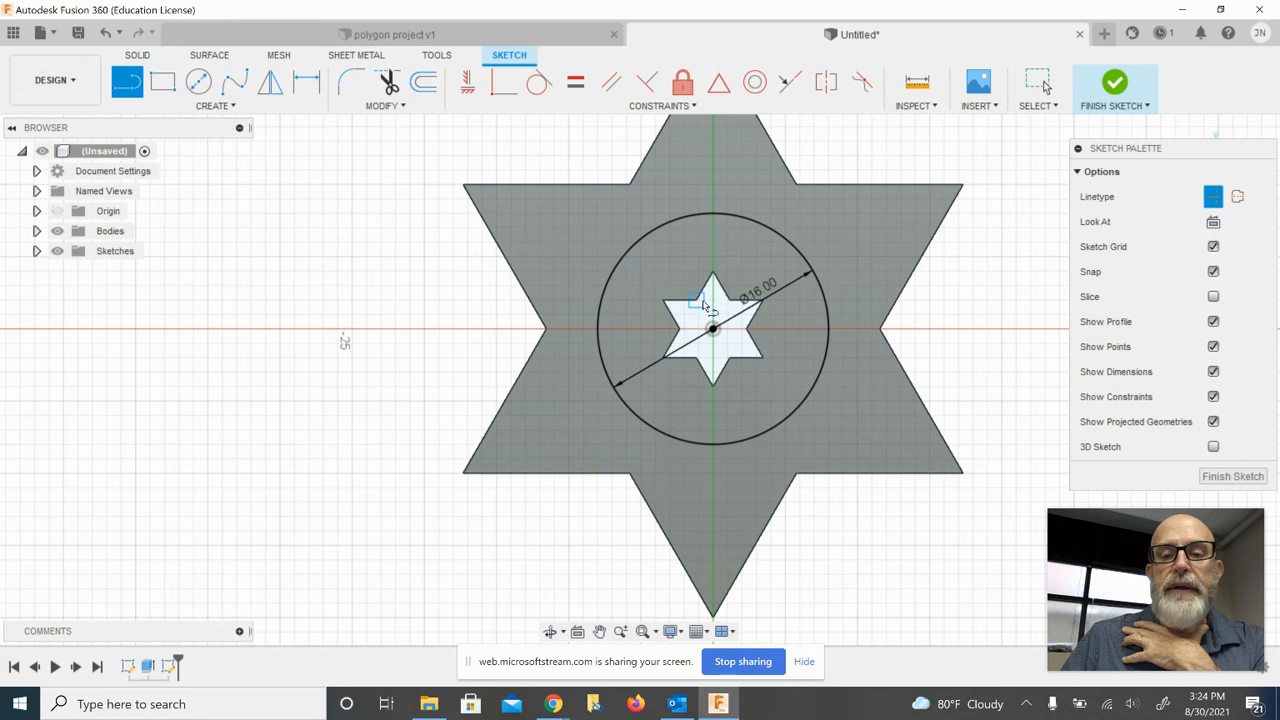
{"action": "left_click", "coordinate": [699, 302]}
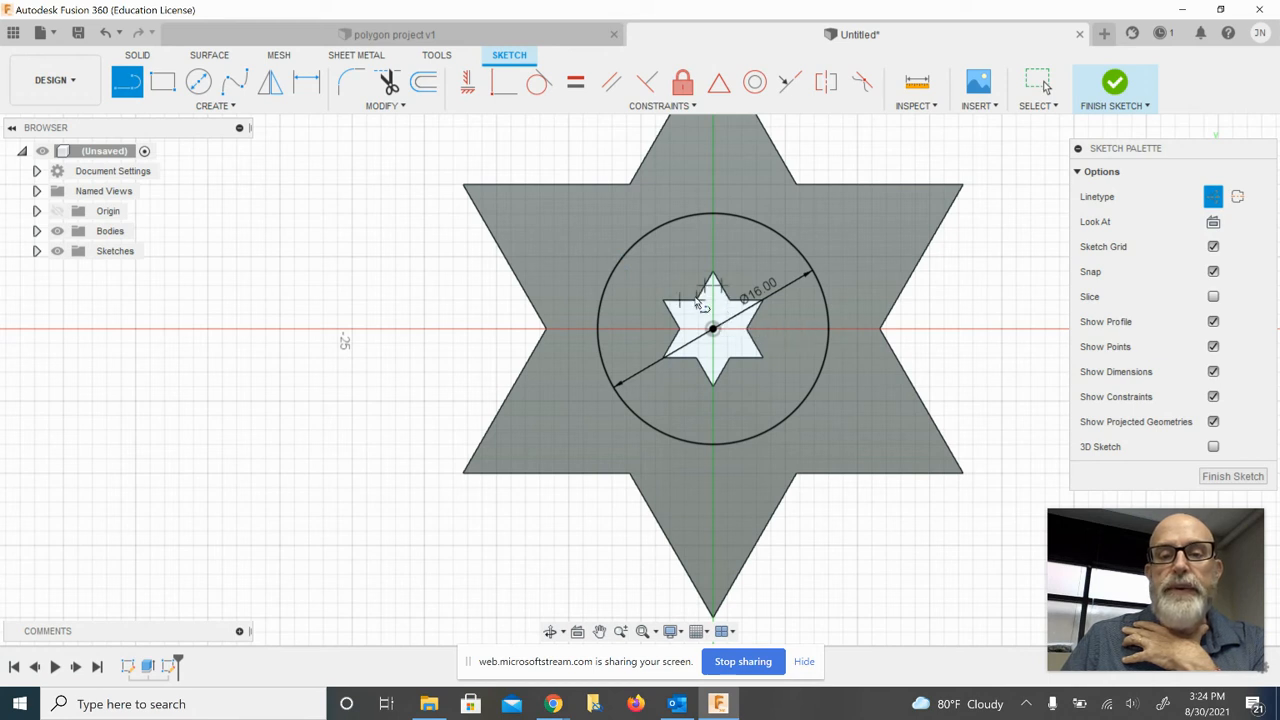
{"action": "double_click", "coordinate": [629, 185]}
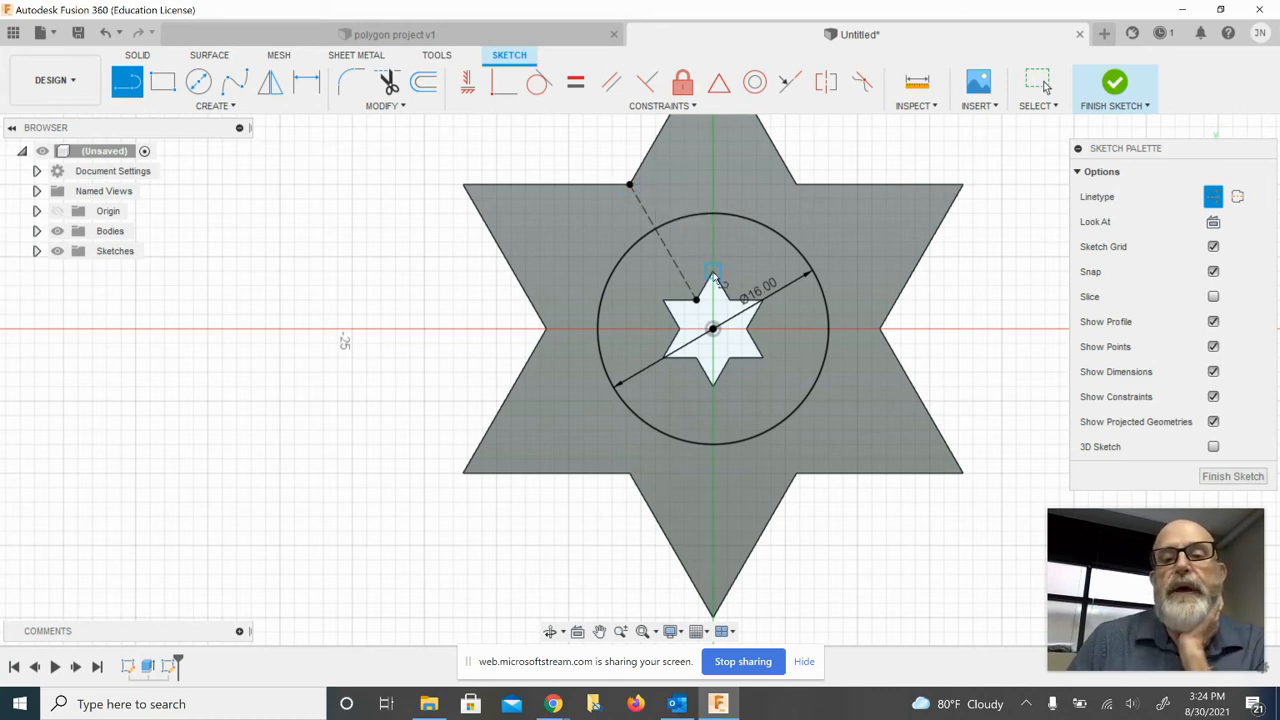
Draw a vertical construction line about 4 mm long from the star hole's upper tip to the 16 mm circle, and finish the sketch.
{"action": "left_click", "coordinate": [713, 278]}
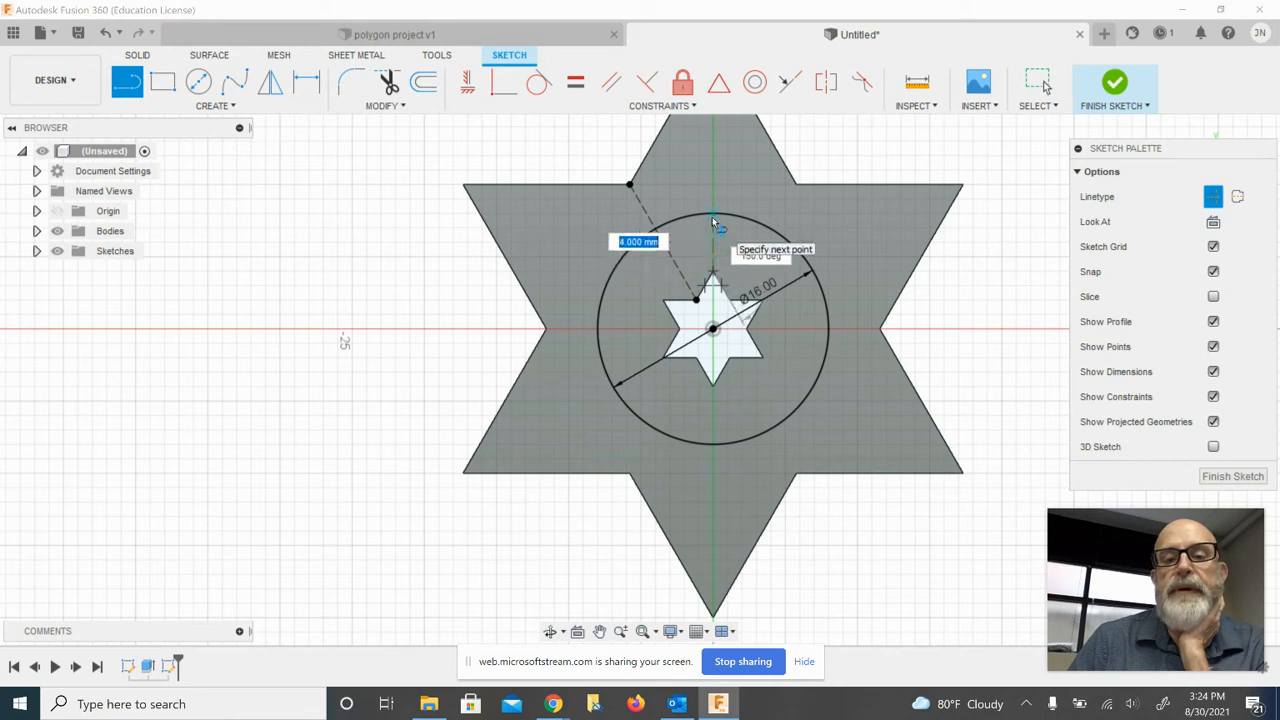
{"action": "key", "text": "Escape"}
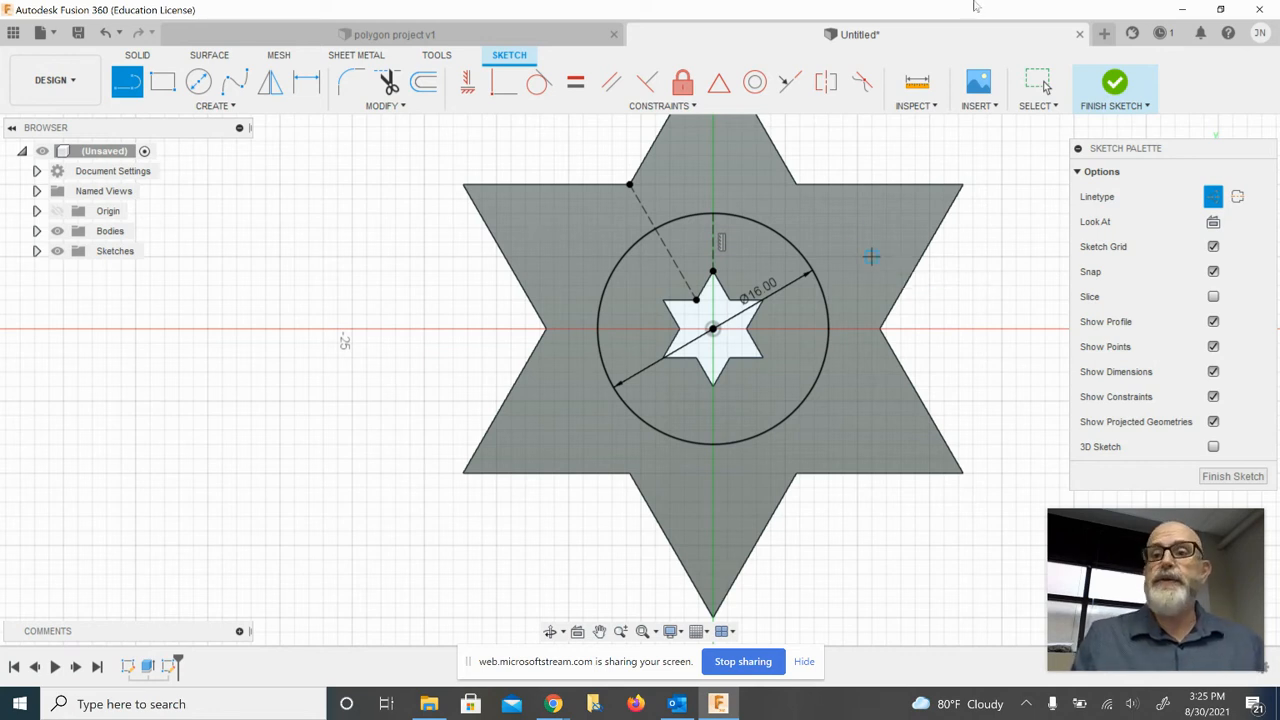
{"action": "left_click", "coordinate": [1112, 84]}
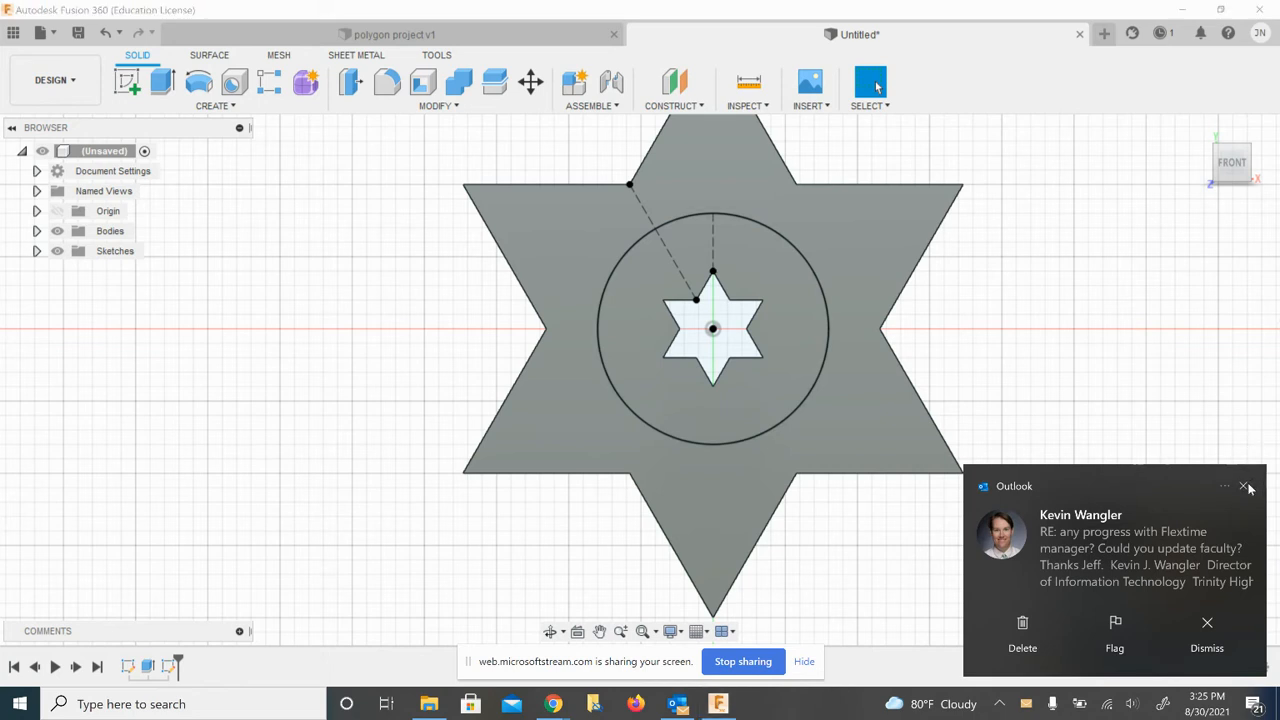
{"action": "left_click", "coordinate": [1245, 484]}
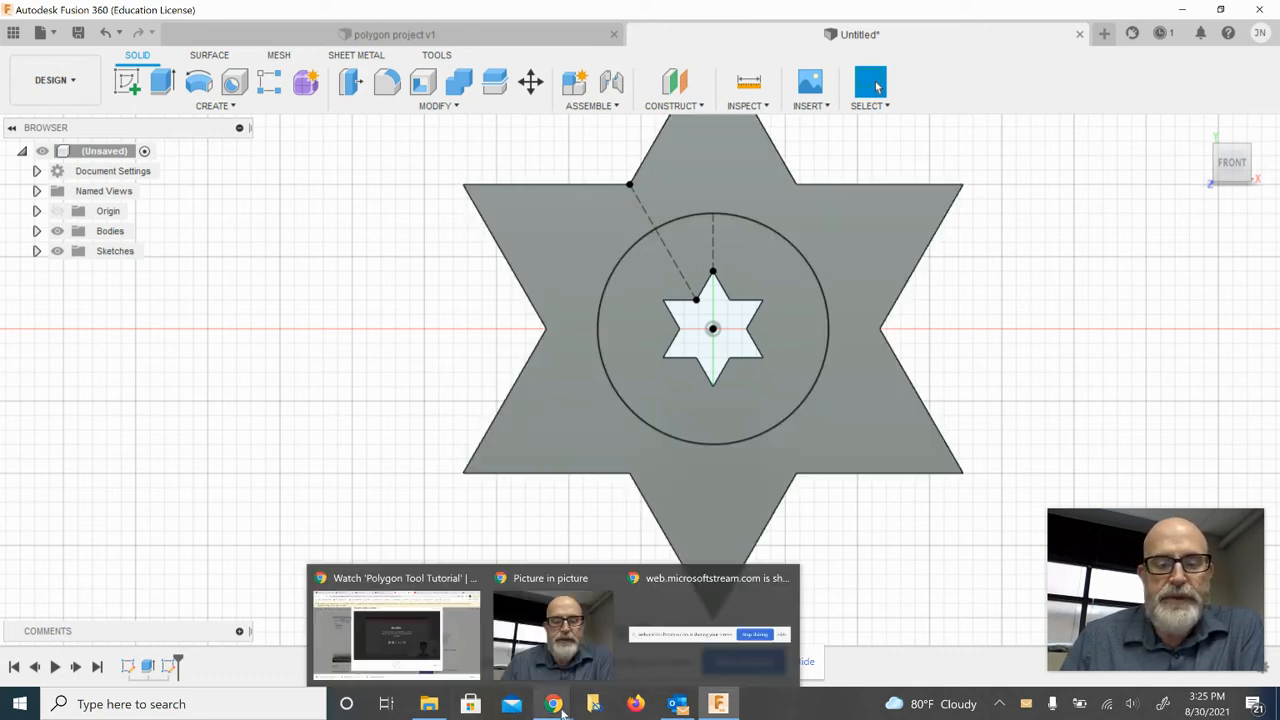
{"action": "left_click", "coordinate": [440, 662]}
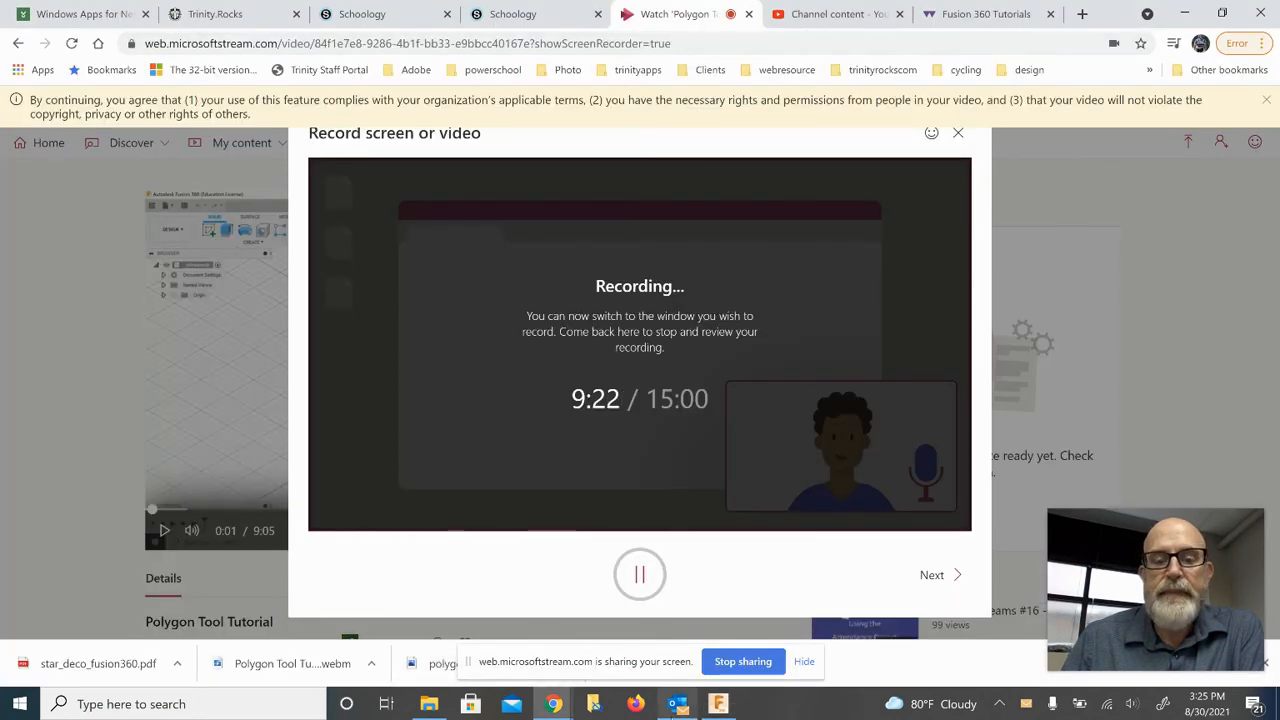
{"action": "left_click", "coordinate": [718, 705]}
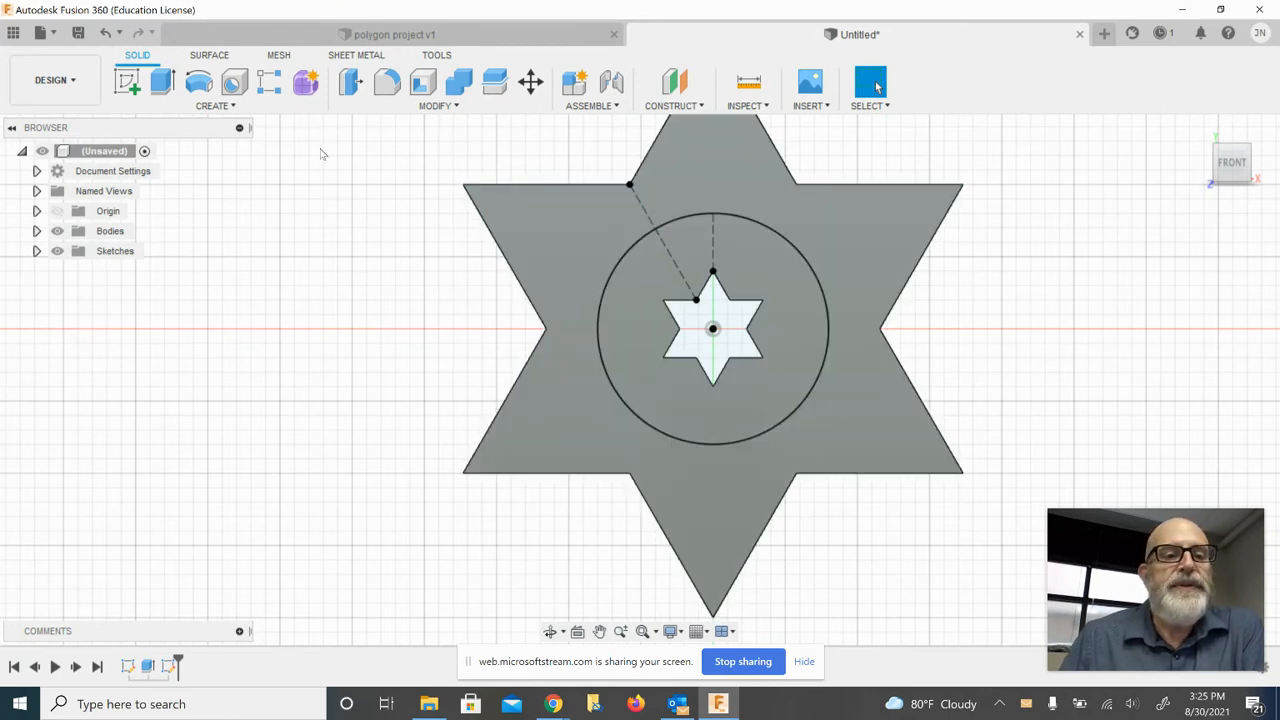
Place a 3 mm diameter cylinder on the front face, centred where the vertical construction line meets the top of the 16 mm circle.
{"action": "left_click", "coordinate": [226, 108]}
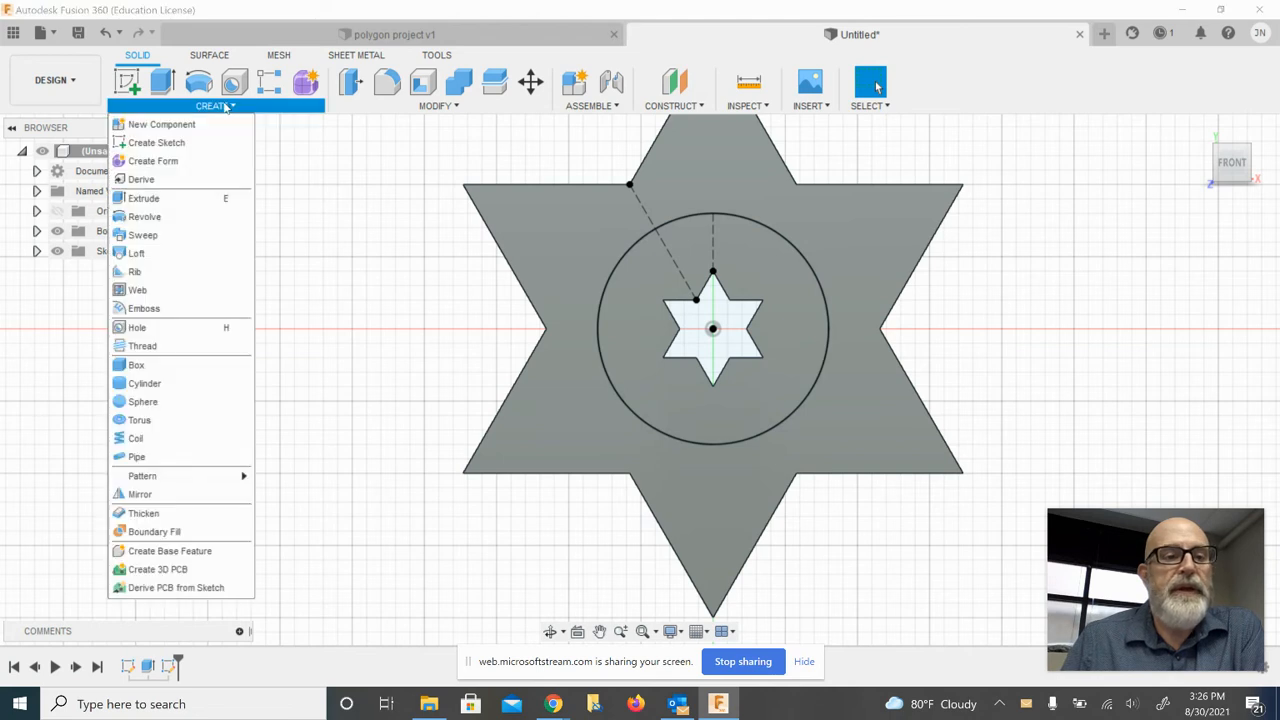
{"action": "left_click", "coordinate": [166, 385]}
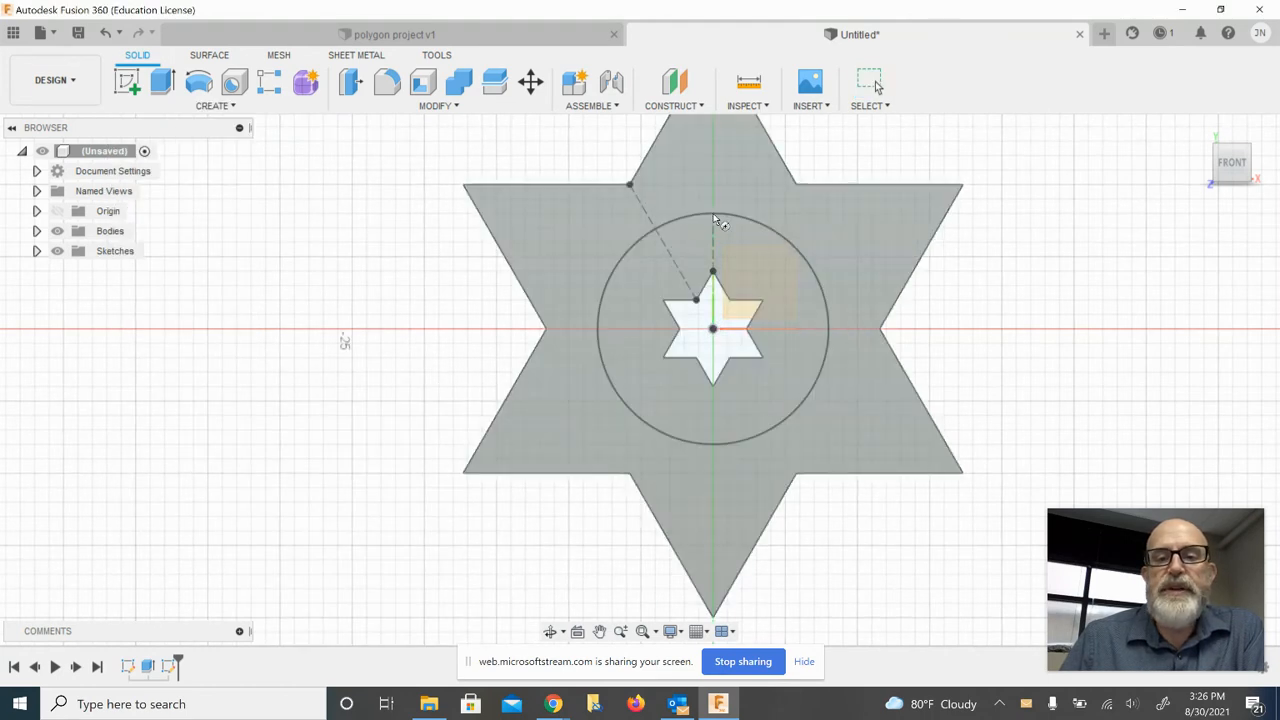
{"action": "scroll", "coordinate": [715, 217], "scroll_direction": "up", "scroll_amount": 1}
{"action": "scroll", "coordinate": [713, 213], "scroll_direction": "up", "scroll_amount": 3}
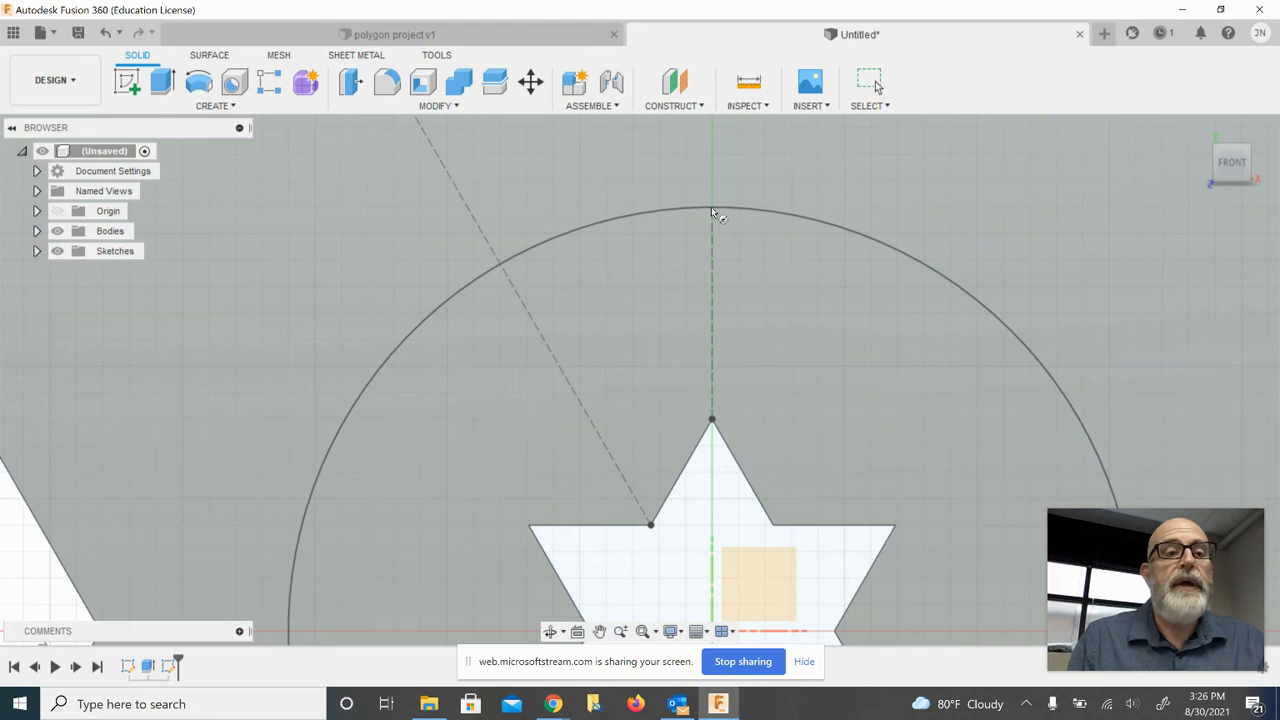
{"action": "left_click", "coordinate": [712, 218]}
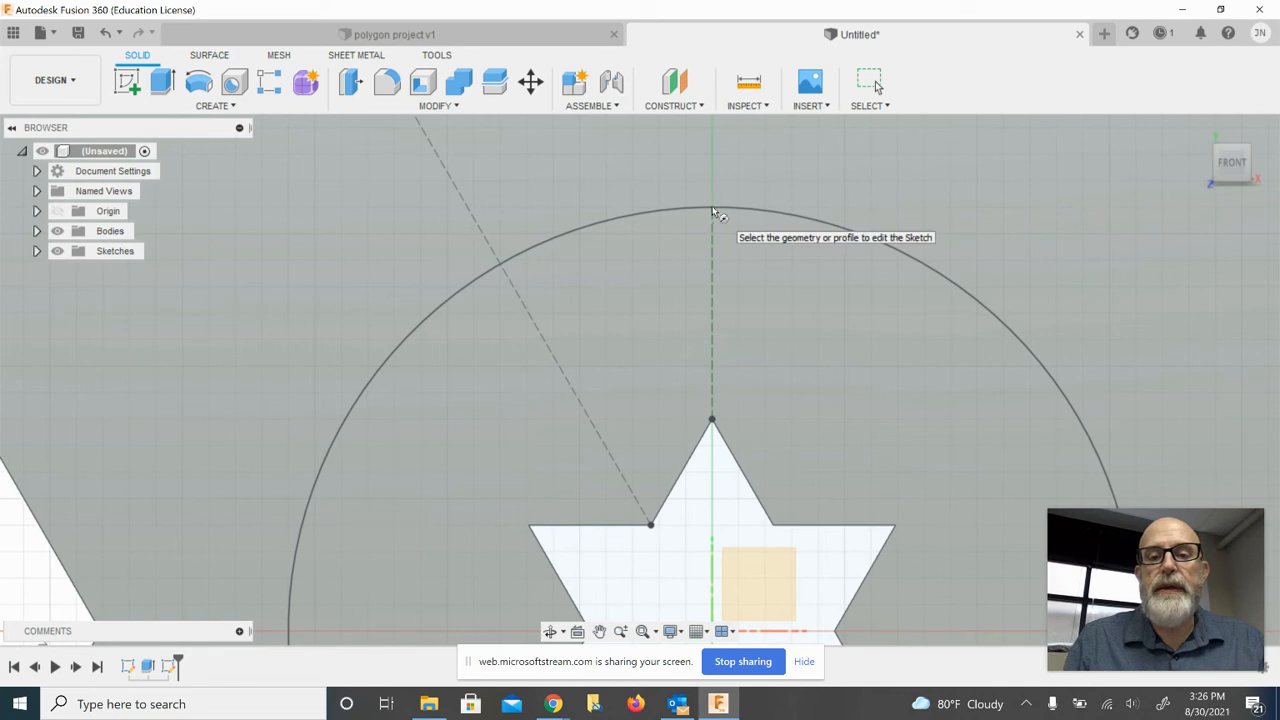
{"action": "left_click", "coordinate": [712, 211]}
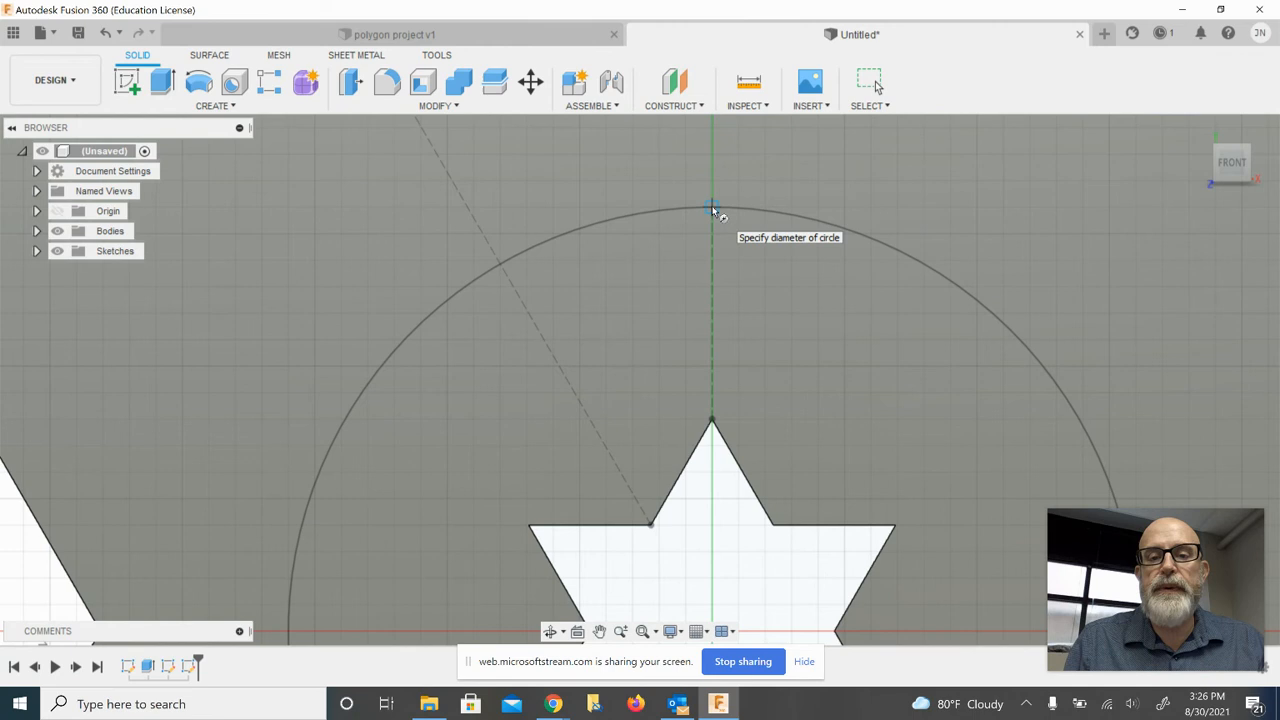
{"action": "left_click", "coordinate": [712, 208]}
{"action": "type", "text": "3"}
{"action": "key", "text": "Tab"}
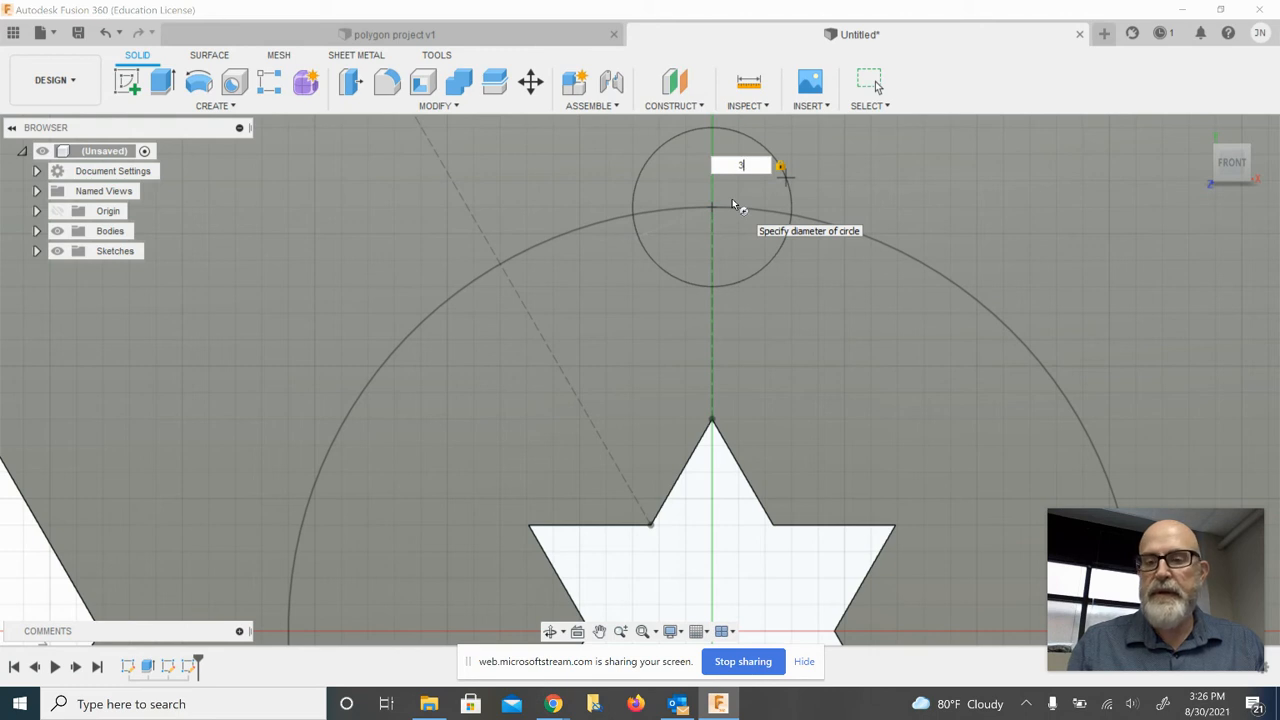
{"action": "key", "text": "Return"}
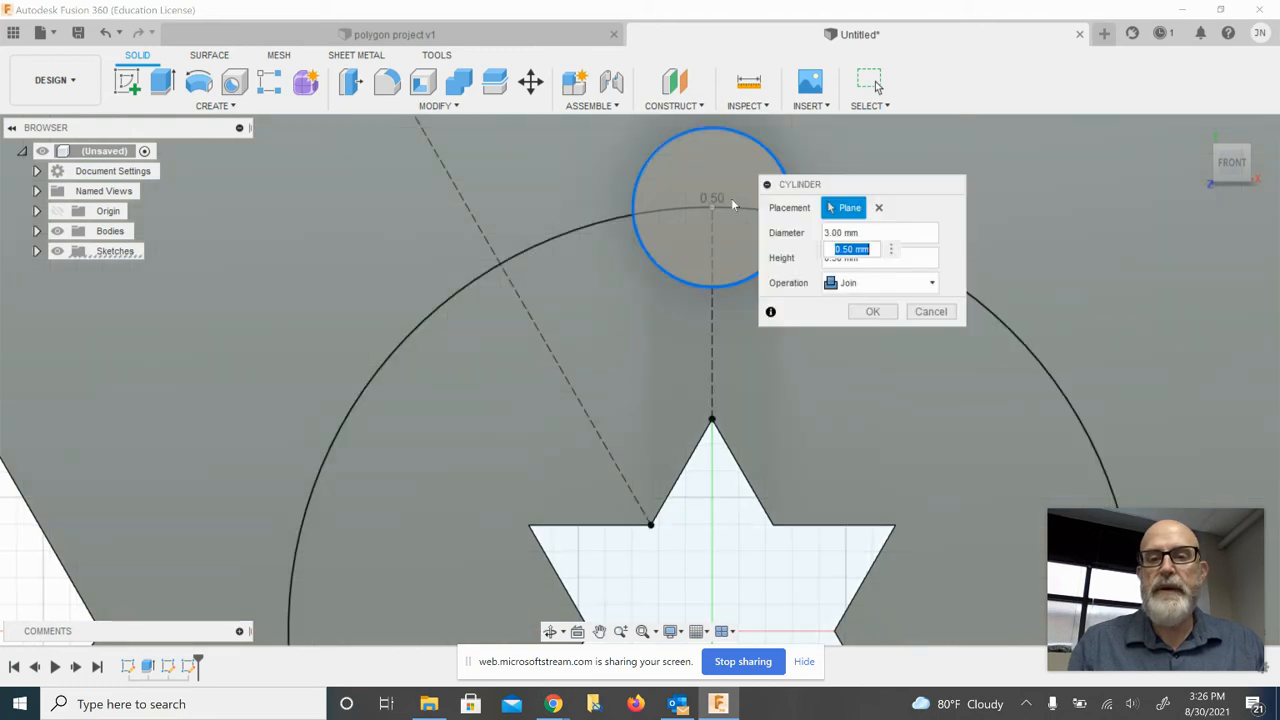
Set the cylinder's height to 1 mm and create it as a new body.
{"action": "type", "text": "1"}
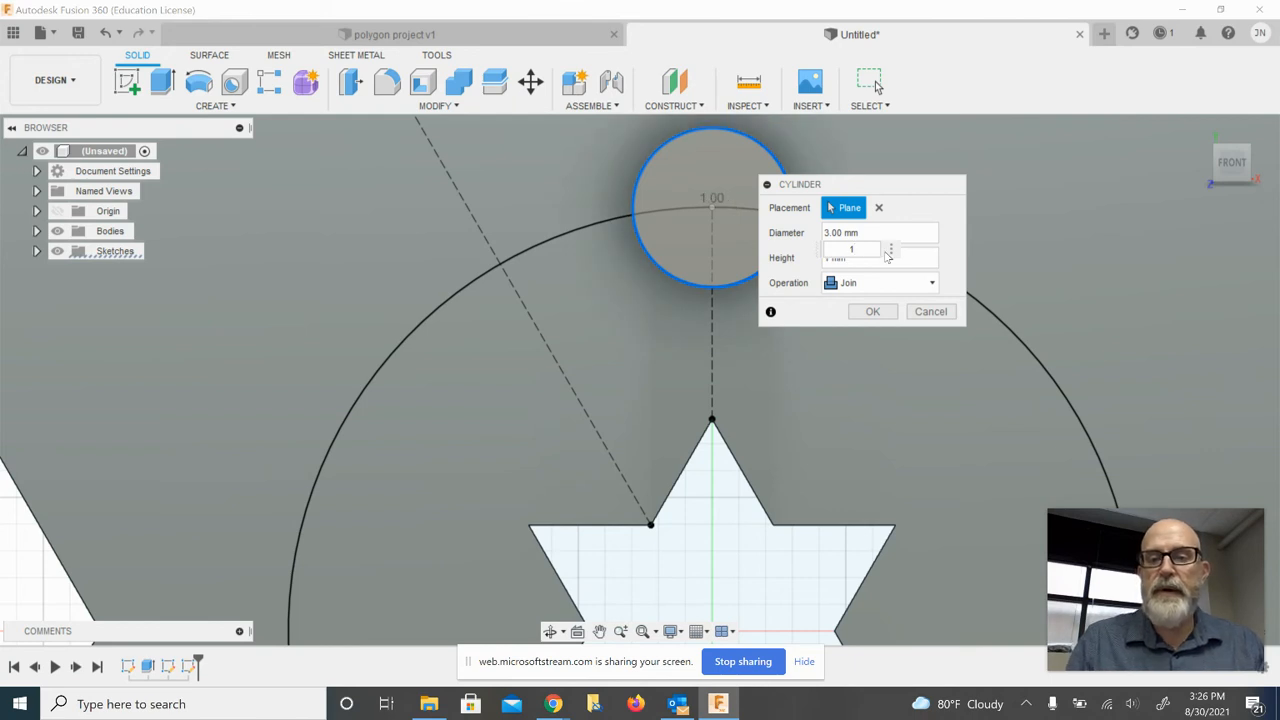
{"action": "left_click", "coordinate": [931, 284]}
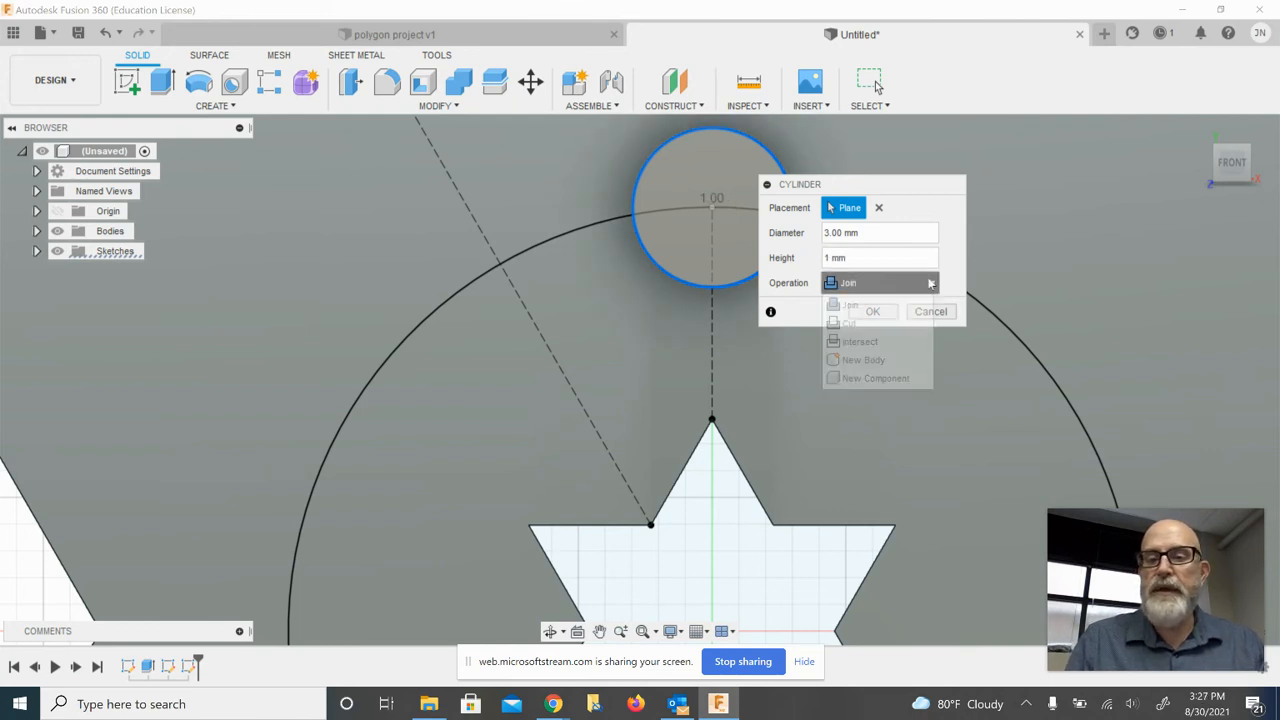
{"action": "left_click", "coordinate": [879, 360]}
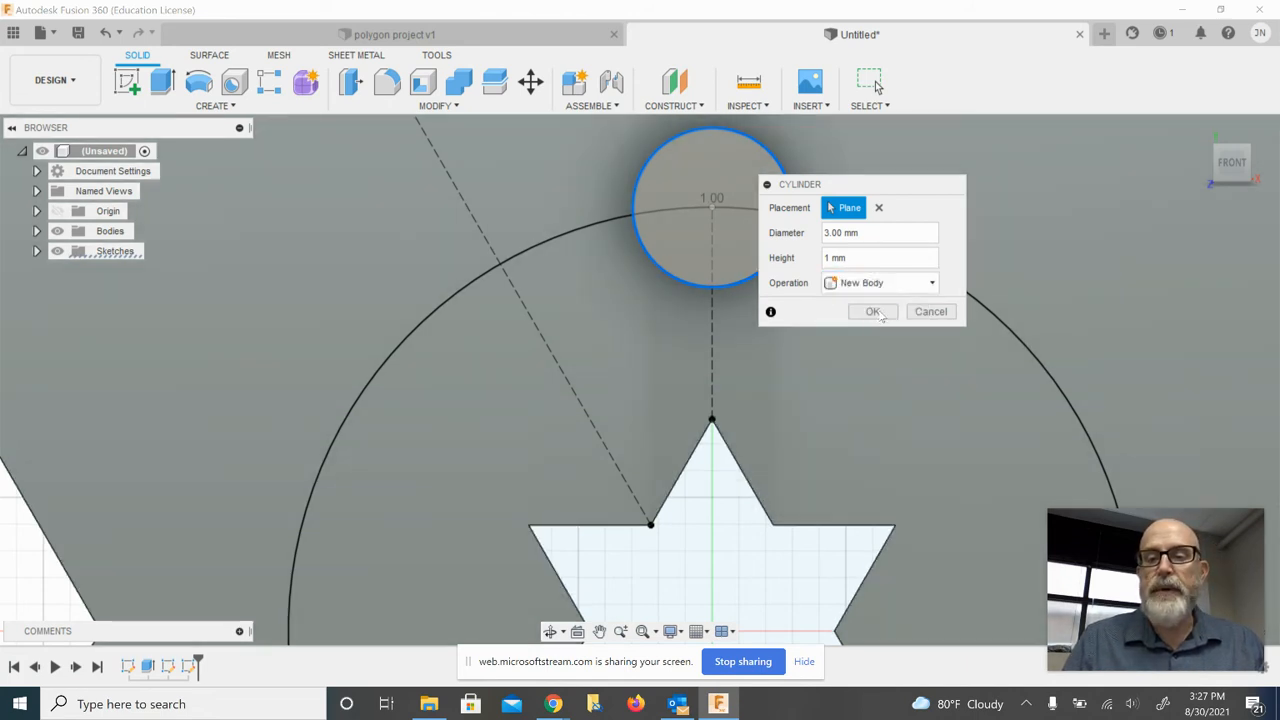
{"action": "left_click", "coordinate": [879, 312]}
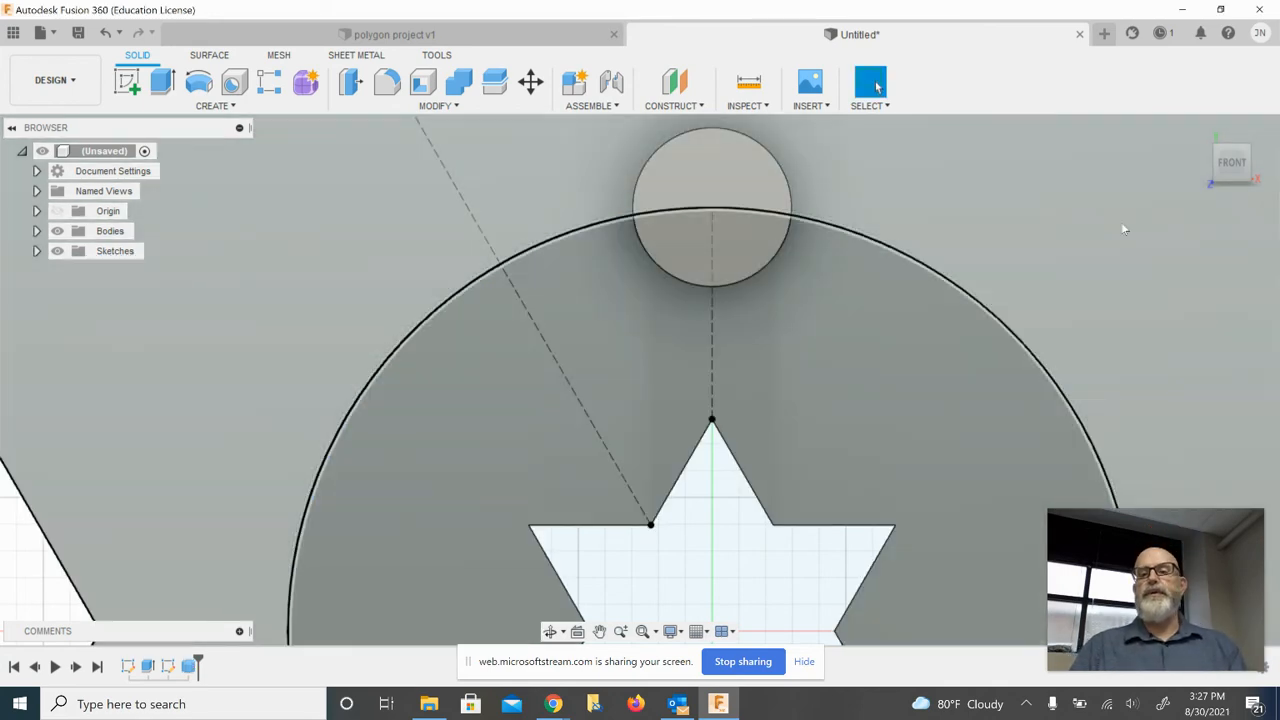
Create a full circular pattern of six instances of the small cylinder body, using the 16 mm circle as the axis.
{"action": "mouse_move", "coordinate": [1205, 135]}
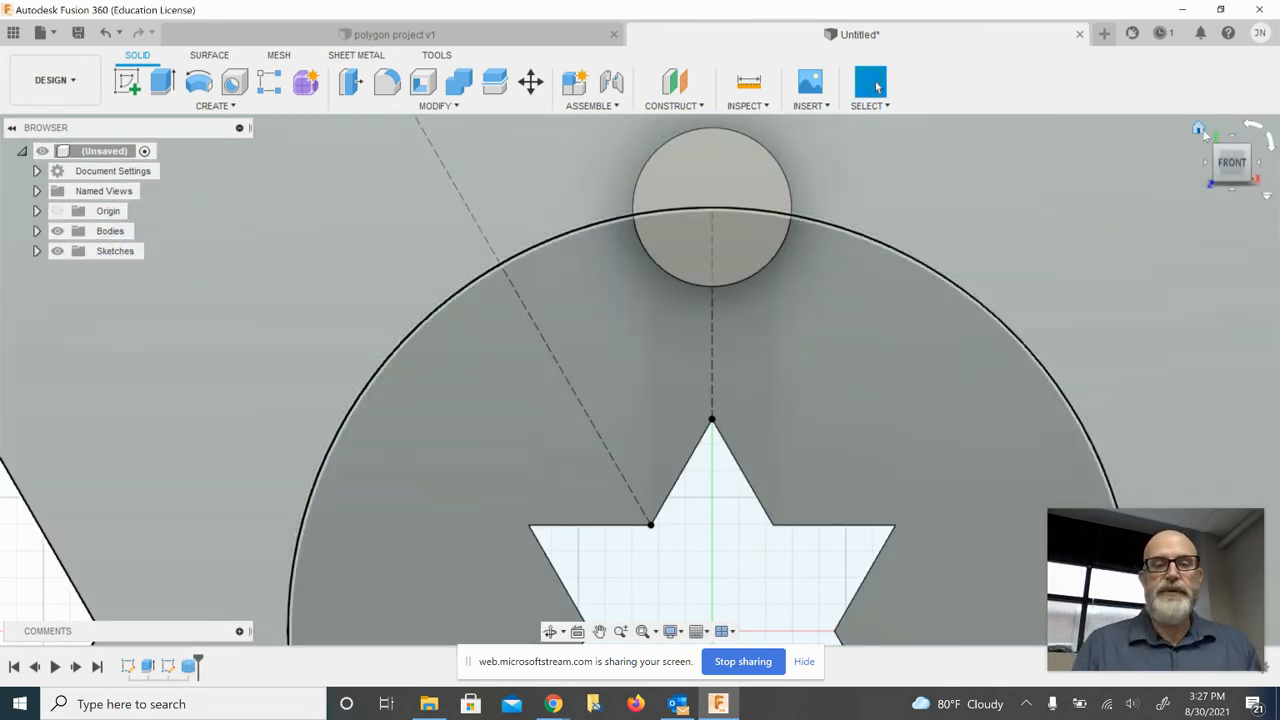
{"action": "left_click", "coordinate": [1200, 130]}
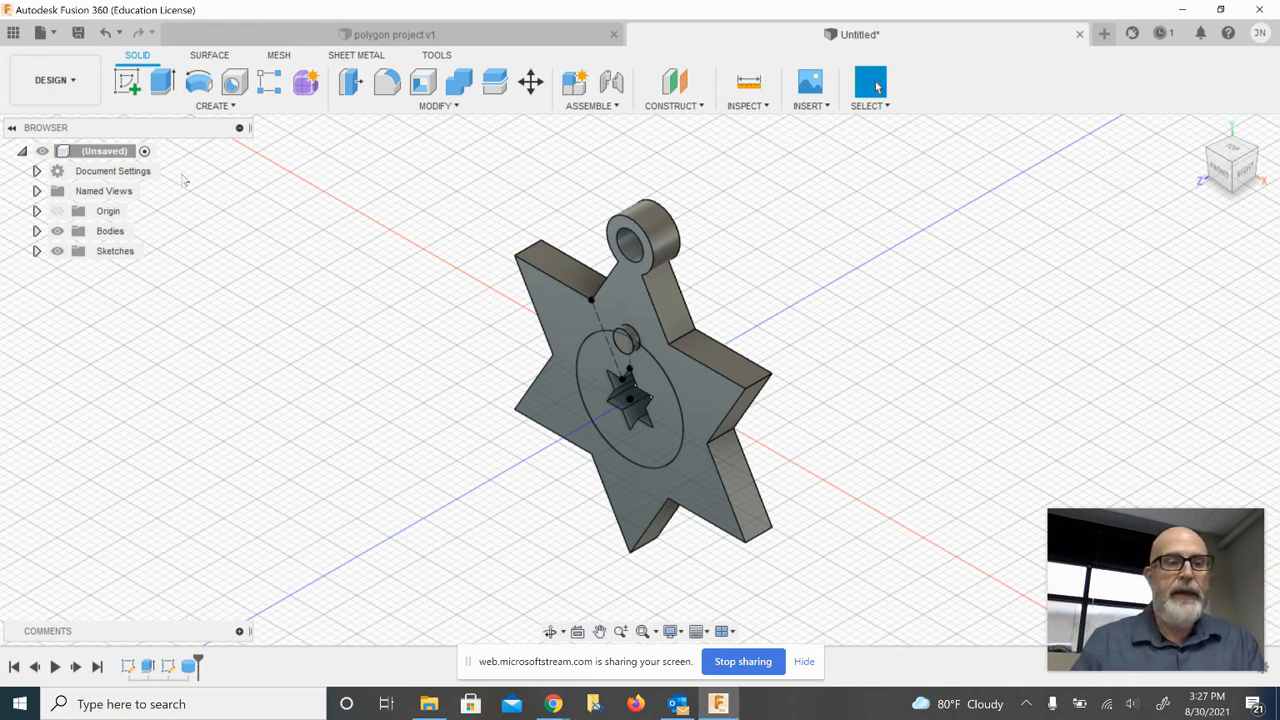
{"action": "left_click", "coordinate": [36, 231]}
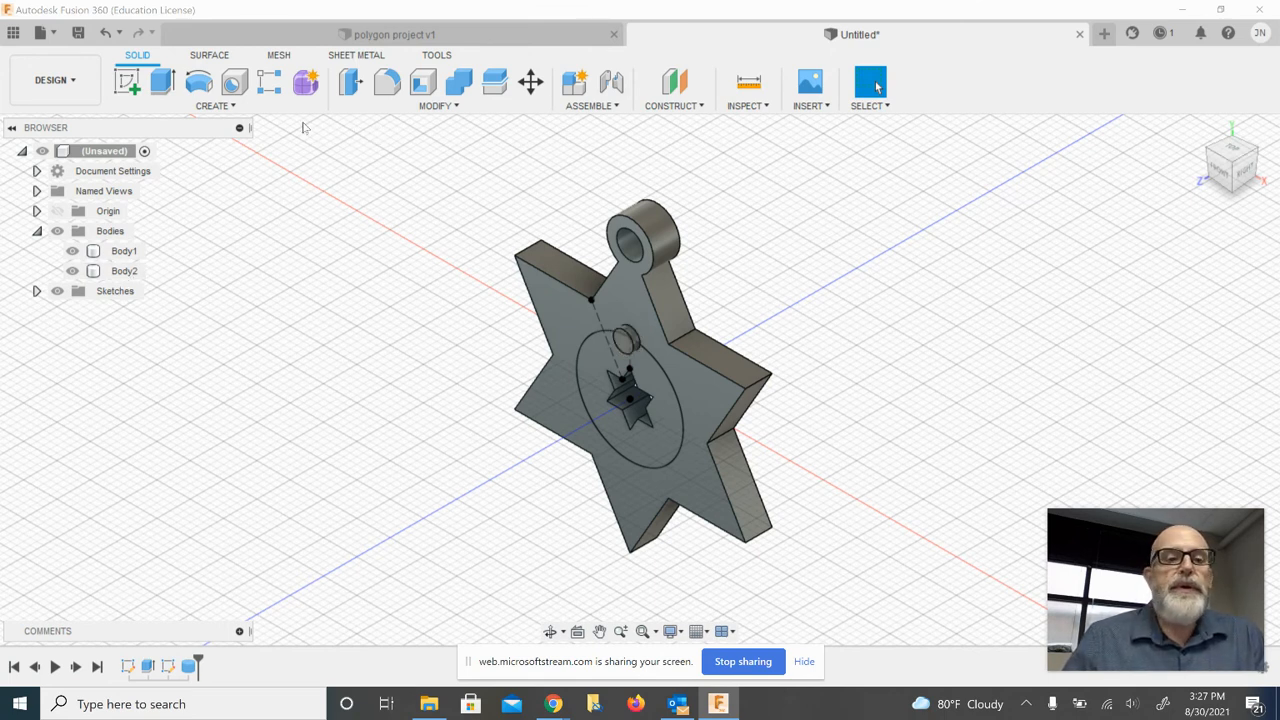
{"action": "left_click", "coordinate": [230, 108]}
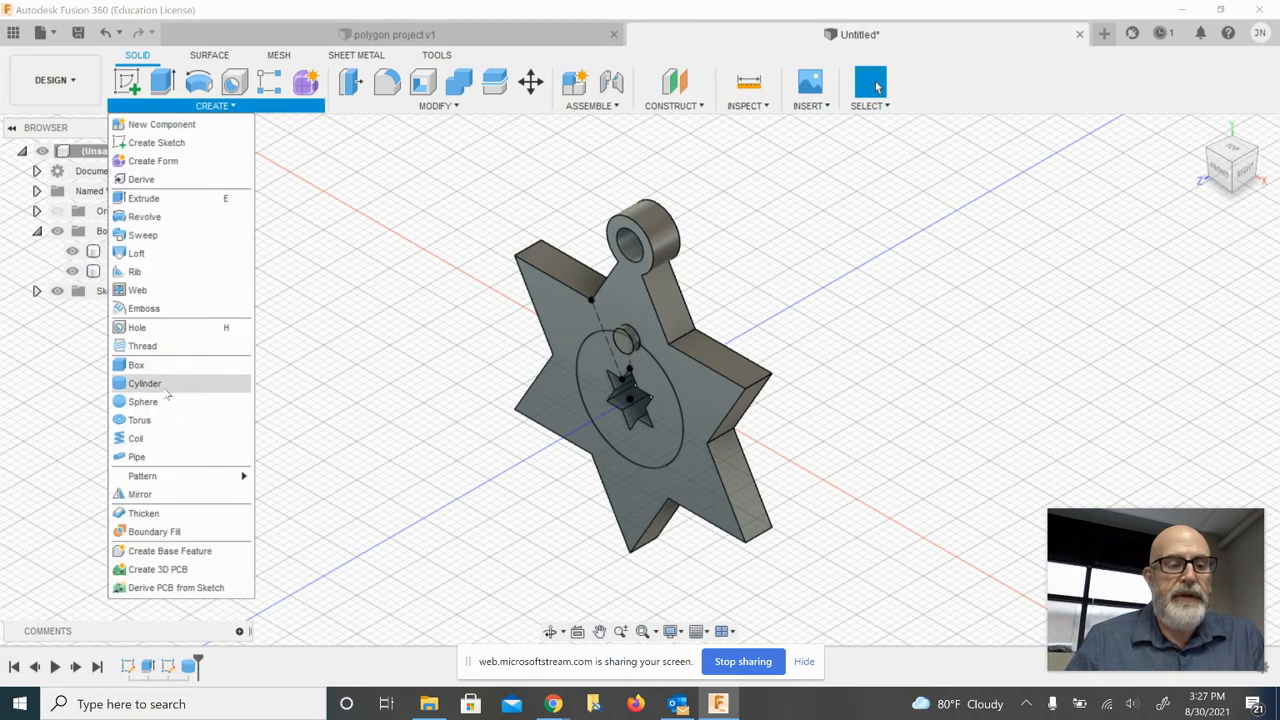
{"action": "mouse_move", "coordinate": [150, 475]}
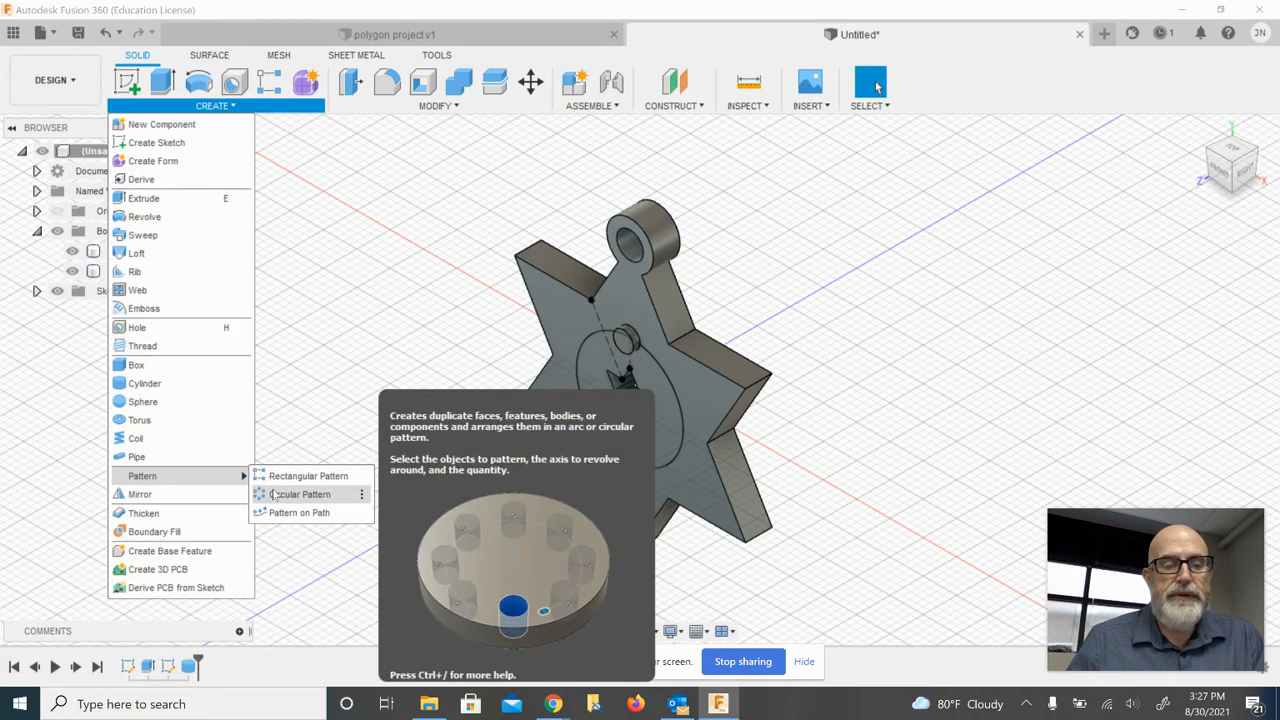
{"action": "left_click", "coordinate": [299, 494]}
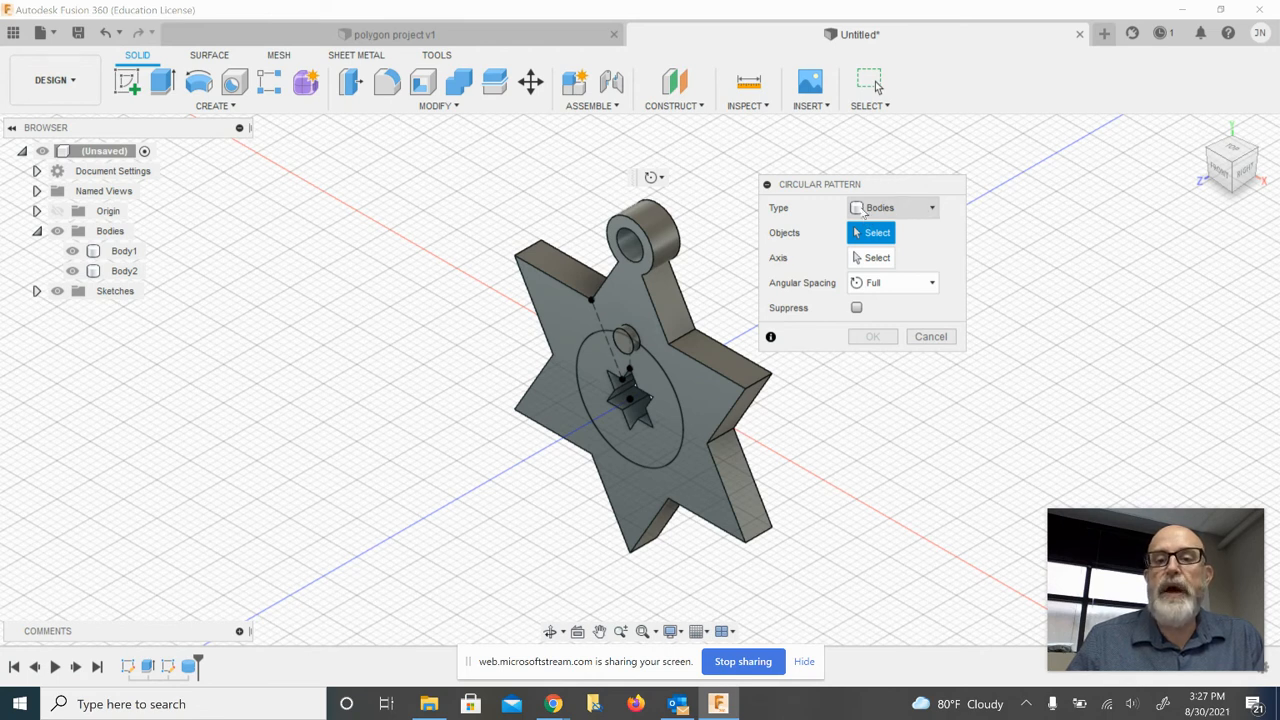
{"action": "left_click", "coordinate": [934, 208]}
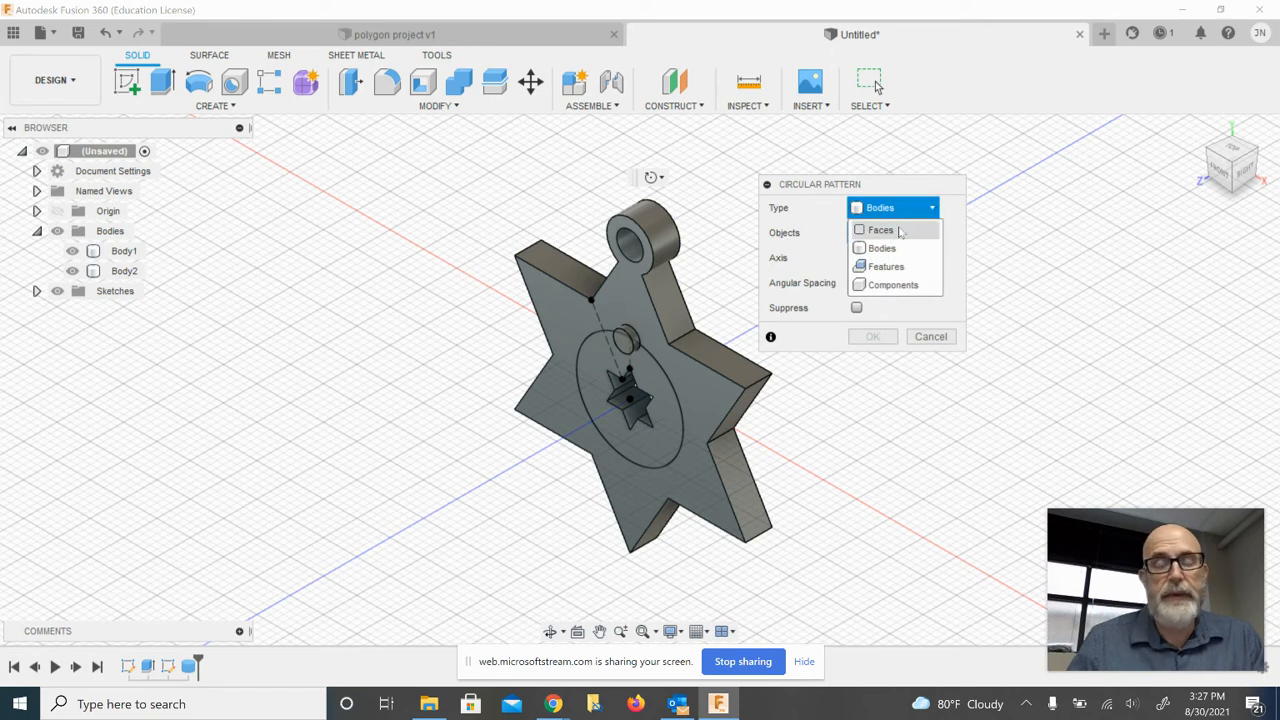
{"action": "left_click", "coordinate": [915, 208]}
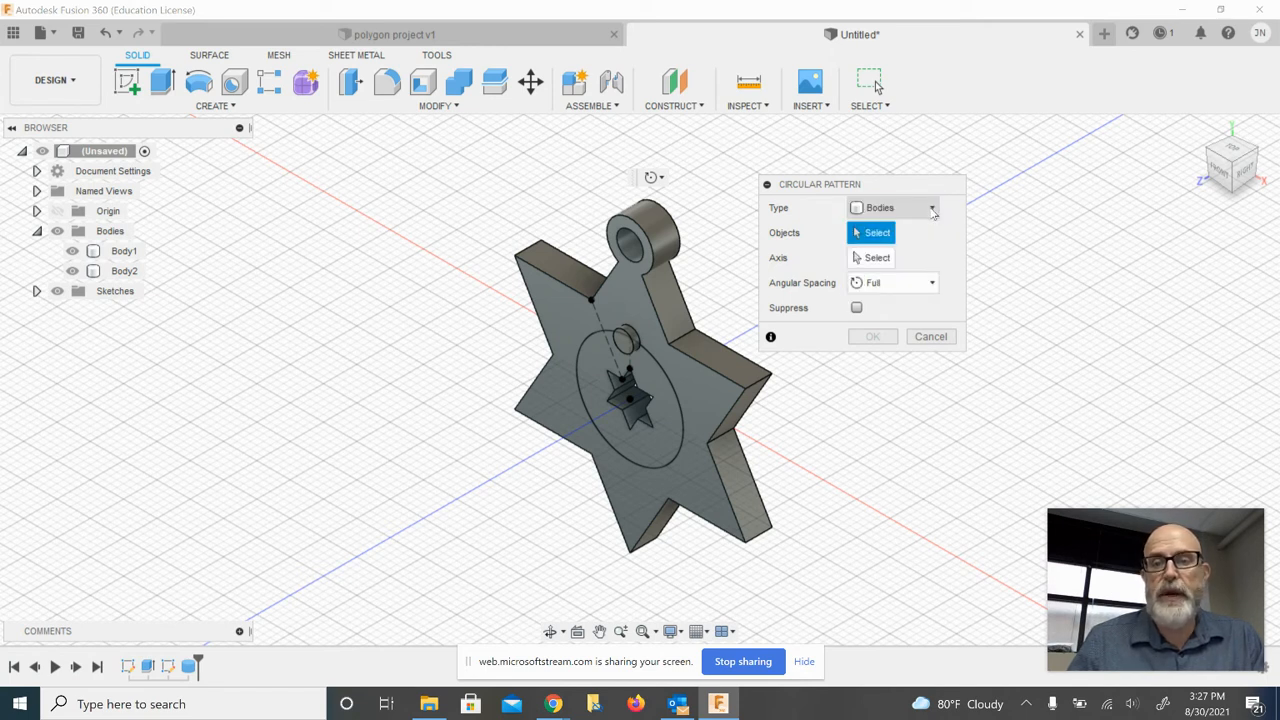
{"action": "left_click", "coordinate": [917, 208]}
{"action": "left_click", "coordinate": [900, 248]}
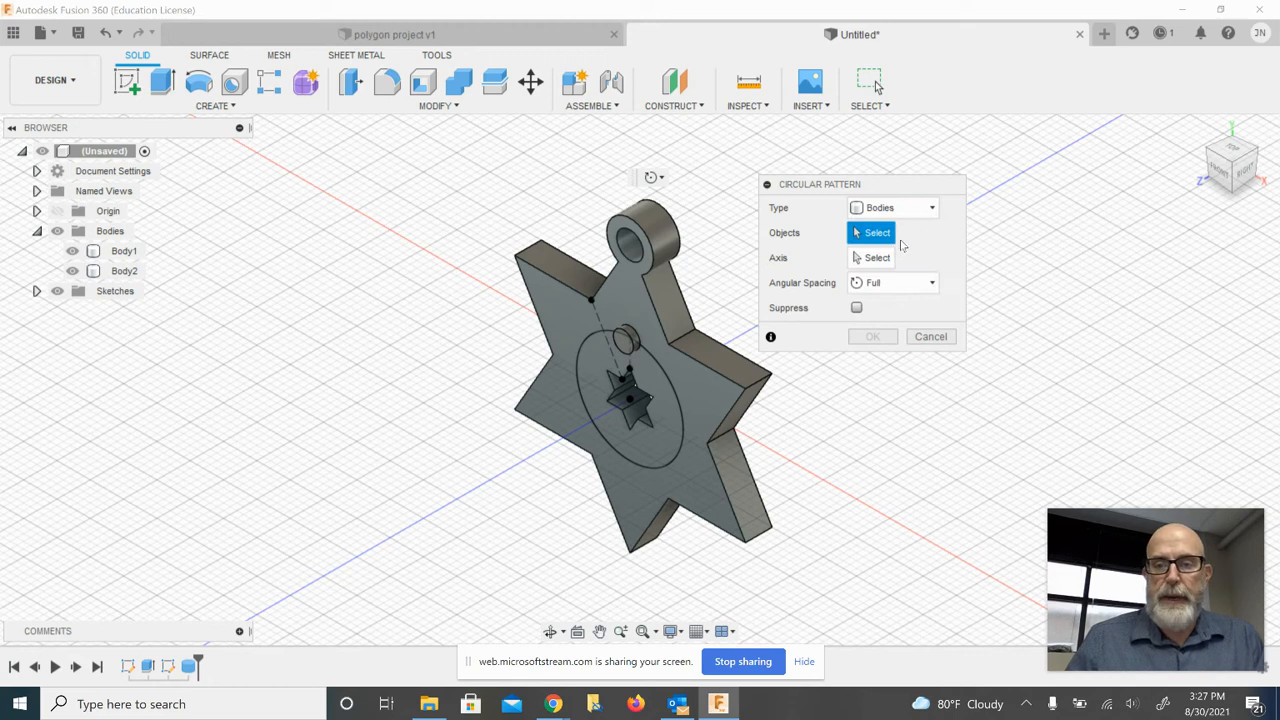
{"action": "left_click", "coordinate": [122, 272]}
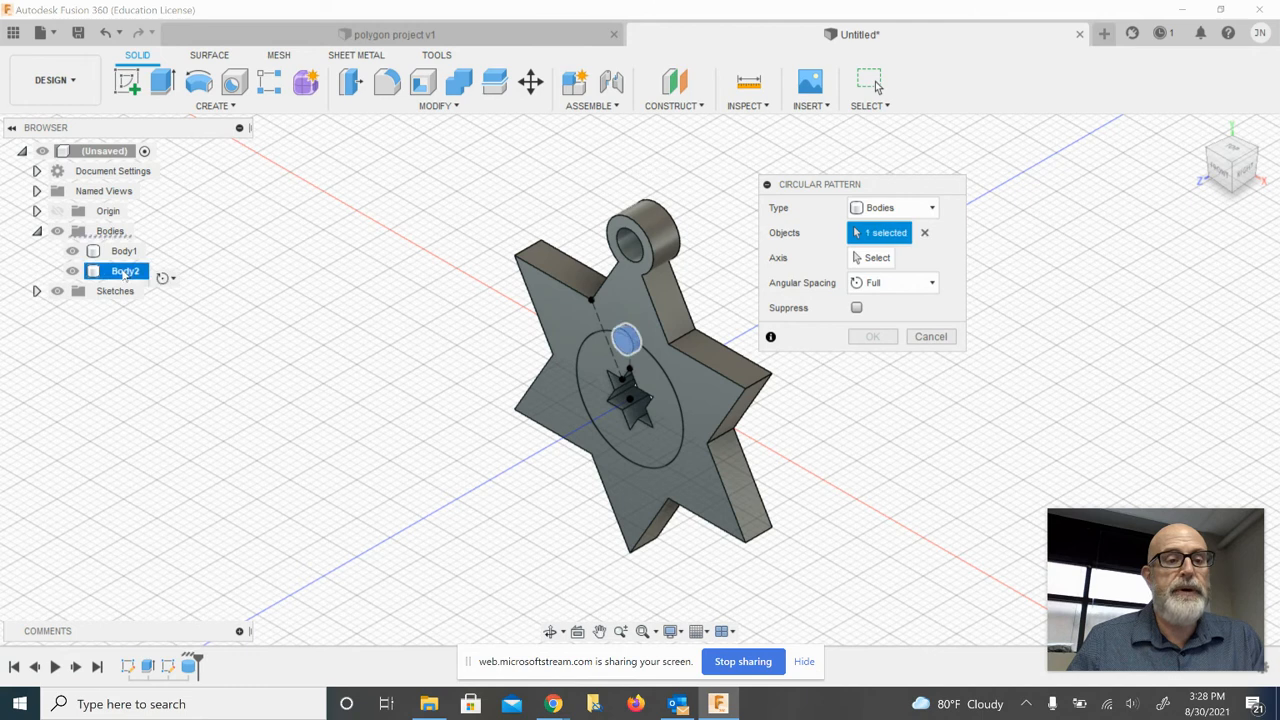
{"action": "left_click", "coordinate": [889, 262]}
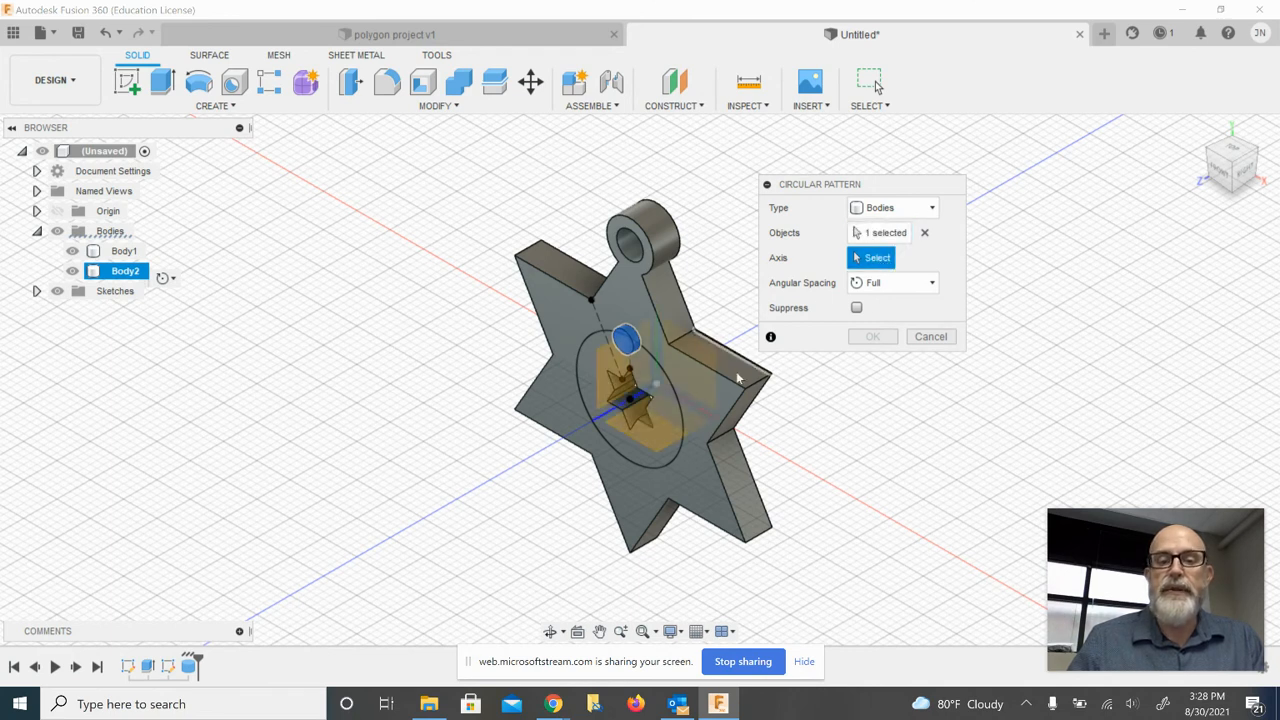
{"action": "left_click", "coordinate": [684, 426]}
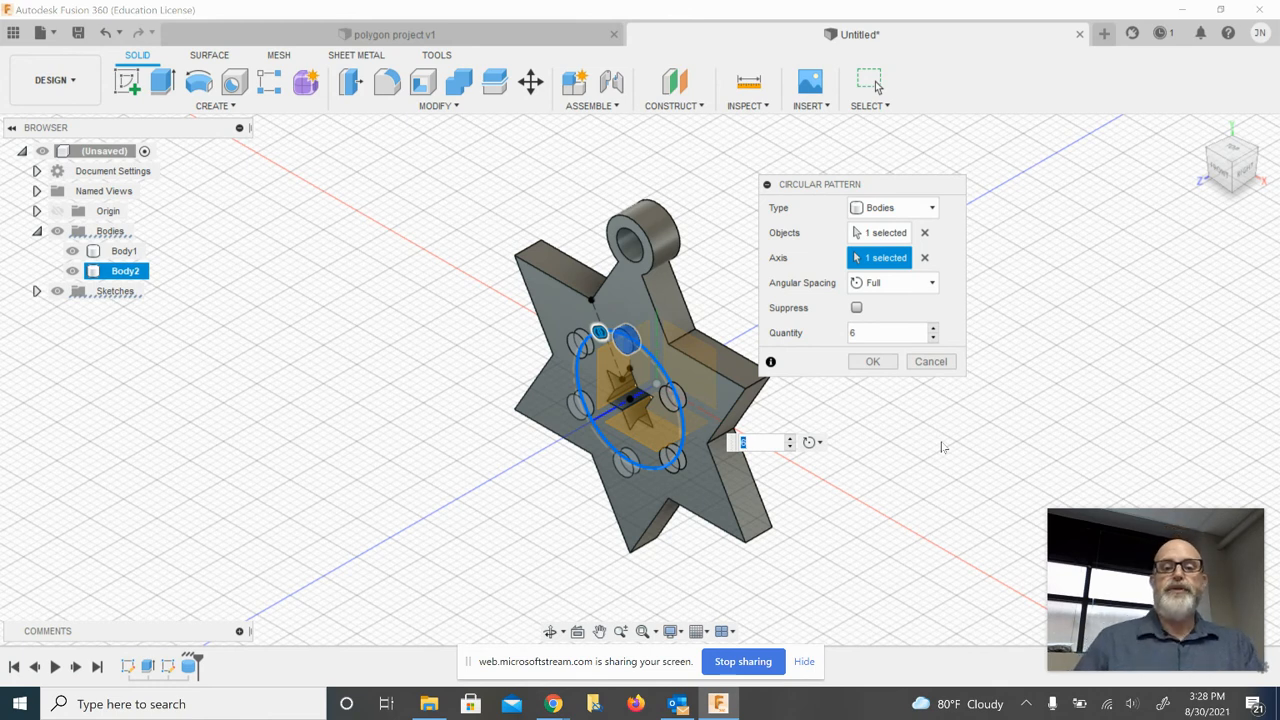
{"action": "left_click", "coordinate": [876, 362]}
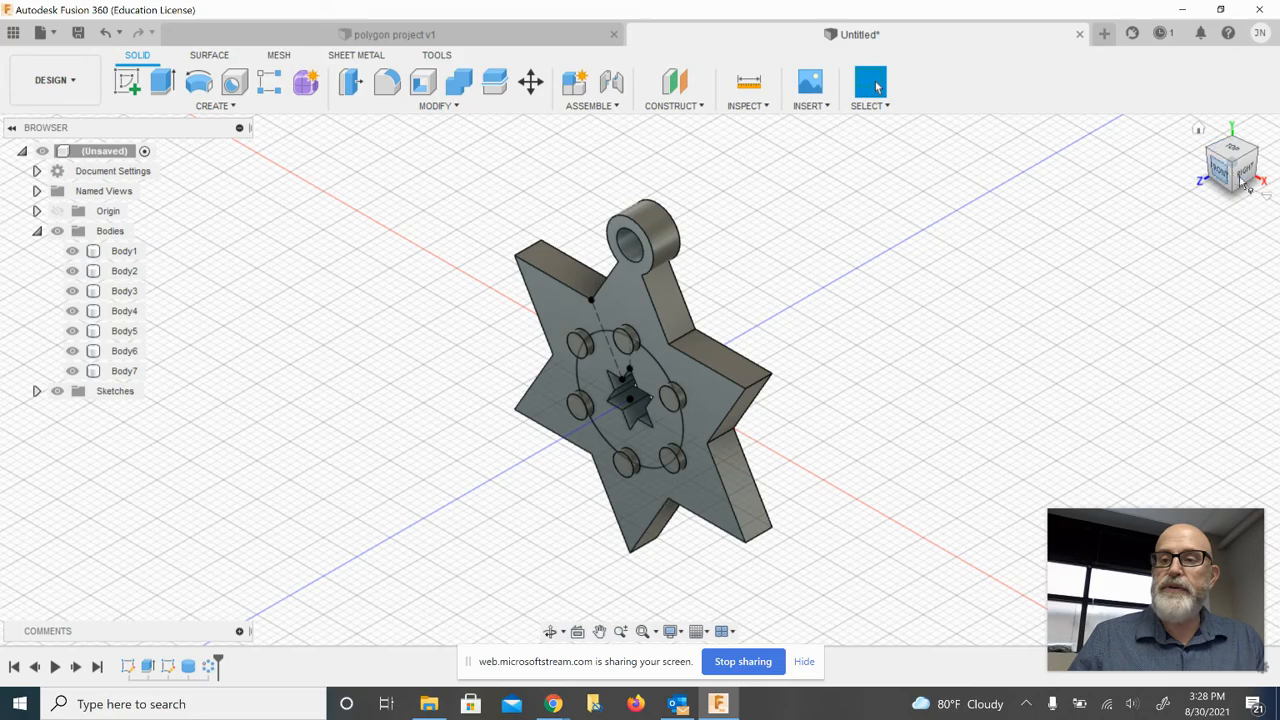
{"action": "mouse_move", "coordinate": [1240, 177]}
{"action": "left_mouse_down"}
{"action": "mouse_move", "coordinate": [1253, 173]}
{"action": "mouse_move", "coordinate": [1222, 200]}
{"action": "left_mouse_up"}
{"action": "scroll", "coordinate": [603, 336], "scroll_direction": "up", "scroll_amount": 3}
{"action": "scroll", "coordinate": [603, 336], "scroll_direction": "up", "scroll_amount": 2}
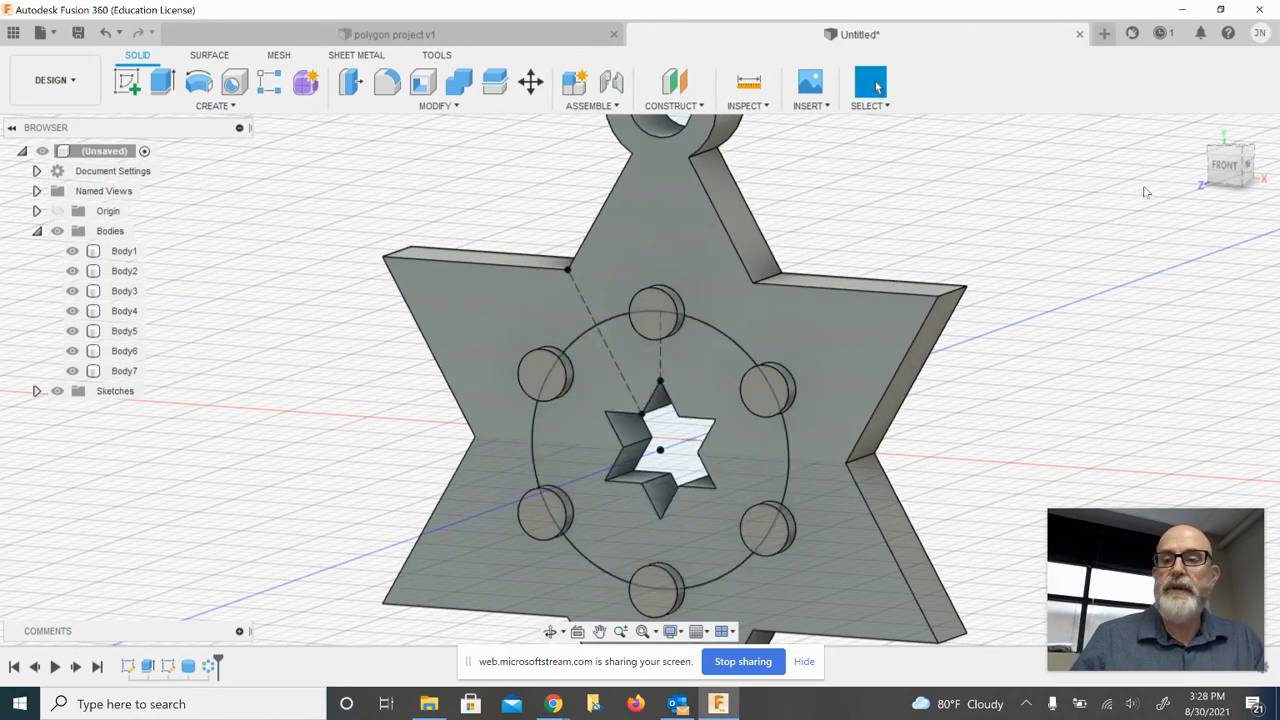
{"action": "left_click", "coordinate": [1224, 161]}
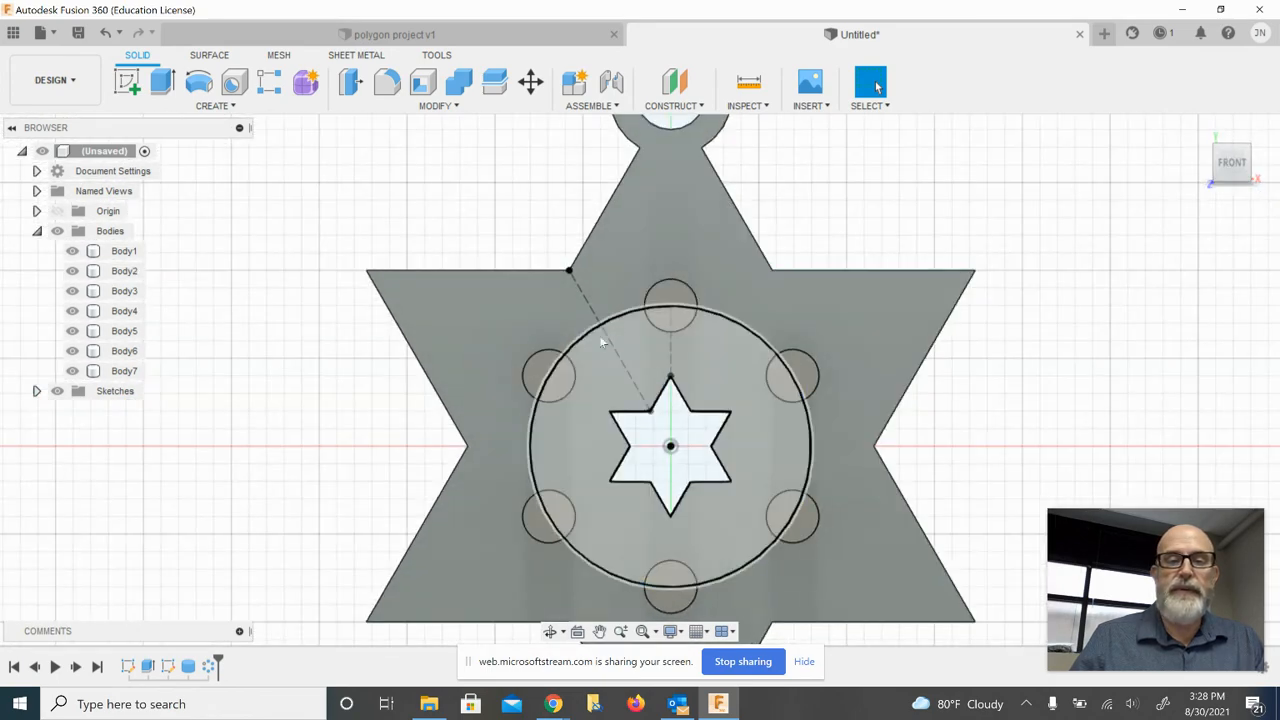
{"action": "scroll", "coordinate": [601, 332], "scroll_direction": "down", "scroll_amount": 1}
{"action": "scroll", "coordinate": [600, 331], "scroll_direction": "up", "scroll_amount": 4}
{"action": "scroll", "coordinate": [600, 337], "scroll_direction": "up", "scroll_amount": 3}
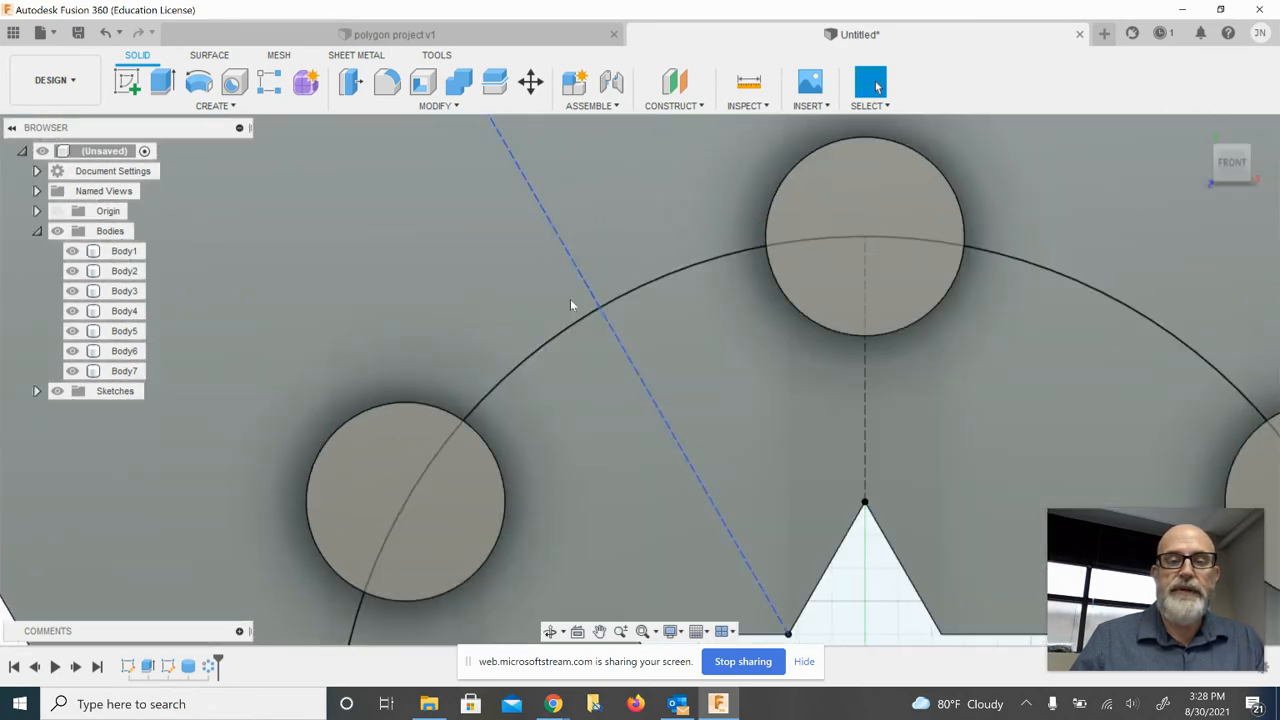
{"action": "left_click", "coordinate": [212, 105]}
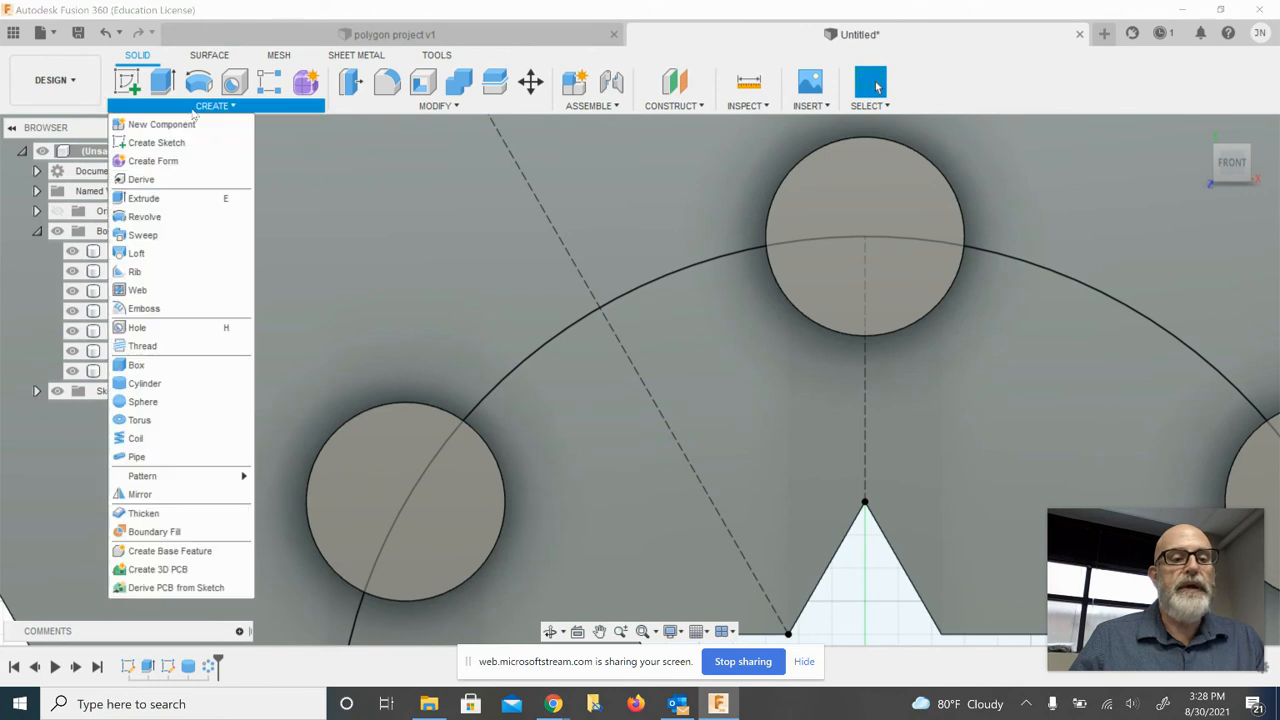
{"action": "left_click", "coordinate": [146, 384]}
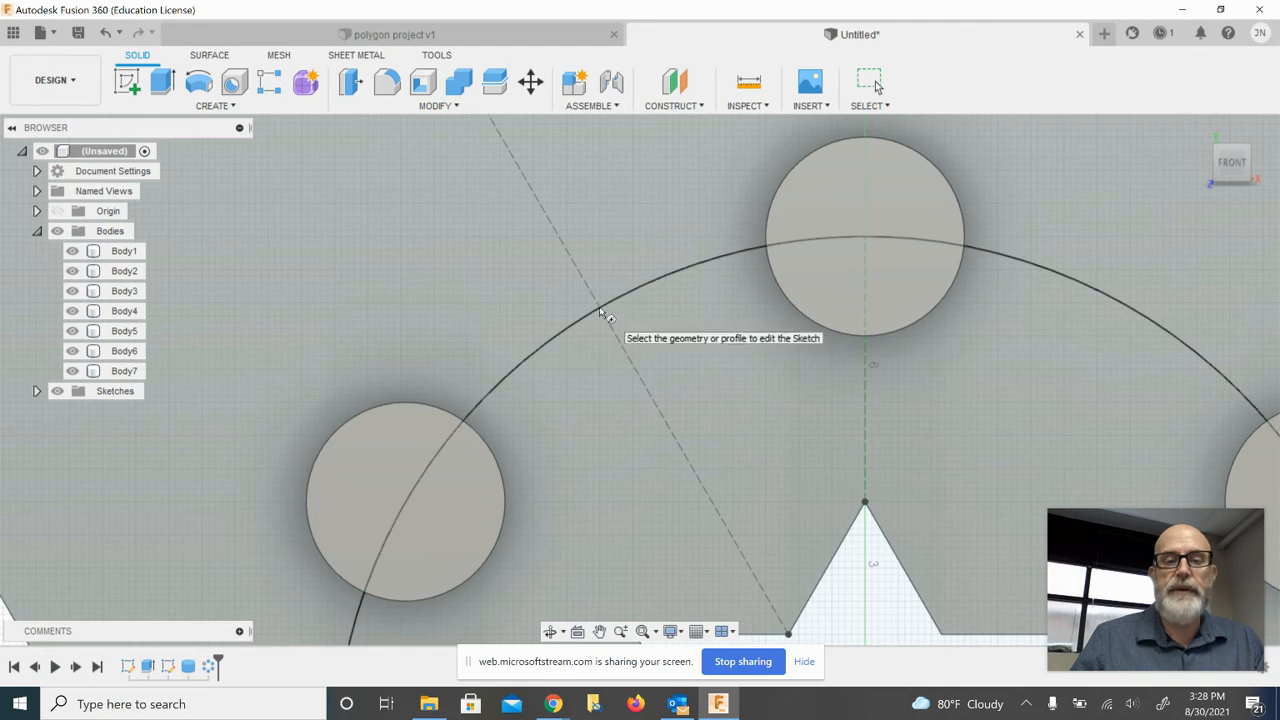
{"action": "left_click", "coordinate": [603, 313]}
{"action": "left_click", "coordinate": [599, 310]}
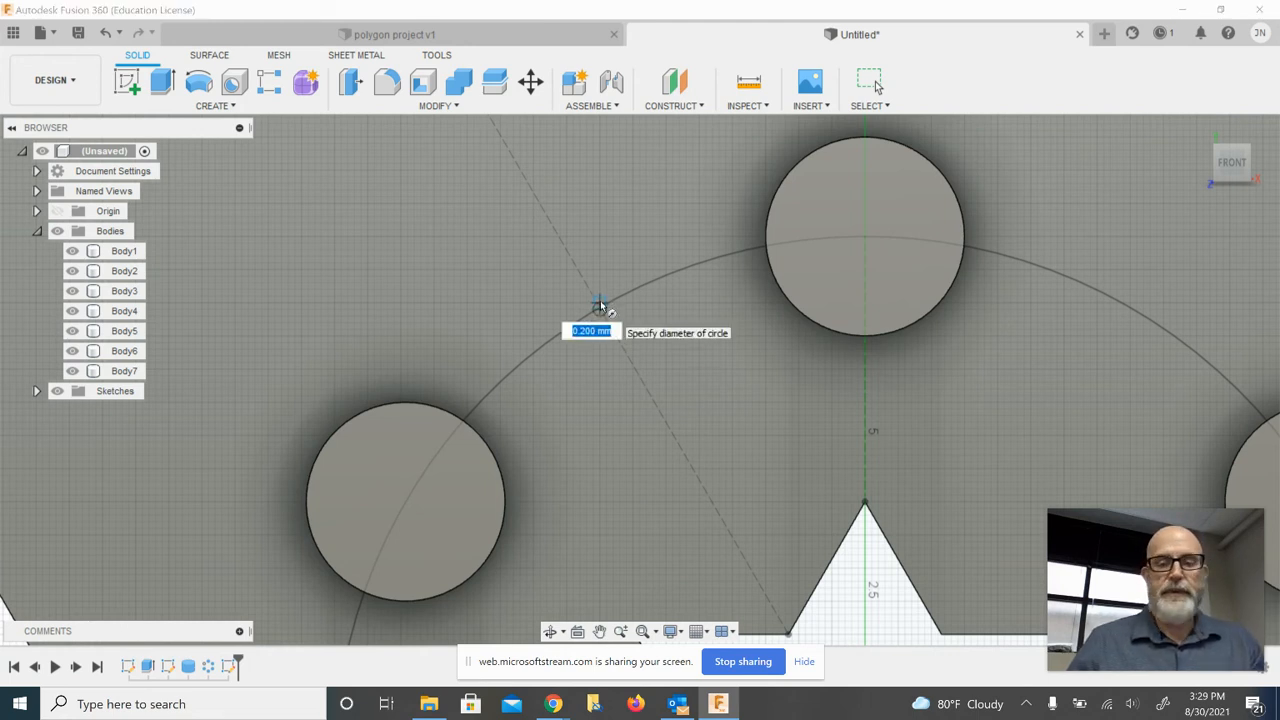
{"action": "type", "text": "2"}
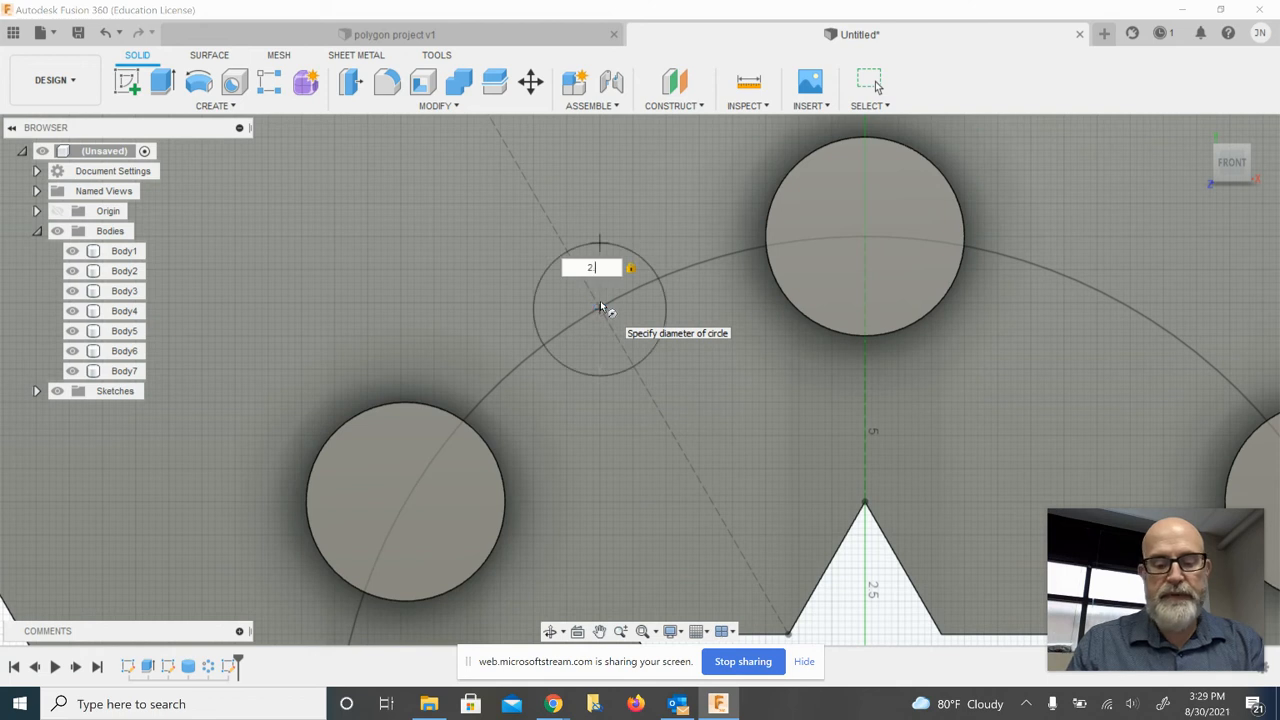
{"action": "type", "text": ".5"}
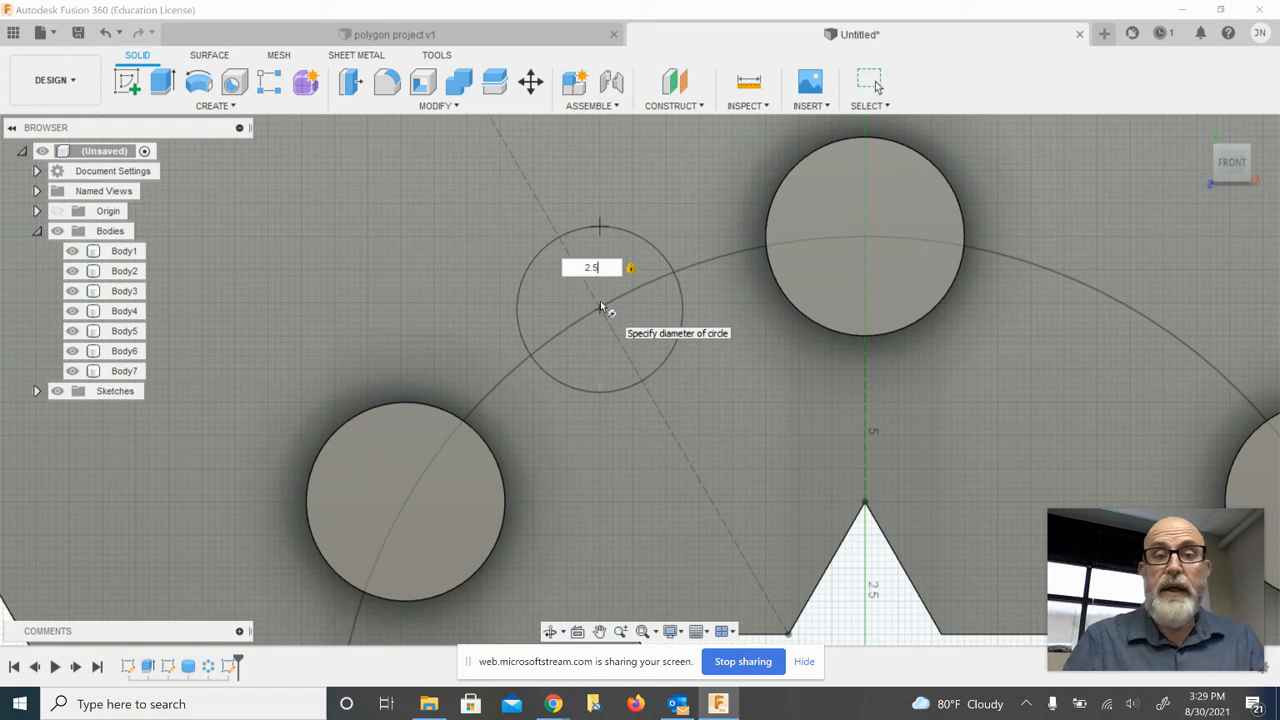
{"action": "key", "text": "Return"}
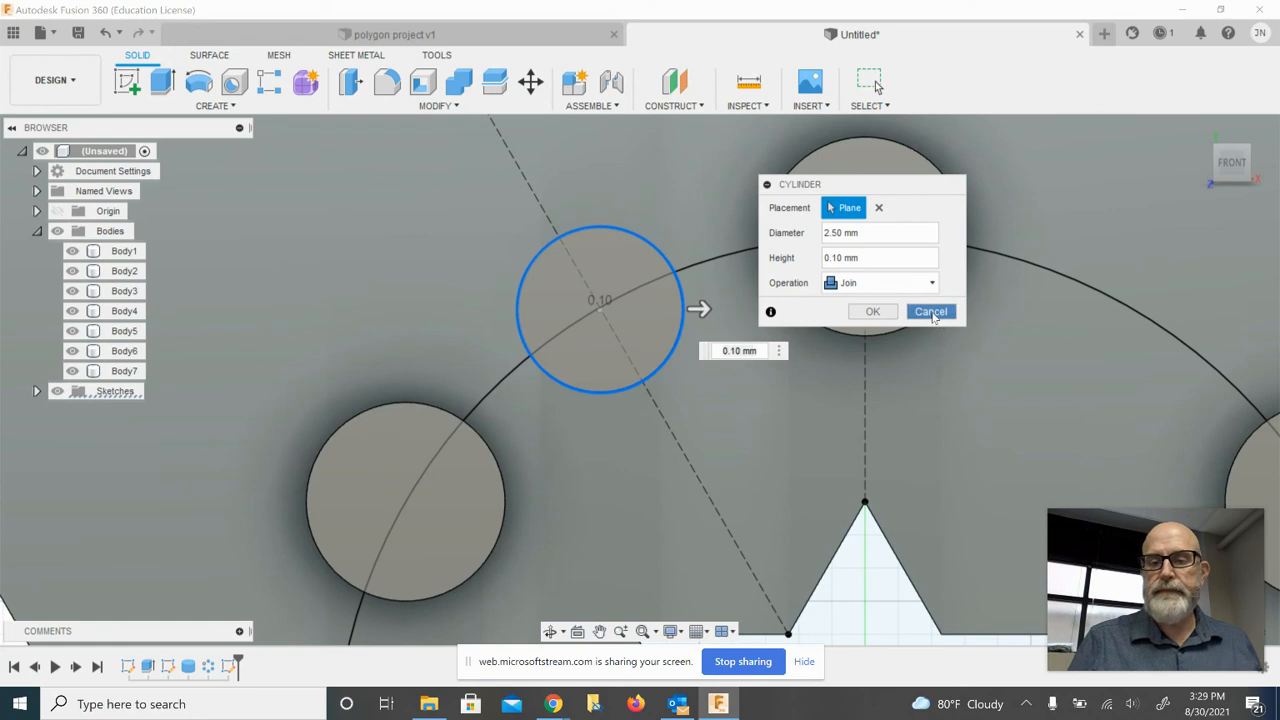
{"action": "left_click", "coordinate": [930, 311]}
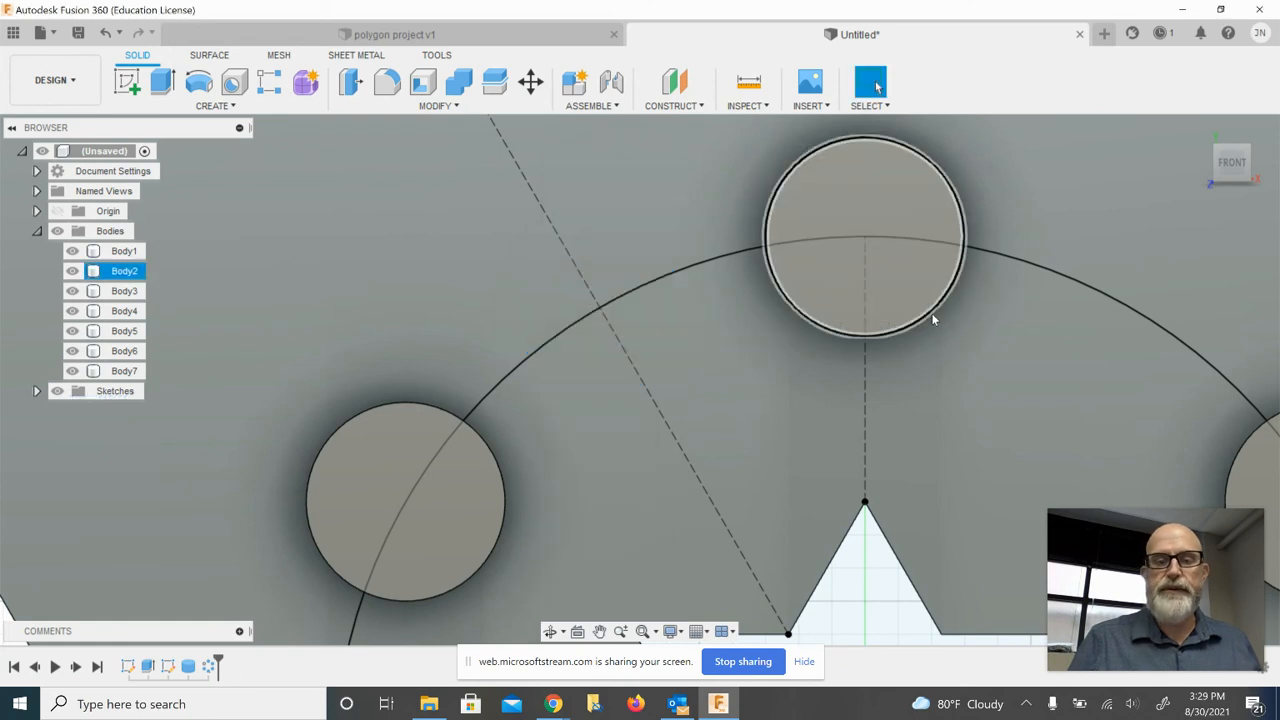
Create a 2.5 mm diameter sphere as a new body, centred on the front face where the slanted construction line crosses the 16 mm circle.
{"action": "left_click", "coordinate": [213, 106]}
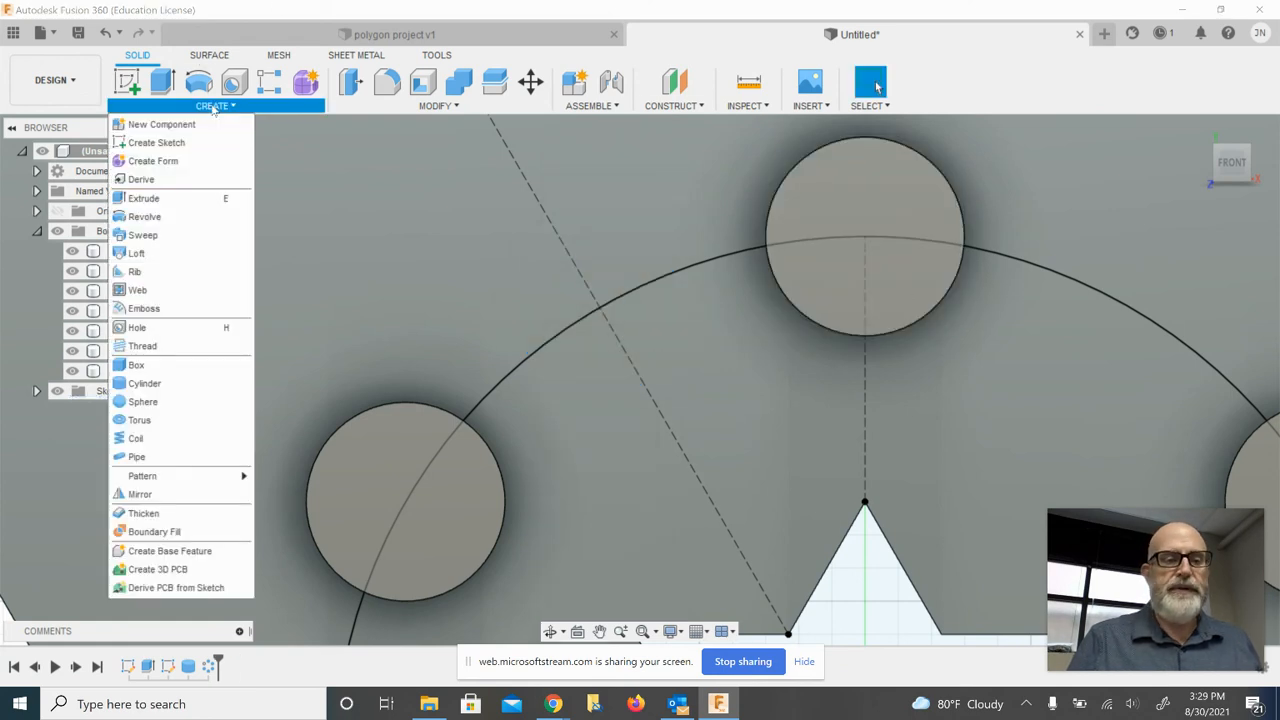
{"action": "left_click", "coordinate": [159, 405]}
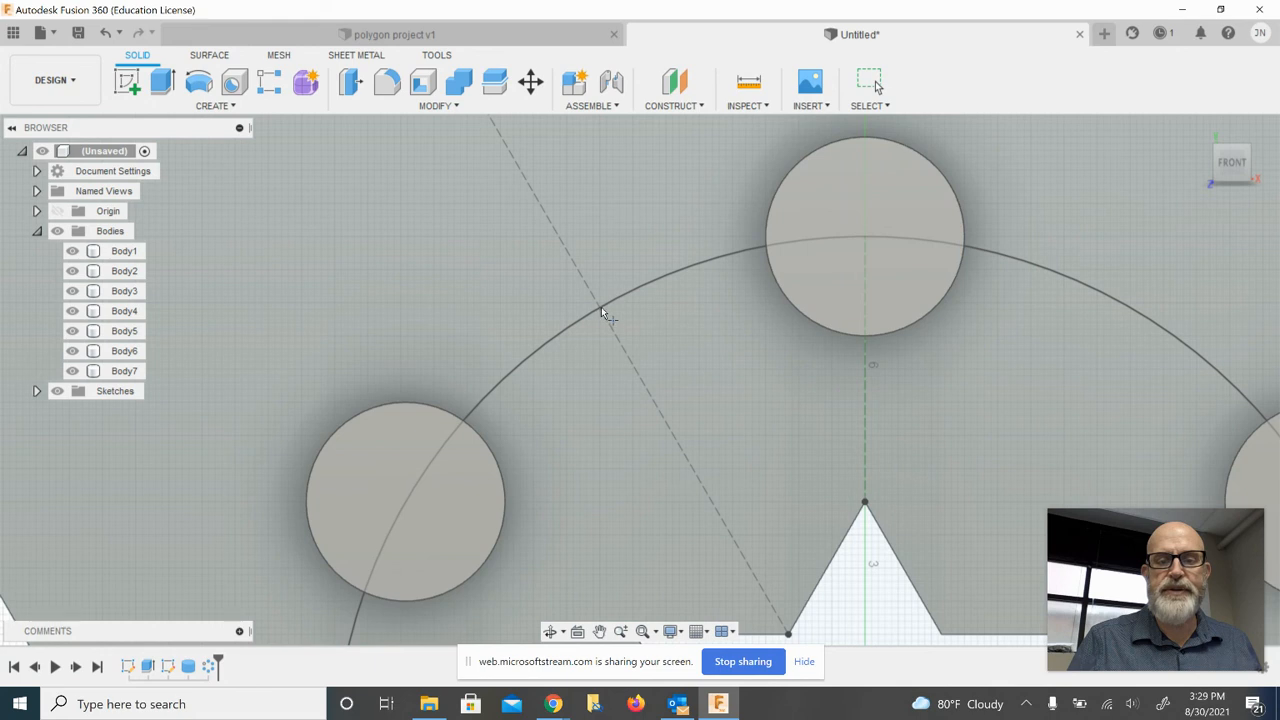
{"action": "left_click", "coordinate": [605, 315]}
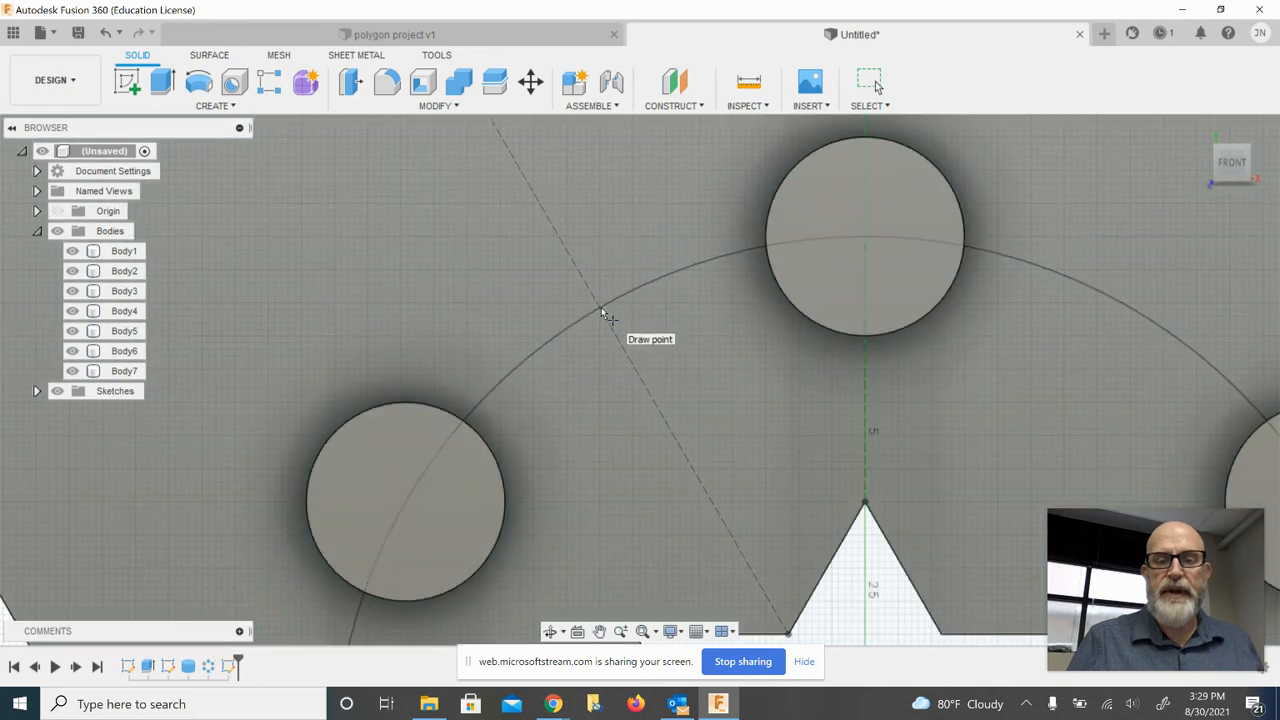
{"action": "left_click", "coordinate": [601, 312]}
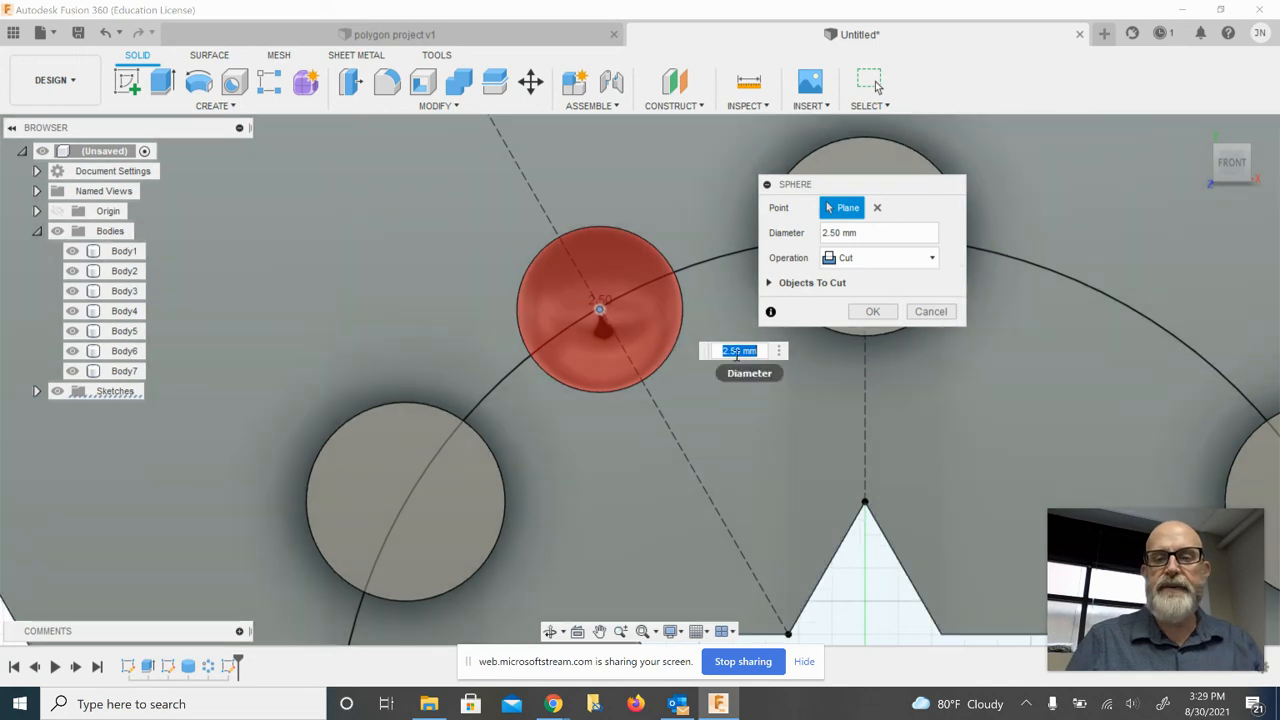
{"action": "left_click", "coordinate": [876, 264]}
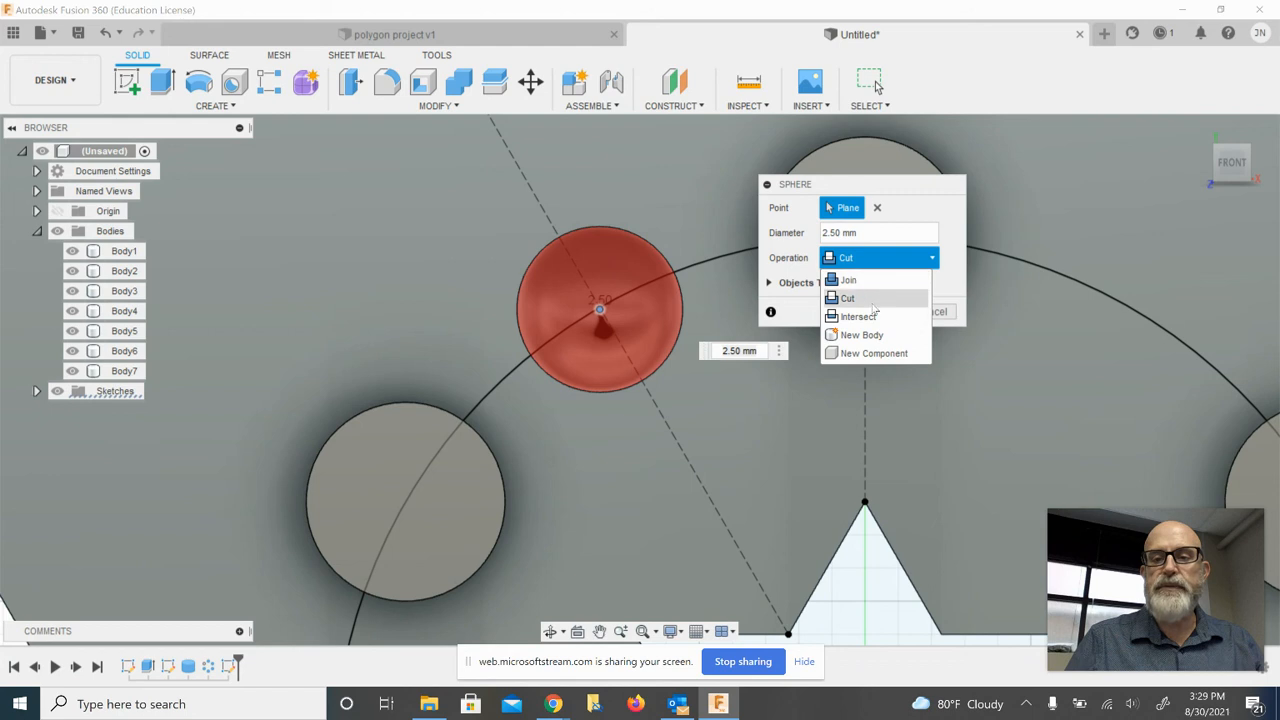
{"action": "left_click", "coordinate": [870, 335]}
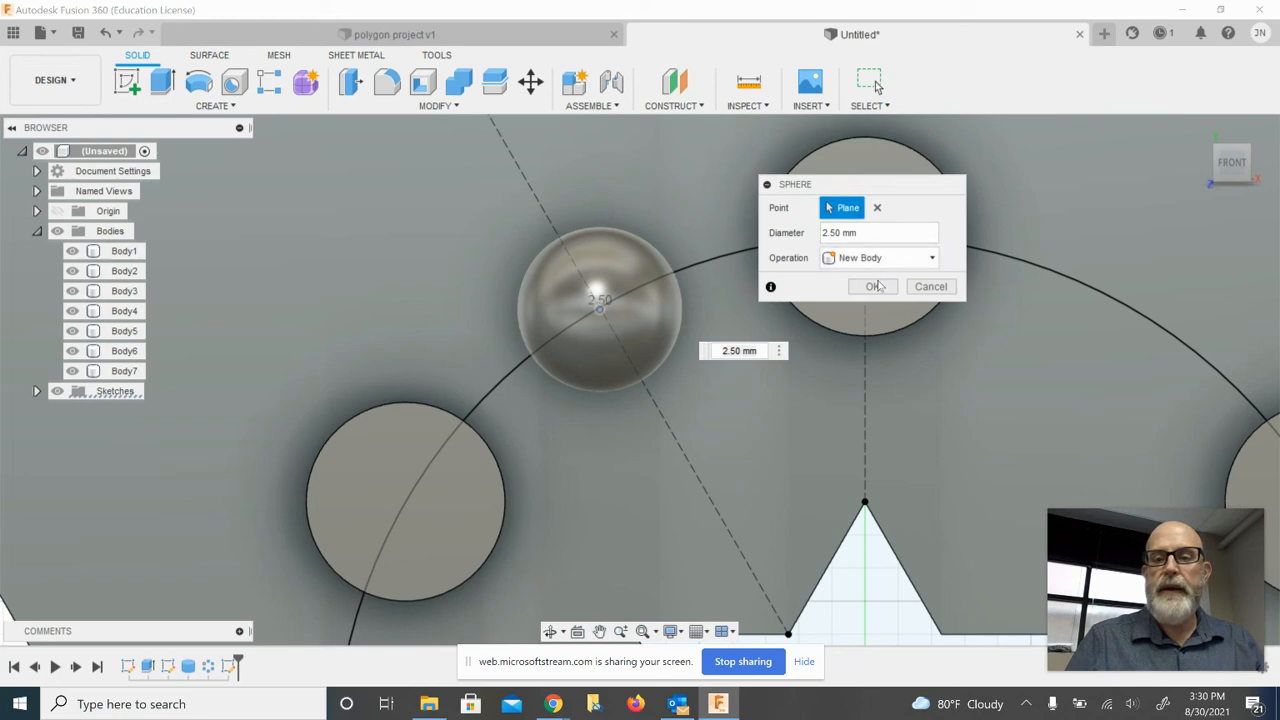
{"action": "left_click", "coordinate": [880, 288]}
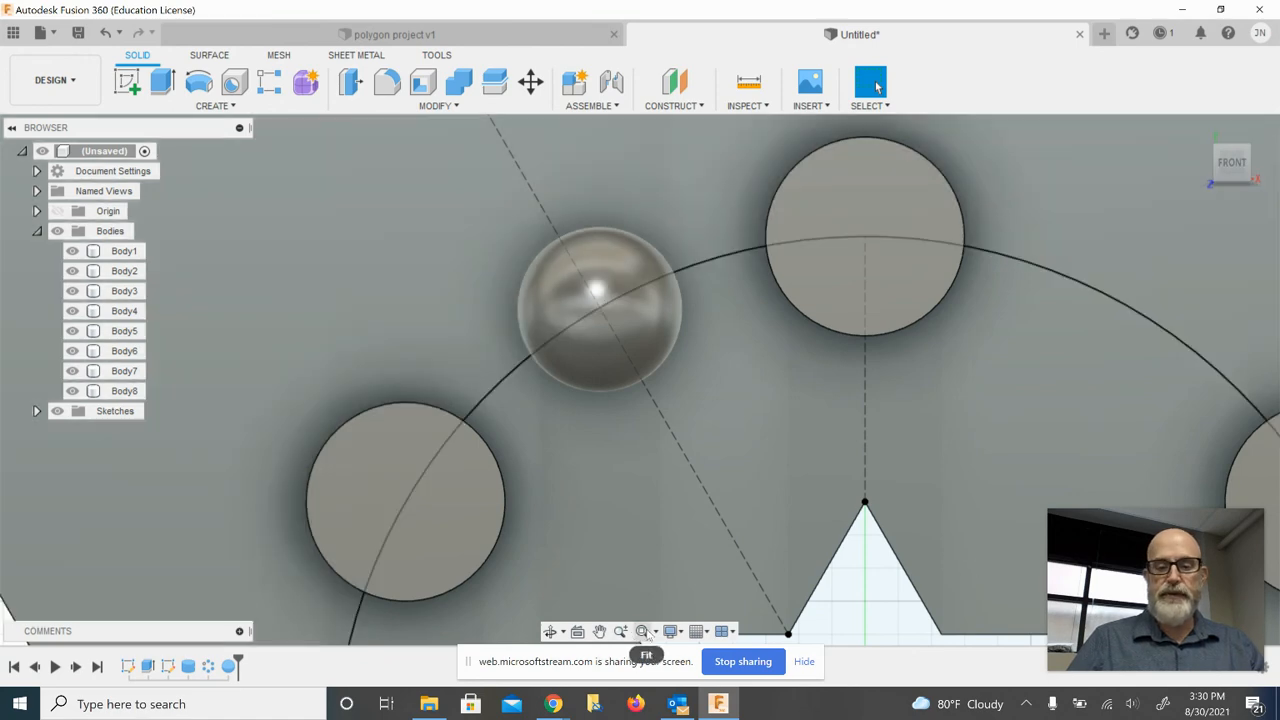
Create a full circular pattern of six instances of the sphere body, using the 16 mm circle as the axis.
{"action": "left_click", "coordinate": [643, 632]}
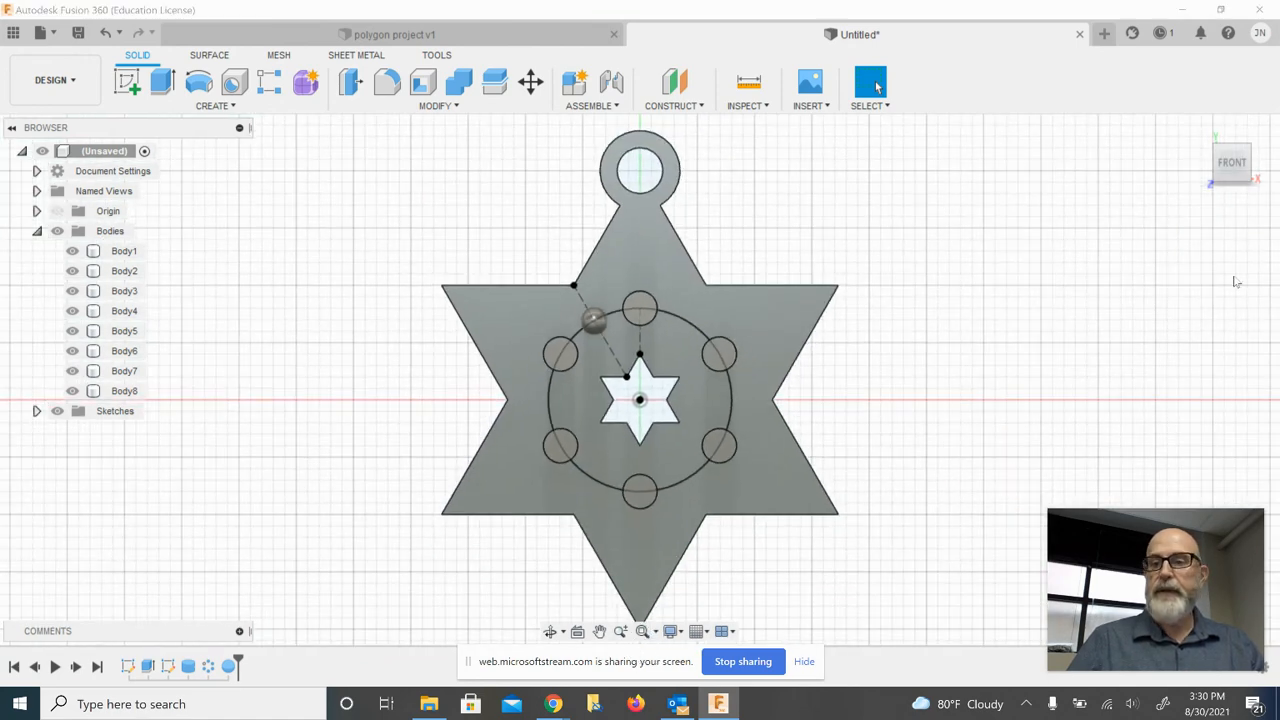
{"action": "left_click", "coordinate": [1198, 128]}
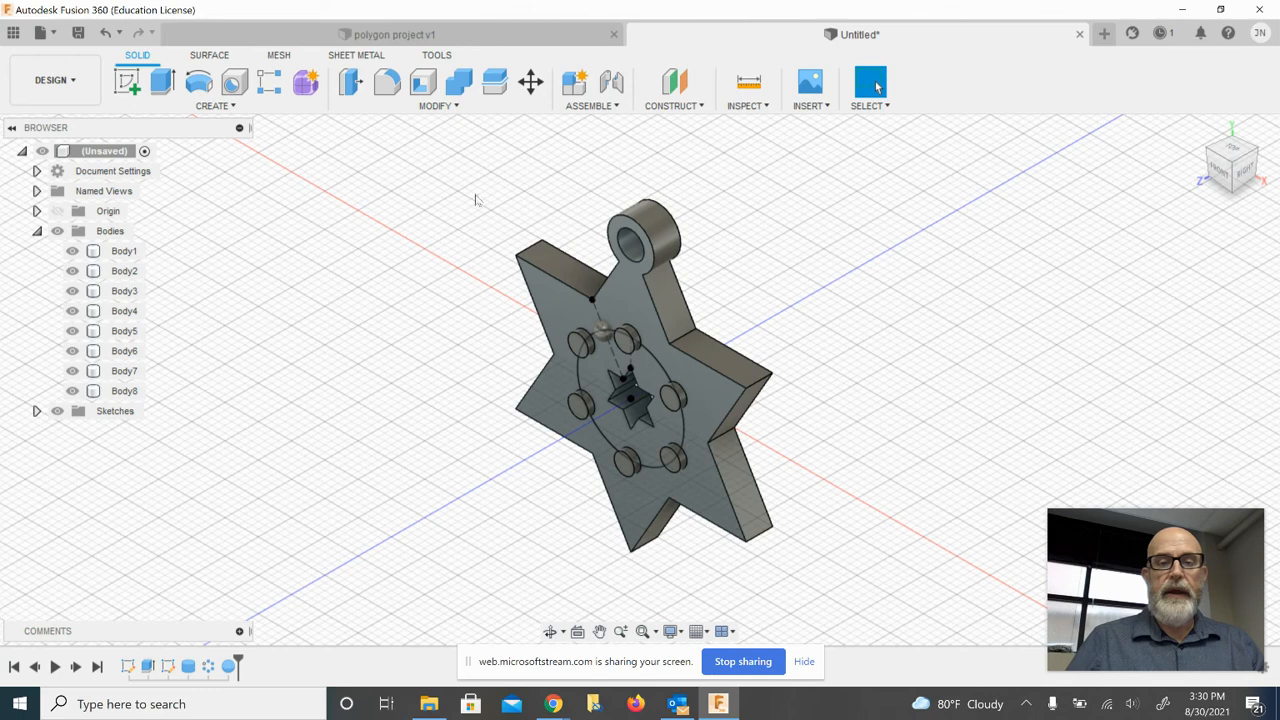
{"action": "left_click", "coordinate": [211, 106]}
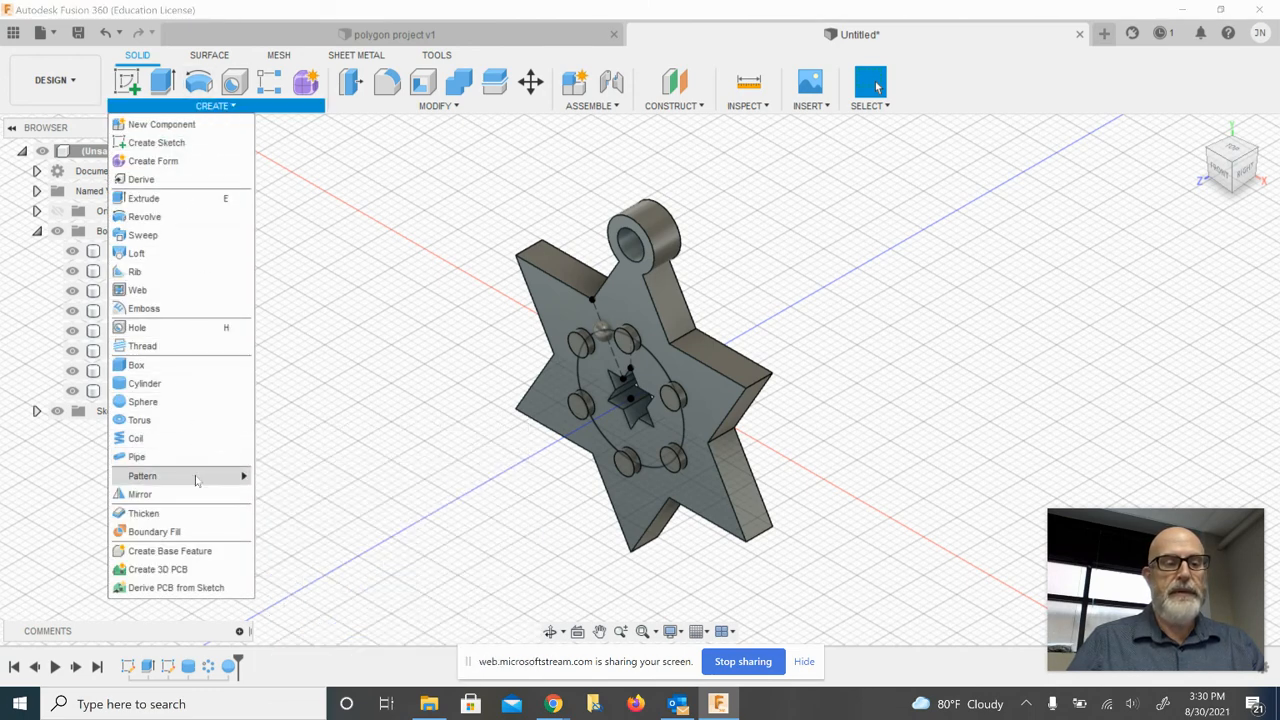
{"action": "mouse_move", "coordinate": [196, 480]}
{"action": "left_click", "coordinate": [283, 494]}
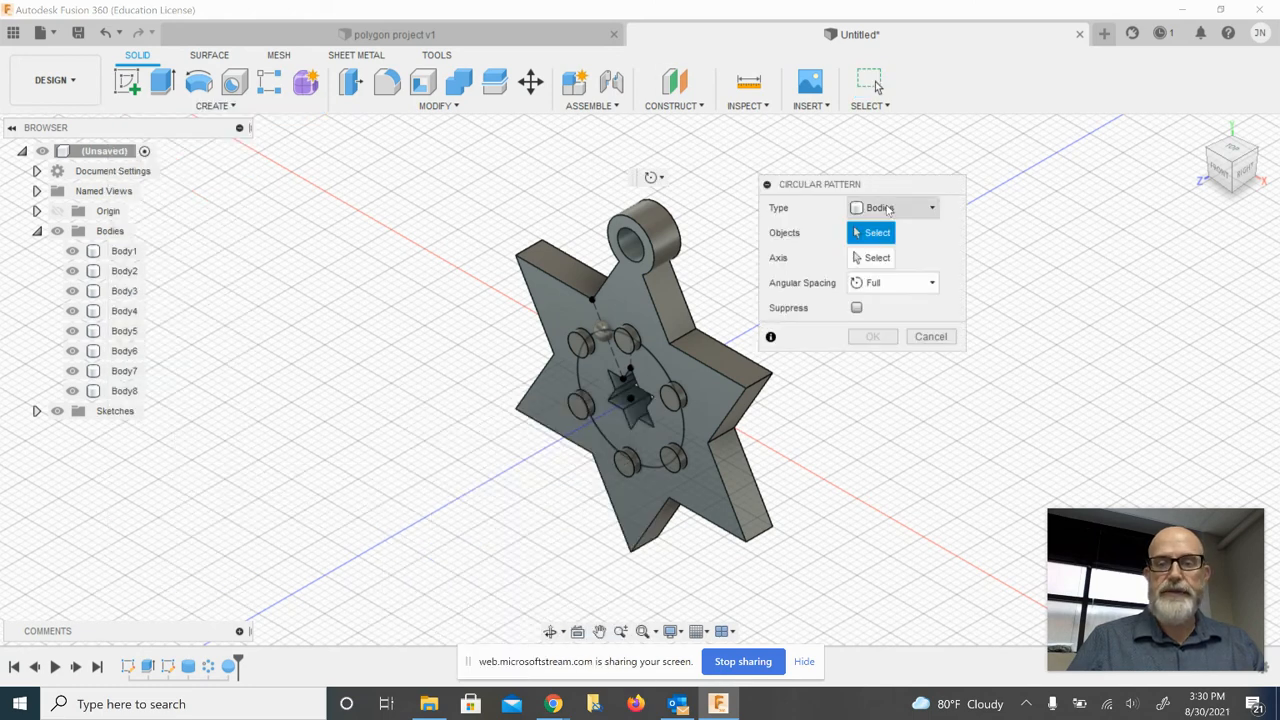
{"action": "left_click", "coordinate": [138, 391]}
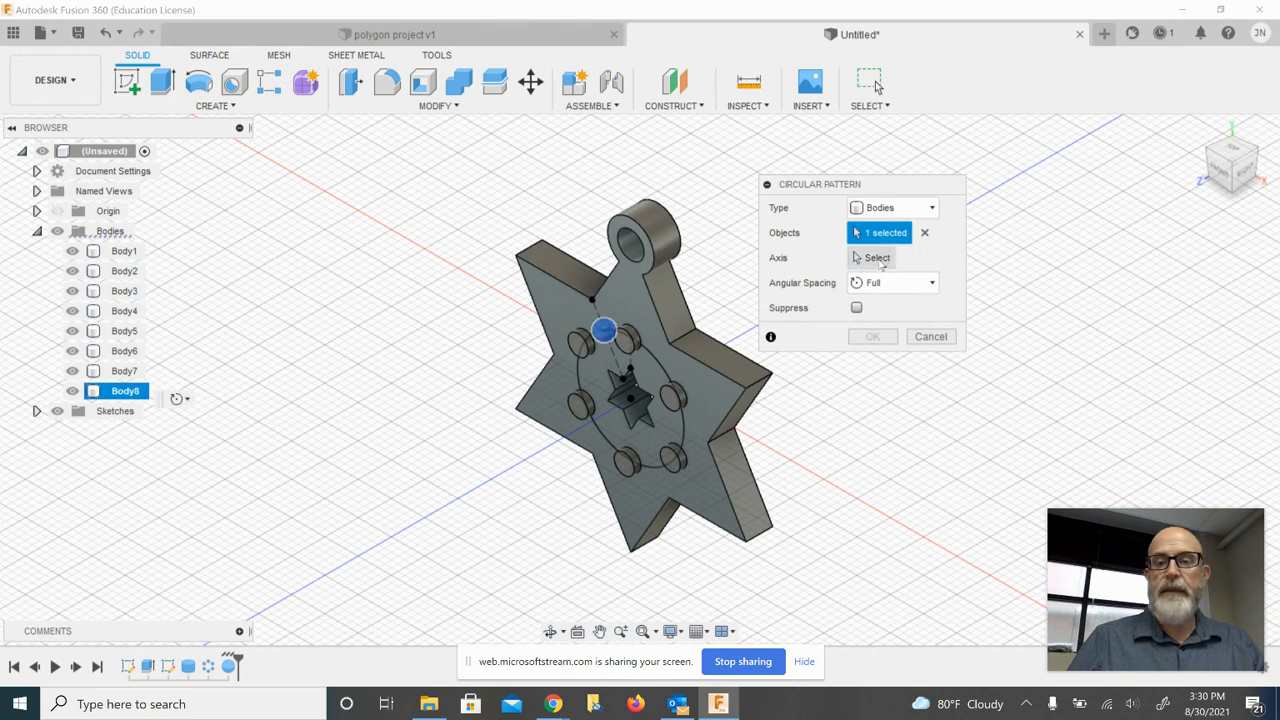
{"action": "left_click", "coordinate": [878, 258]}
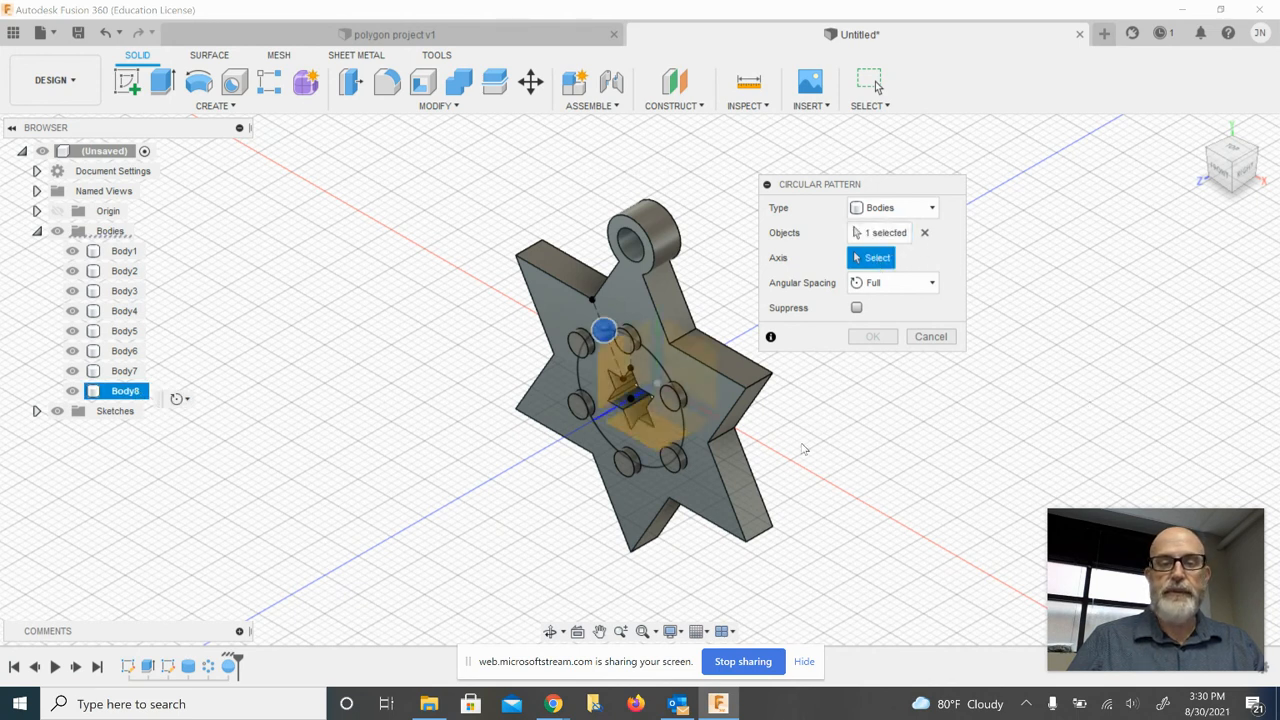
{"action": "left_click", "coordinate": [685, 437]}
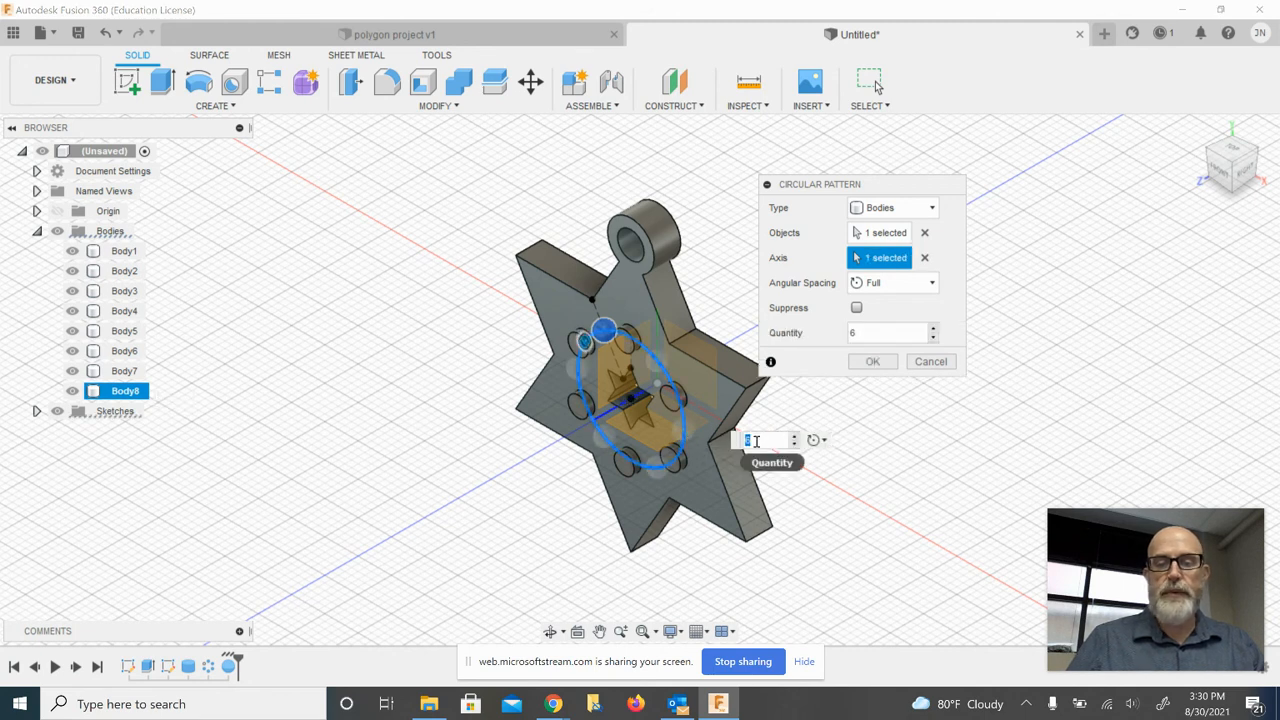
{"action": "left_click", "coordinate": [866, 366]}
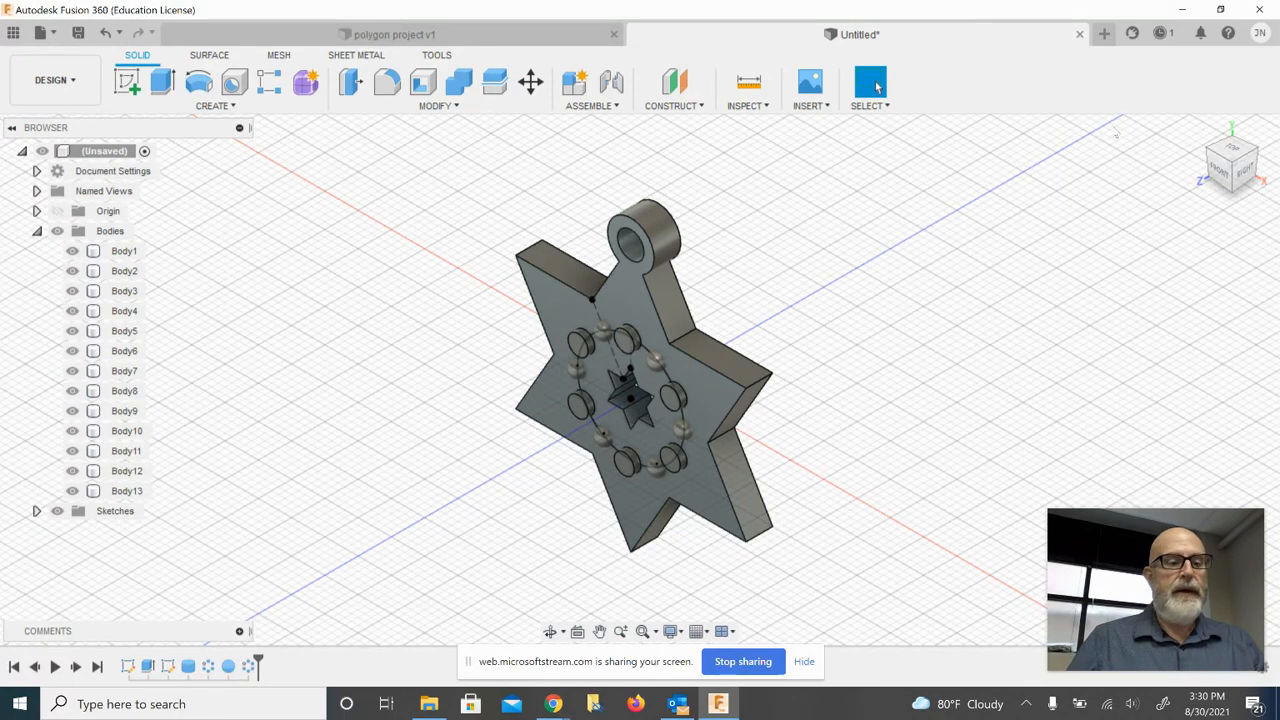
Hide Sketch2, which holds the 16 mm circle and construction lines, leaving only the pendant's bodies displayed.
{"action": "left_click", "coordinate": [36, 511]}
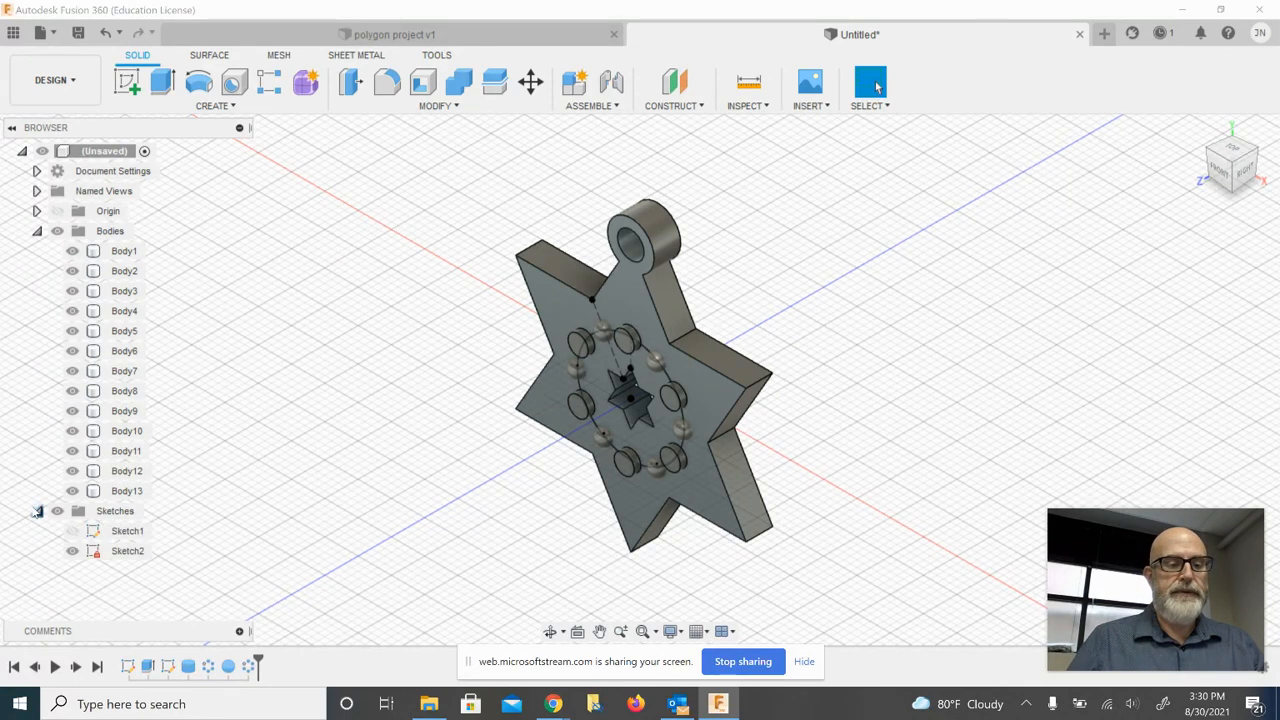
{"action": "left_click", "coordinate": [72, 551]}
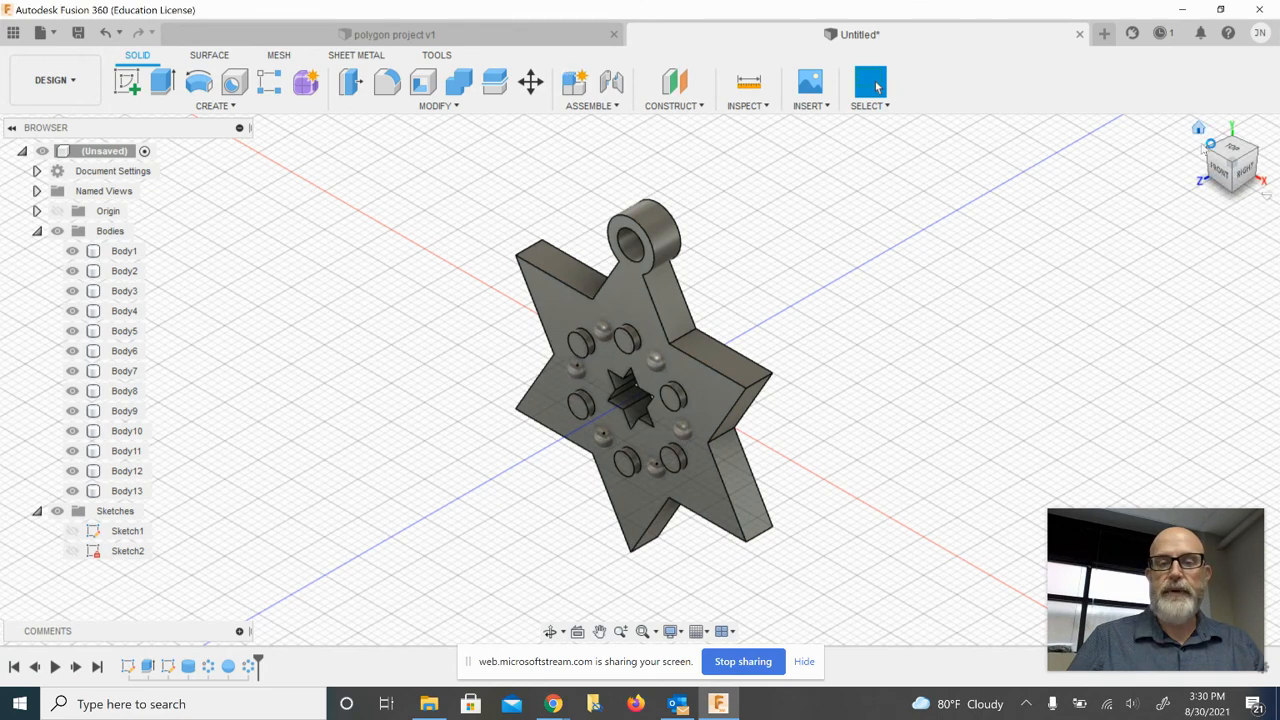
{"action": "left_click_drag", "start_coordinate": [1236, 166], "coordinate": [1238, 166]}
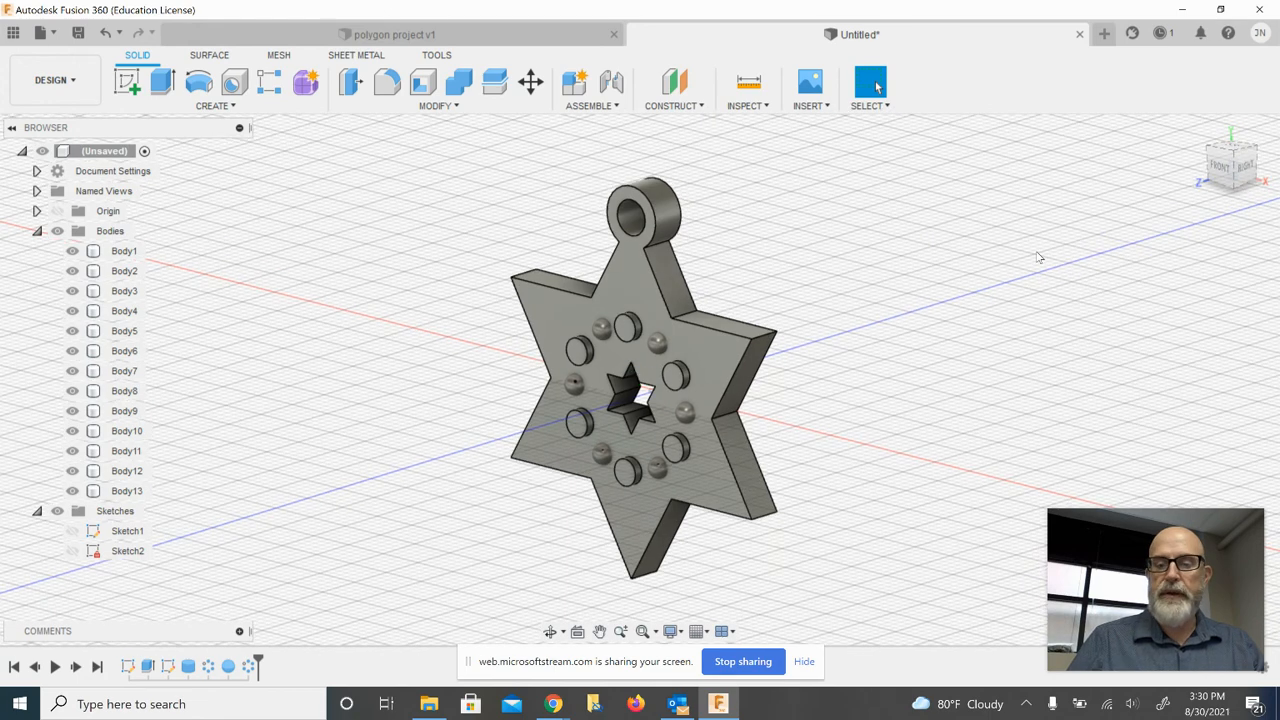